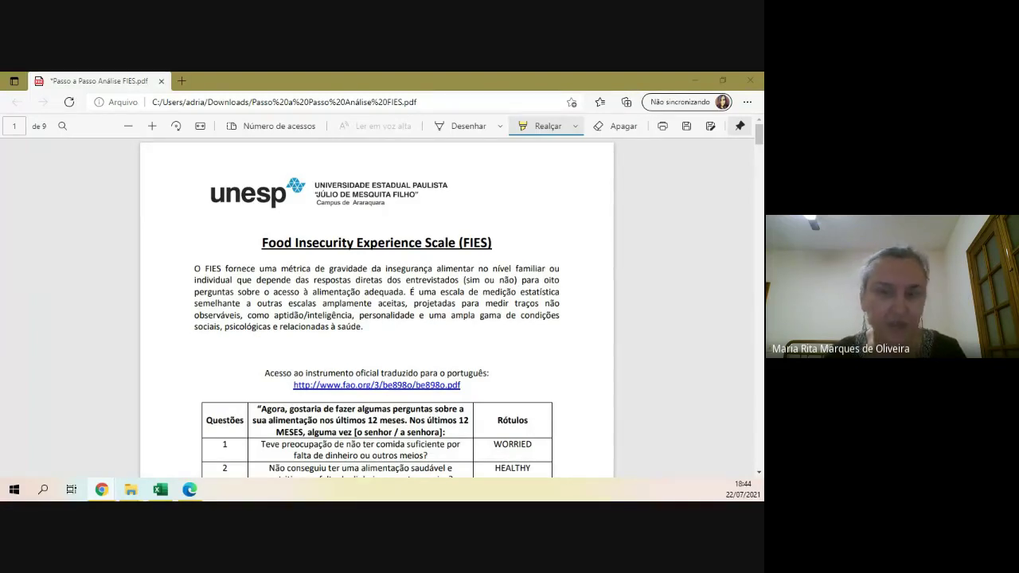
{"action": "key", "text": "alt+Tab"}
{"action": "key", "text": "alt+Tab"}
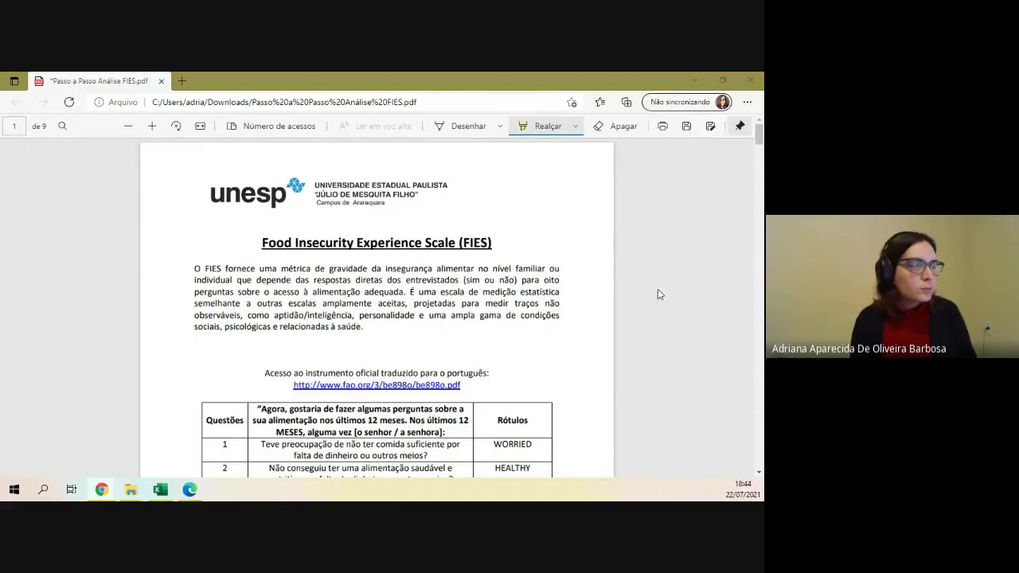
{"action": "scroll", "coordinate": [370, 247], "scroll_direction": "down", "scroll_amount": 2}
{"action": "scroll", "coordinate": [267, 223], "scroll_direction": "up", "scroll_amount": 2}
Clear the stray highlight from the document title "Food Insecurity Experience Scale (FIES)"
{"action": "left_click", "coordinate": [271, 243]}
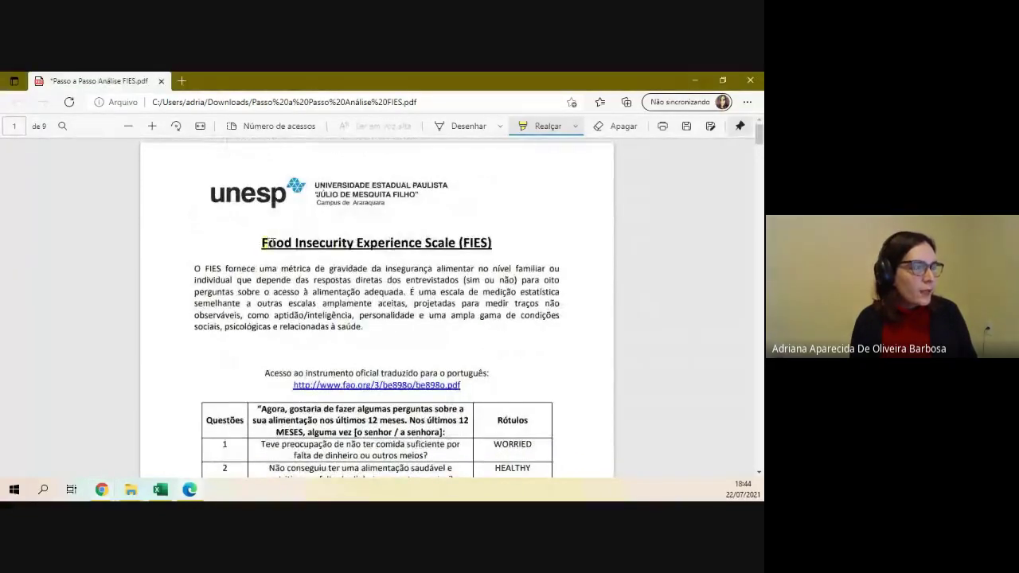
{"action": "mouse_move", "coordinate": [271, 243]}
{"action": "left_mouse_down"}
{"action": "mouse_move", "coordinate": [310, 244]}
{"action": "mouse_move", "coordinate": [255, 244]}
{"action": "left_mouse_up"}
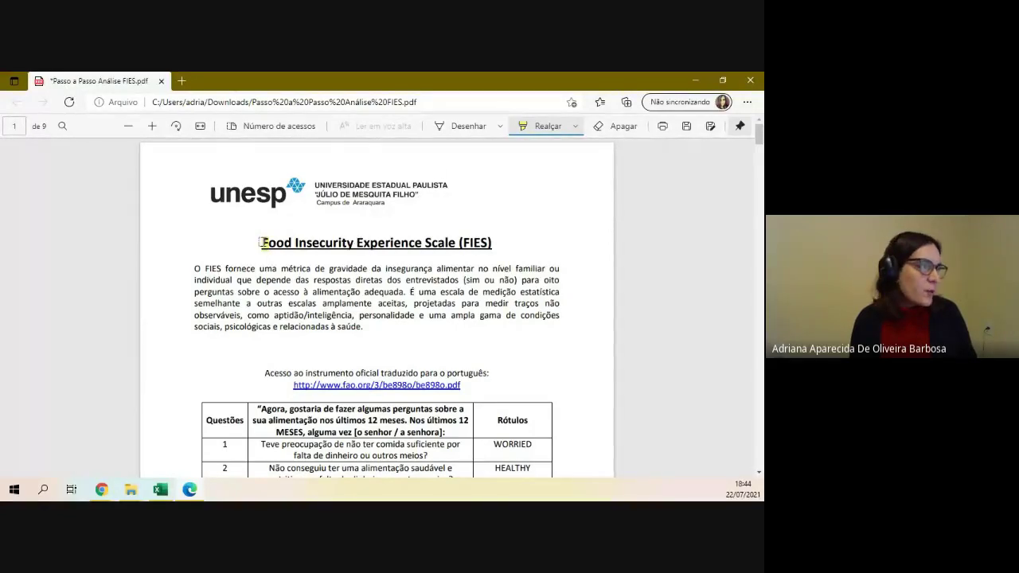
{"action": "left_click_drag", "start_coordinate": [259, 242], "coordinate": [402, 244]}
{"action": "mouse_move", "coordinate": [378, 200]}
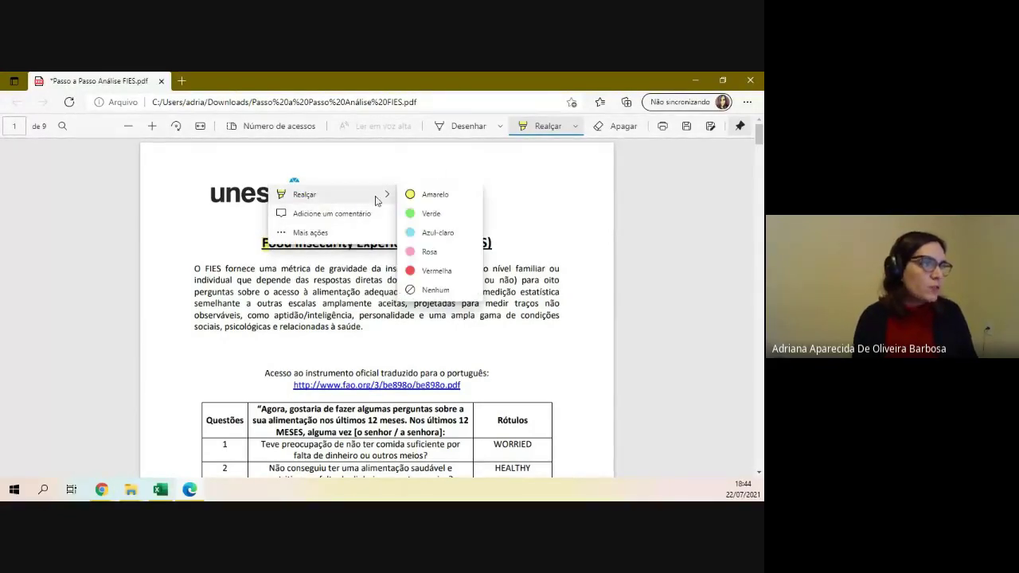
{"action": "left_click", "coordinate": [434, 295]}
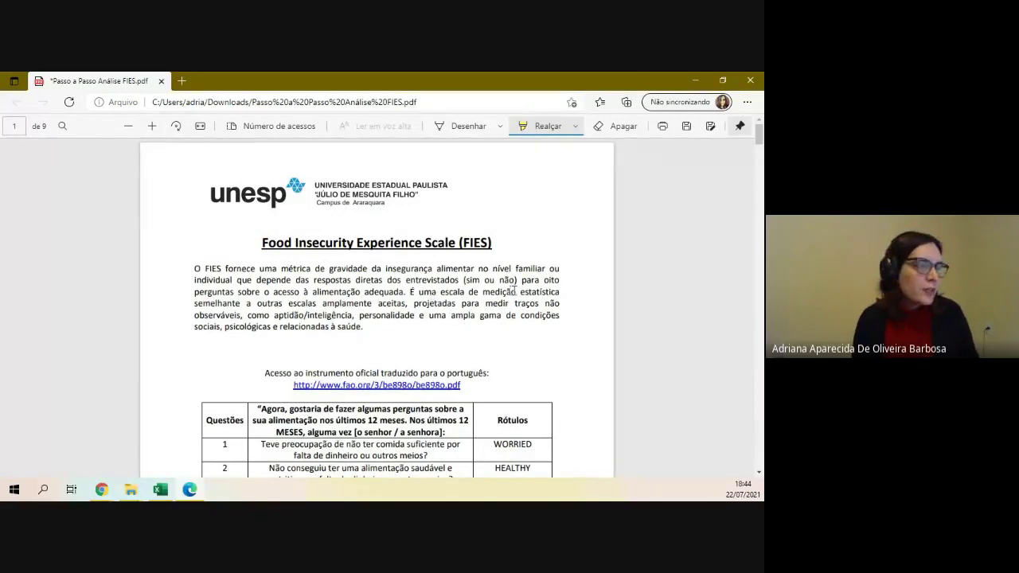
Switch to the BD Teste 1 workbook in Excel and examine the Q1 to Q8 headings and all response rows in Planilha3
{"action": "left_click", "coordinate": [160, 489]}
{"action": "scroll", "coordinate": [218, 379], "scroll_direction": "up", "scroll_amount": 8}
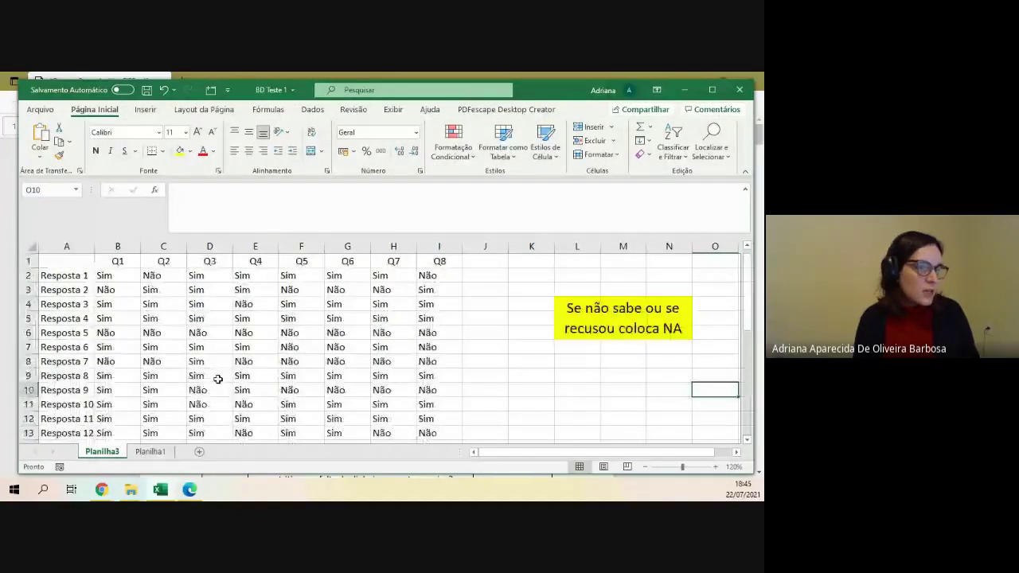
{"action": "left_click", "coordinate": [647, 467]}
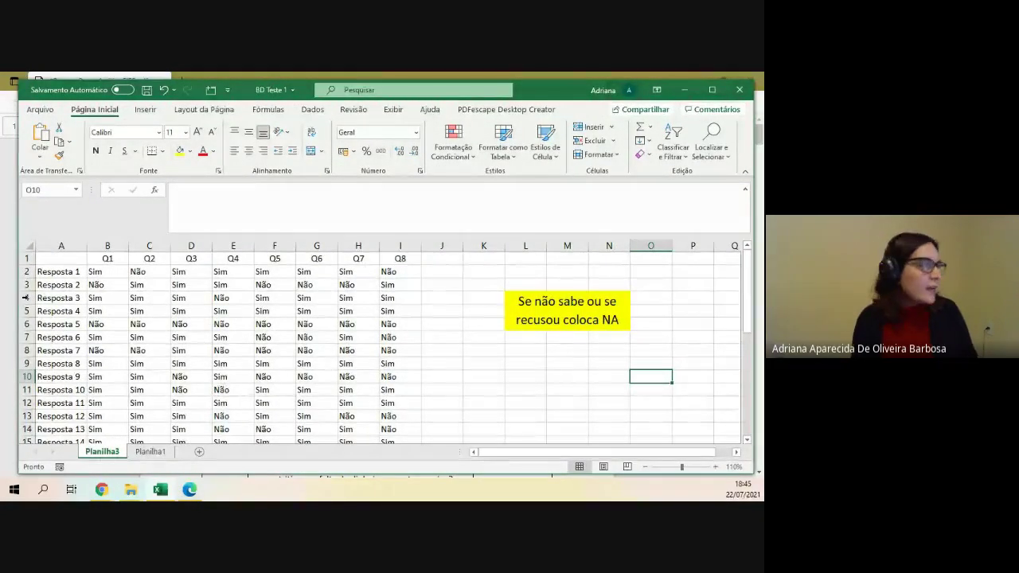
{"action": "left_click", "coordinate": [113, 258]}
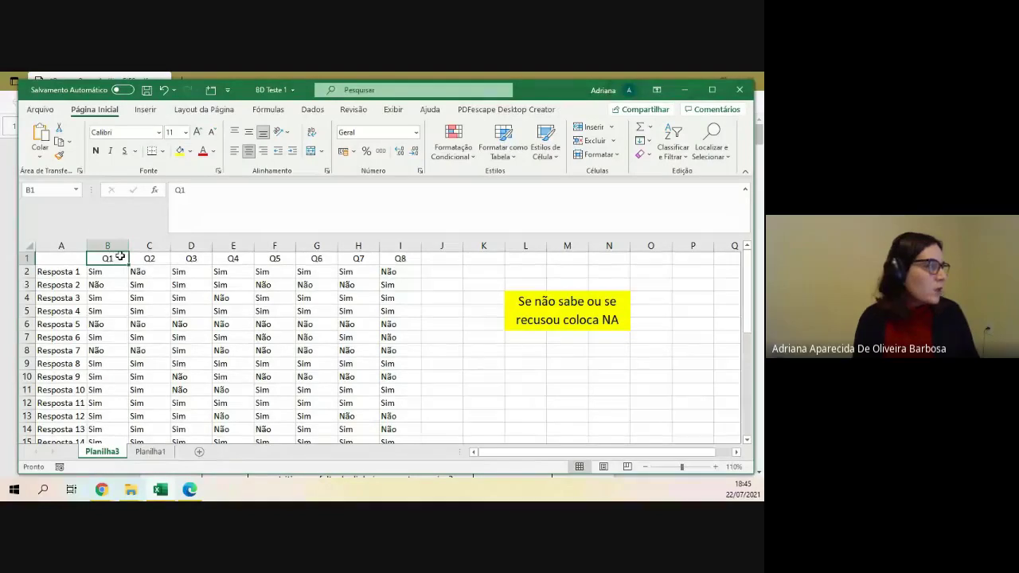
{"action": "left_click_drag", "start_coordinate": [408, 263], "coordinate": [104, 258]}
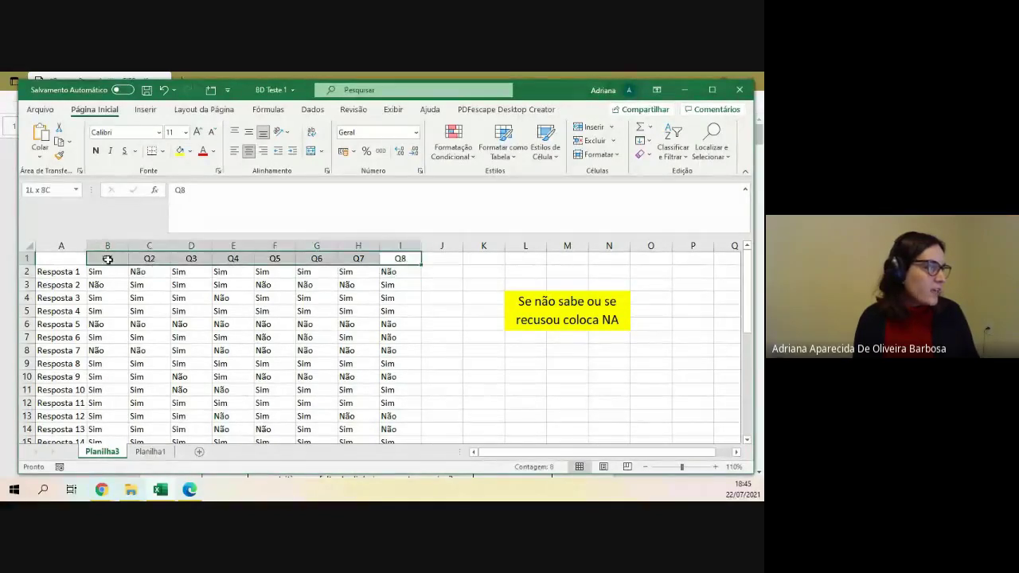
{"action": "left_click", "coordinate": [56, 274]}
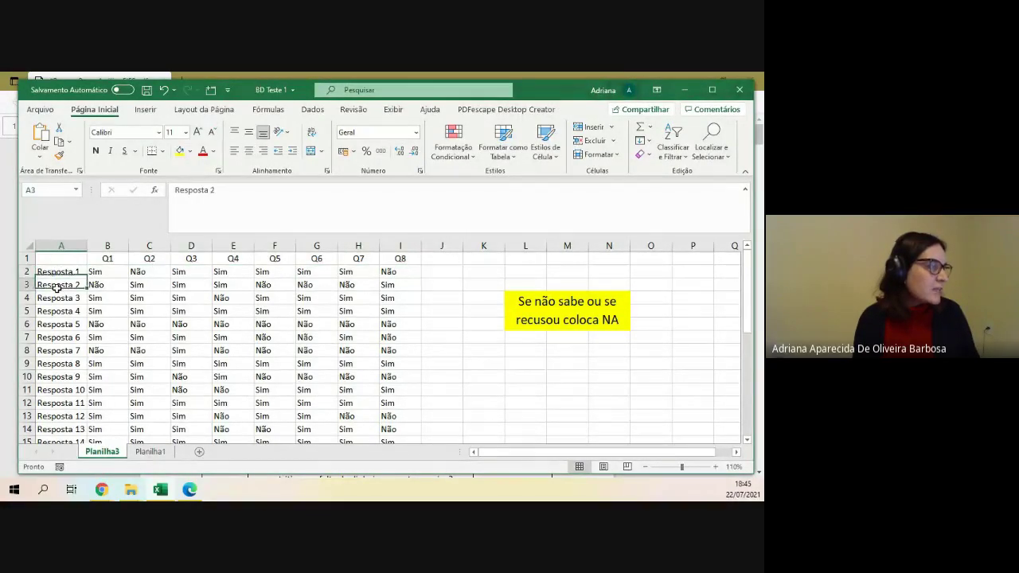
{"action": "left_click", "coordinate": [54, 286]}
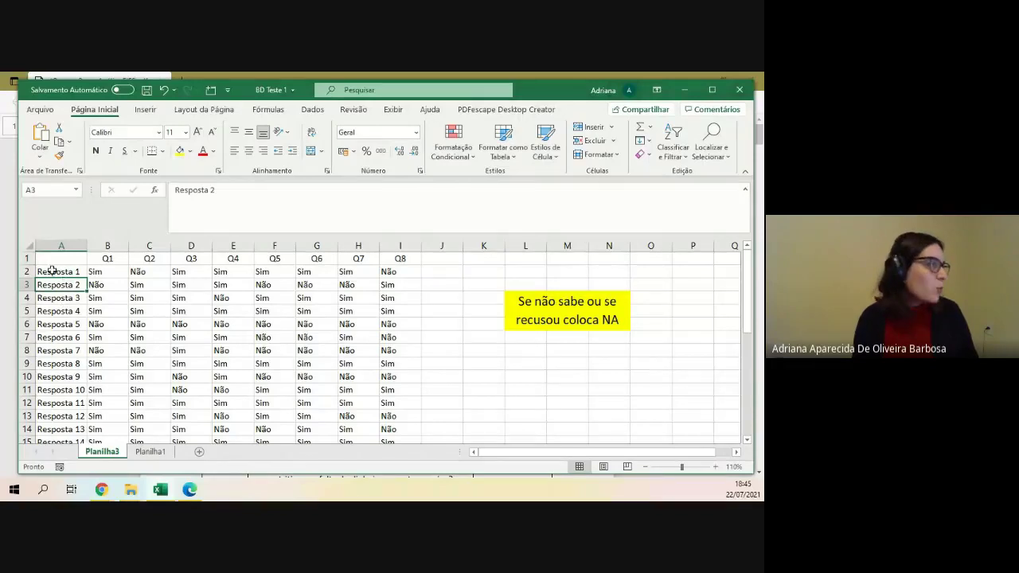
{"action": "left_click", "coordinate": [54, 272]}
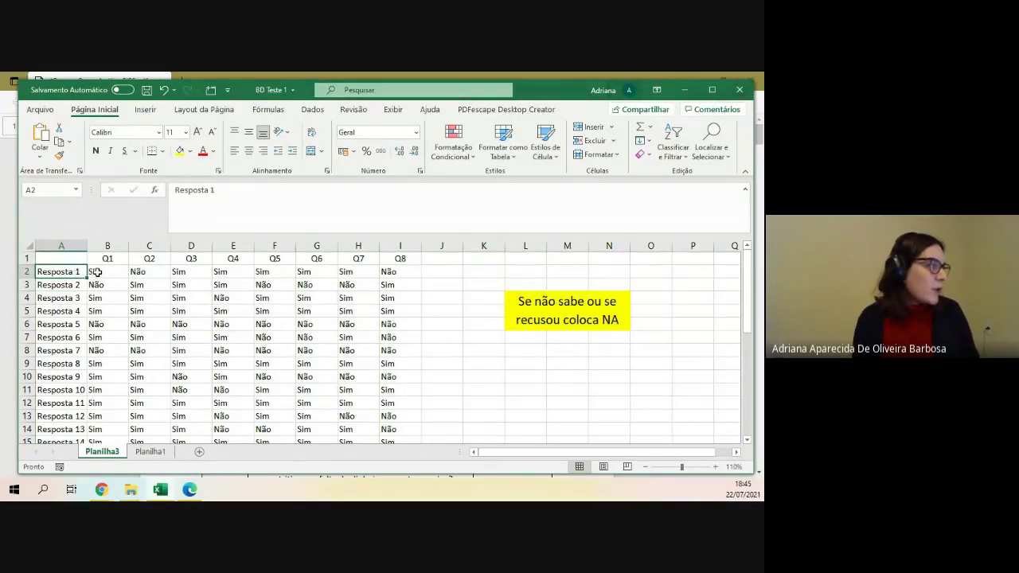
{"action": "scroll", "coordinate": [77, 278], "scroll_direction": "down", "scroll_amount": 7}
{"action": "left_click", "coordinate": [71, 377]}
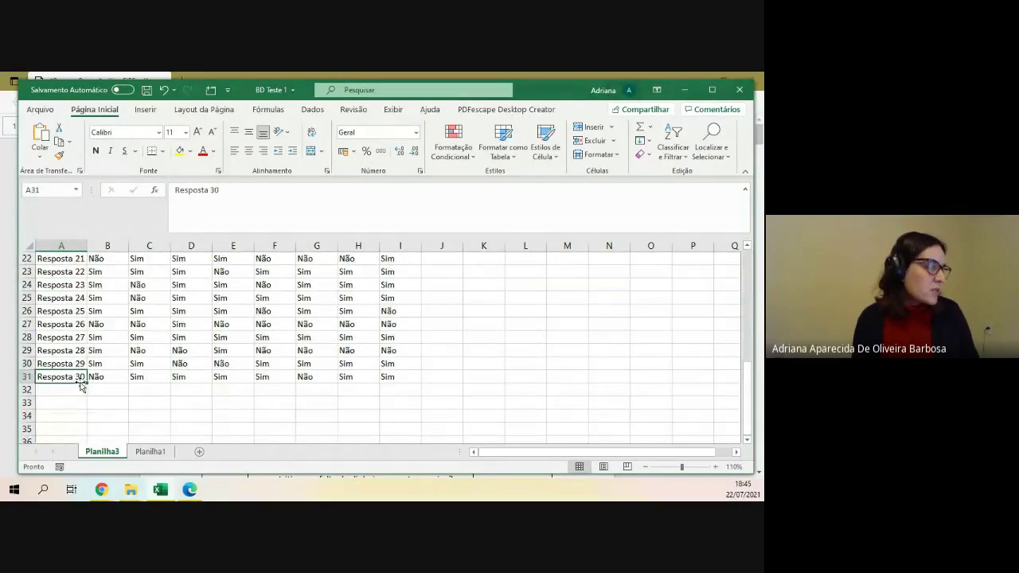
{"action": "scroll", "coordinate": [81, 377], "scroll_direction": "up", "scroll_amount": 7}
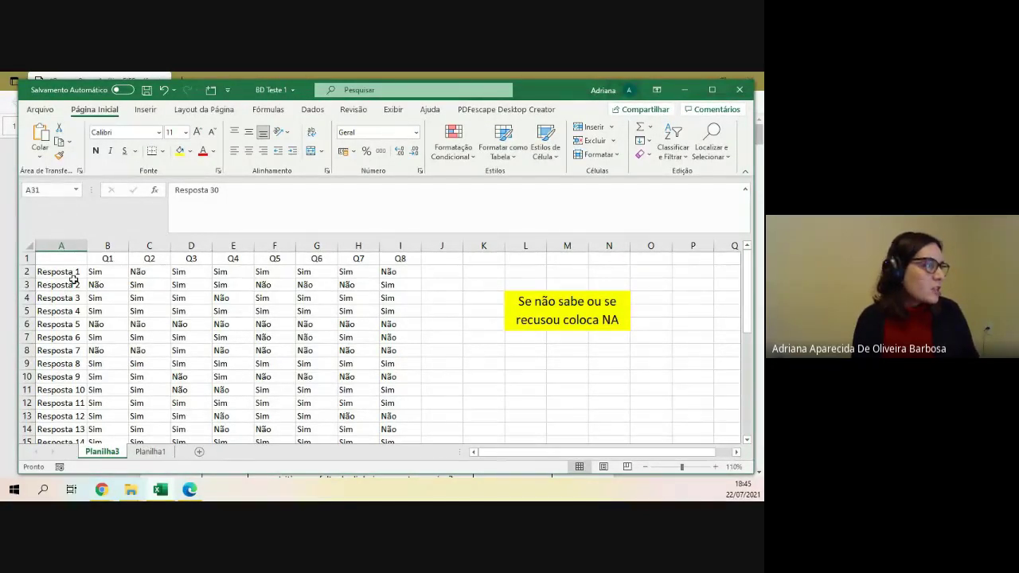
Examine how the Sim and Não answers are recorded for each question in the response rows
{"action": "left_click", "coordinate": [102, 272]}
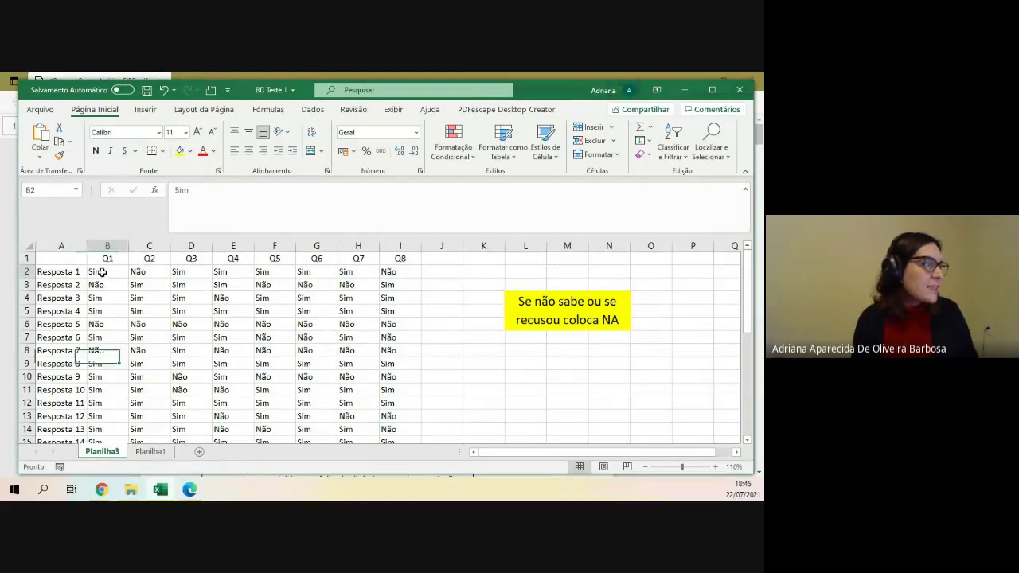
{"action": "left_click", "coordinate": [151, 274]}
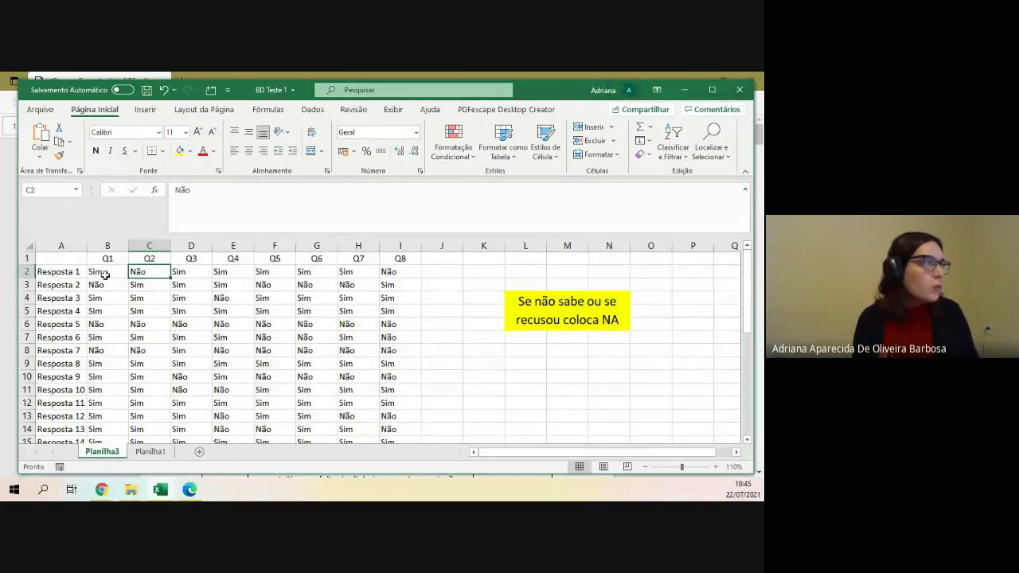
{"action": "scroll", "coordinate": [153, 287], "scroll_direction": "down", "scroll_amount": 1}
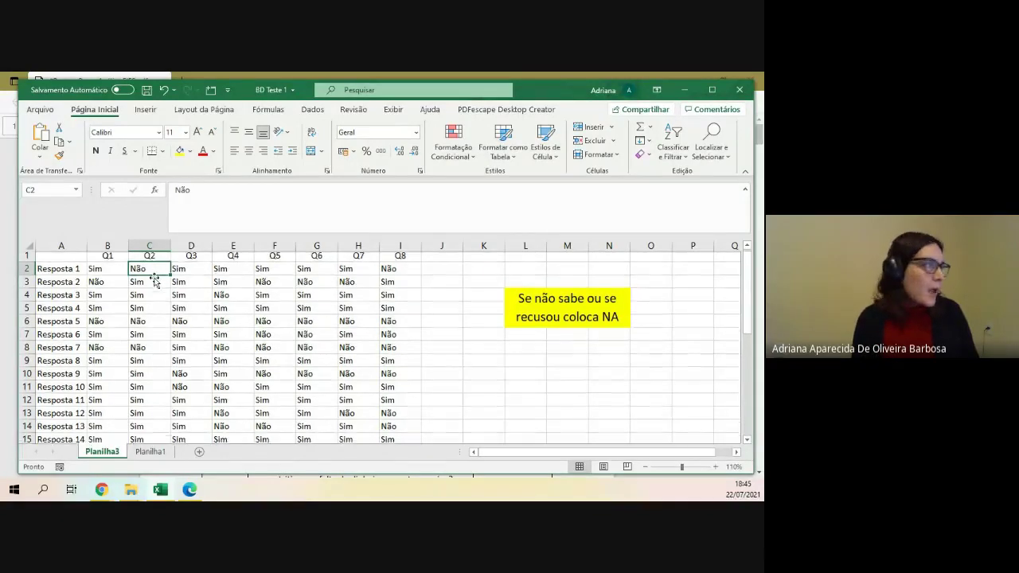
{"action": "scroll", "coordinate": [153, 287], "scroll_direction": "up", "scroll_amount": 1}
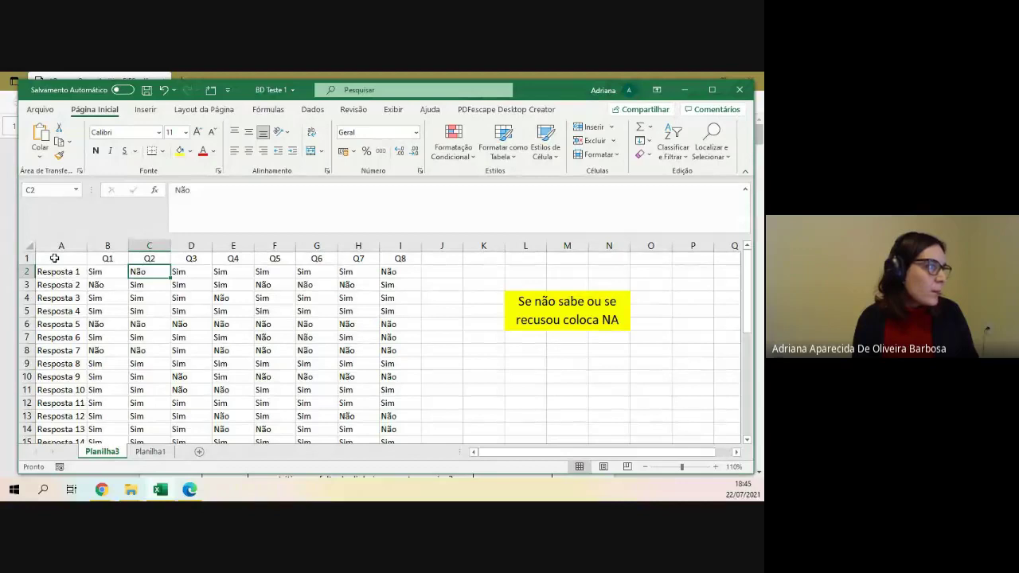
{"action": "left_click", "coordinate": [116, 272]}
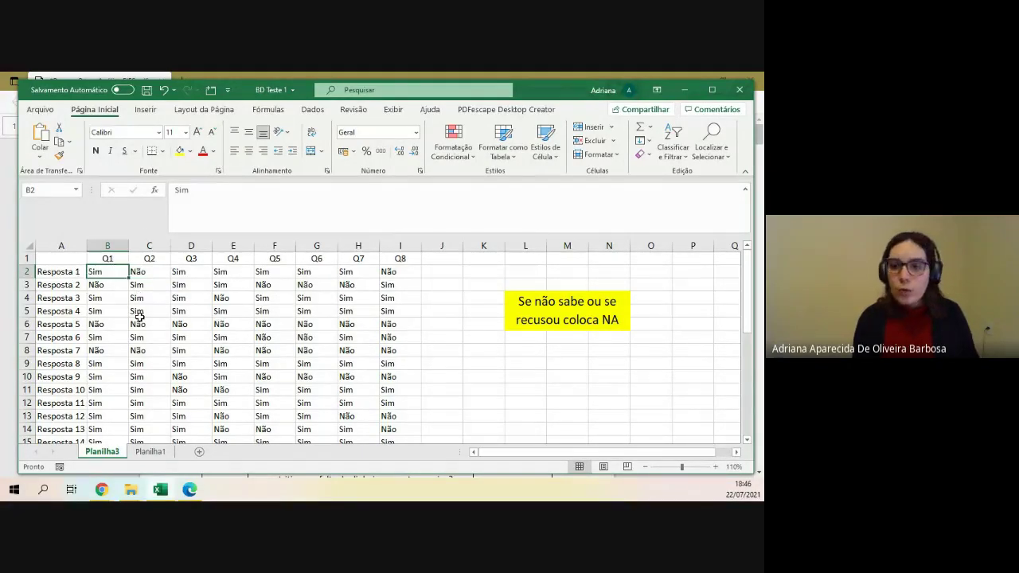
{"action": "left_click", "coordinate": [195, 322]}
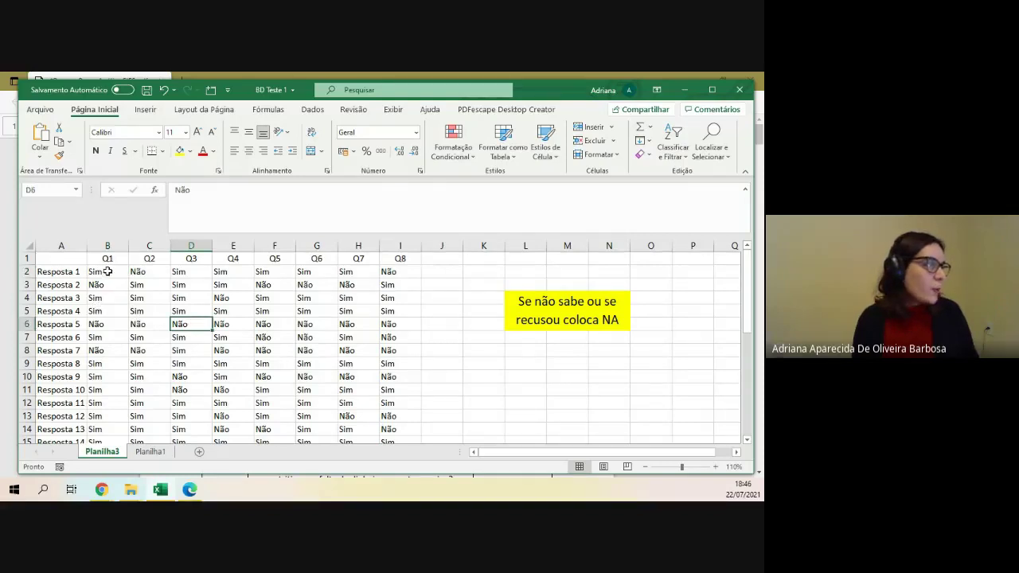
Replace every "Sim" with 1 in the answer range B2:I31
{"action": "left_click_drag", "start_coordinate": [107, 272], "coordinate": [403, 414]}
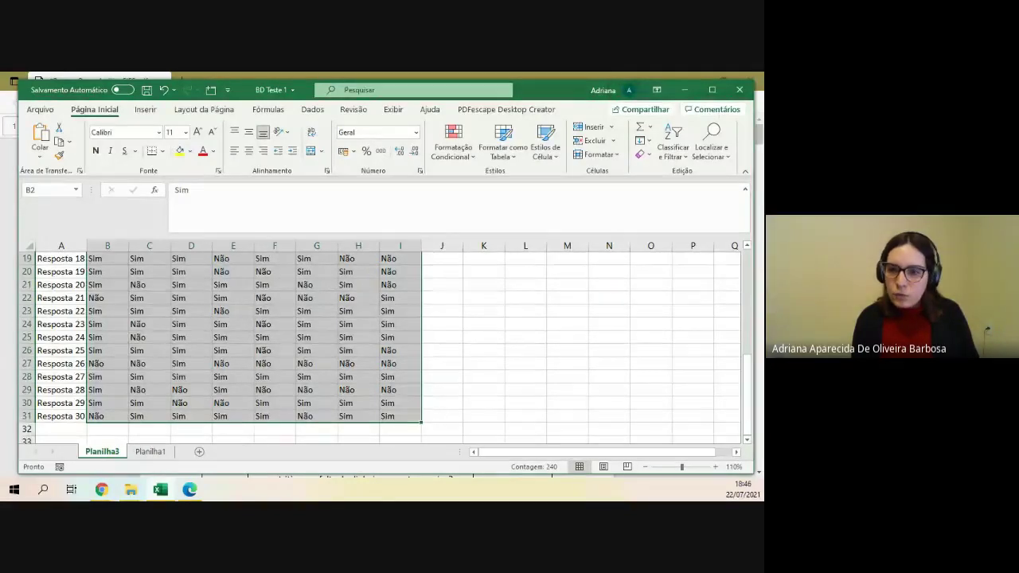
{"action": "key", "text": "alt+Tab"}
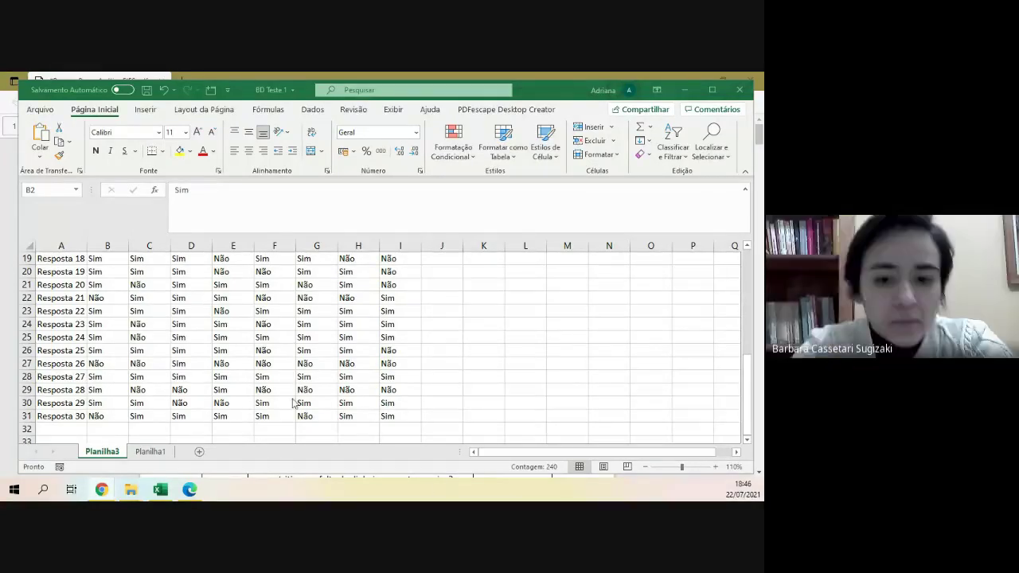
{"action": "left_click", "coordinate": [401, 422], "text": "shift"}
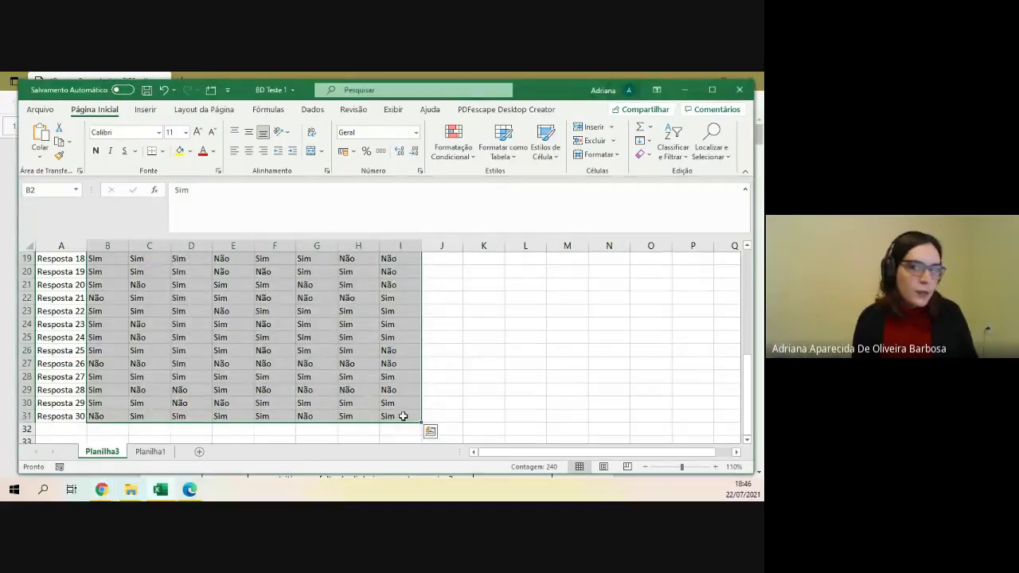
{"action": "scroll", "coordinate": [350, 382], "scroll_direction": "up", "scroll_amount": 3}
{"action": "scroll", "coordinate": [349, 381], "scroll_direction": "up", "scroll_amount": 3}
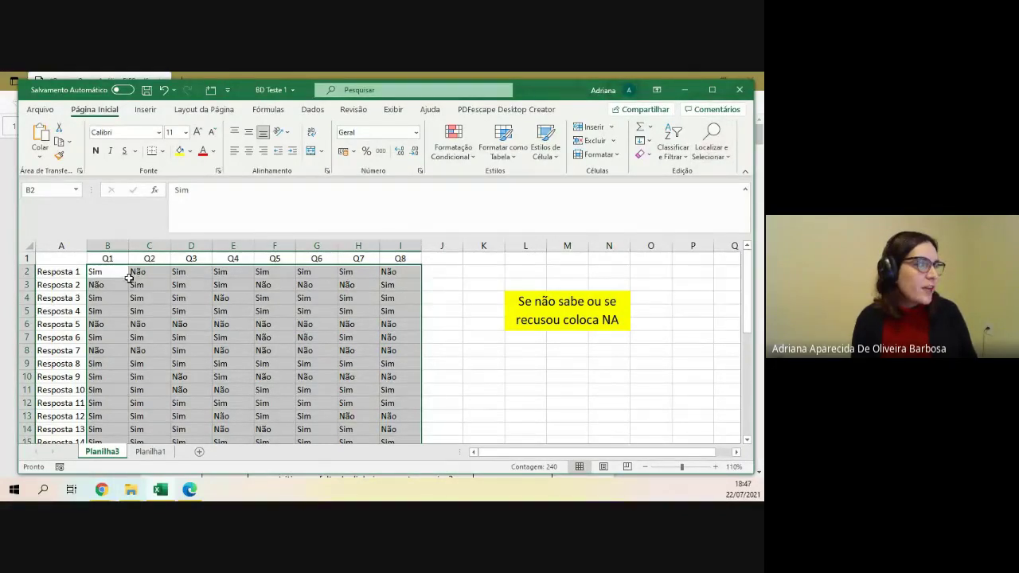
{"action": "left_click", "coordinate": [717, 162]}
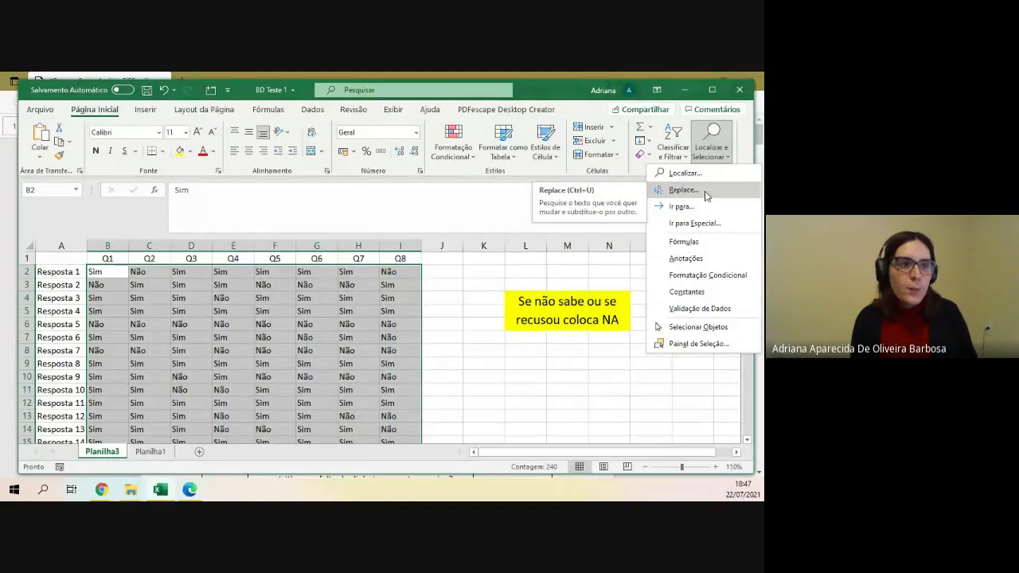
{"action": "left_click", "coordinate": [715, 192]}
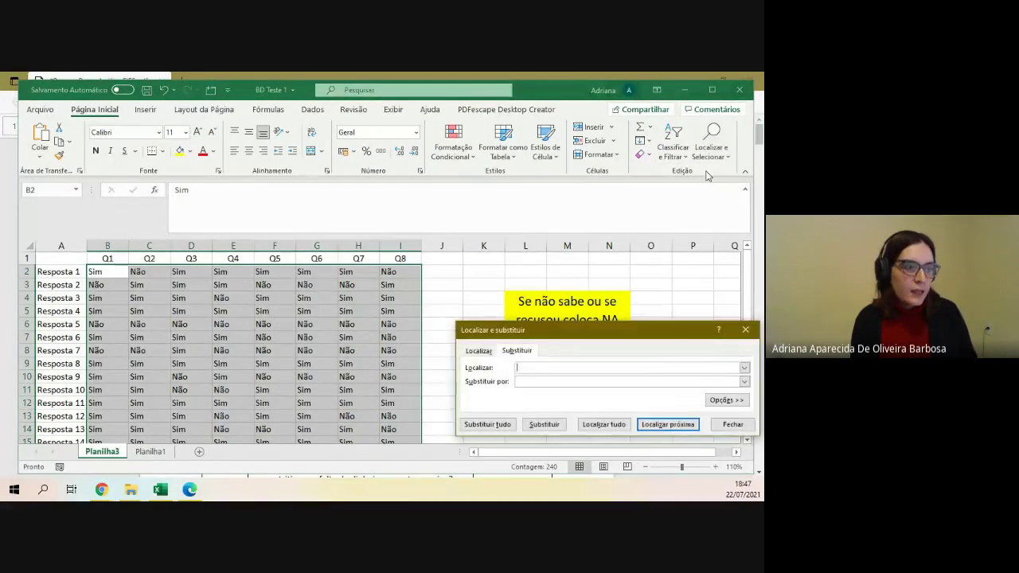
{"action": "left_click_drag", "start_coordinate": [562, 332], "coordinate": [536, 254]}
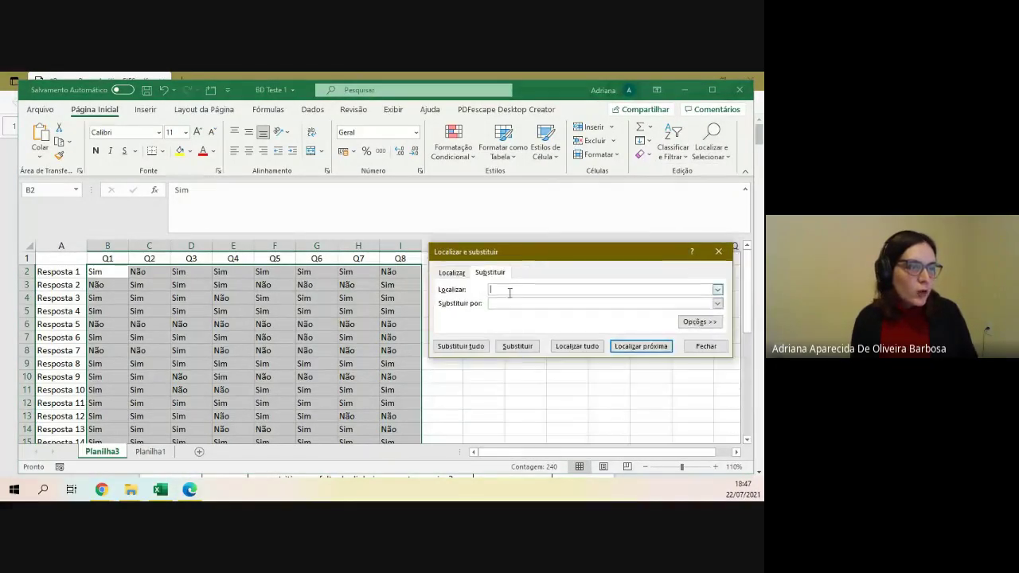
{"action": "type", "text": "Sim"}
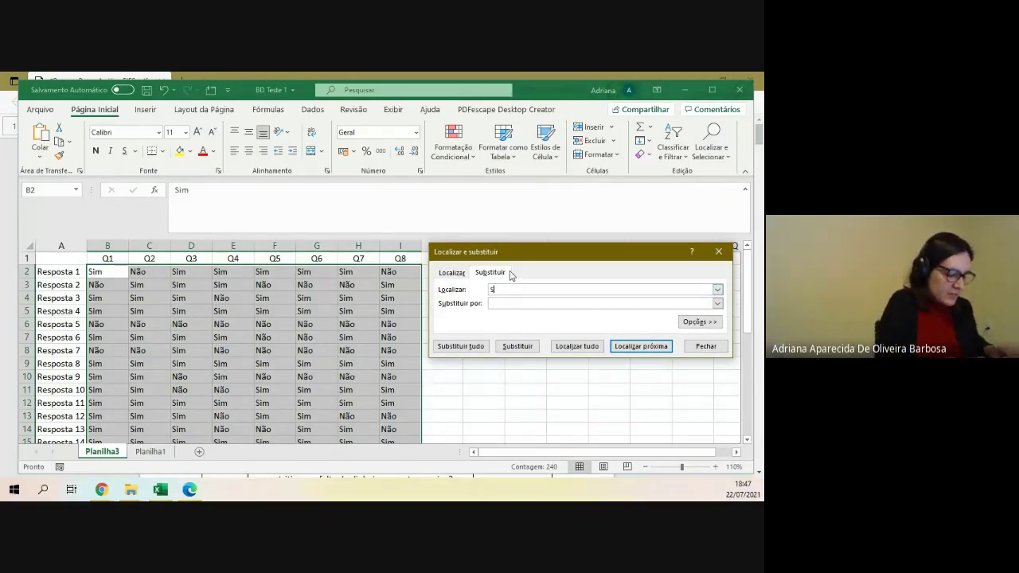
{"action": "left_click", "coordinate": [513, 303]}
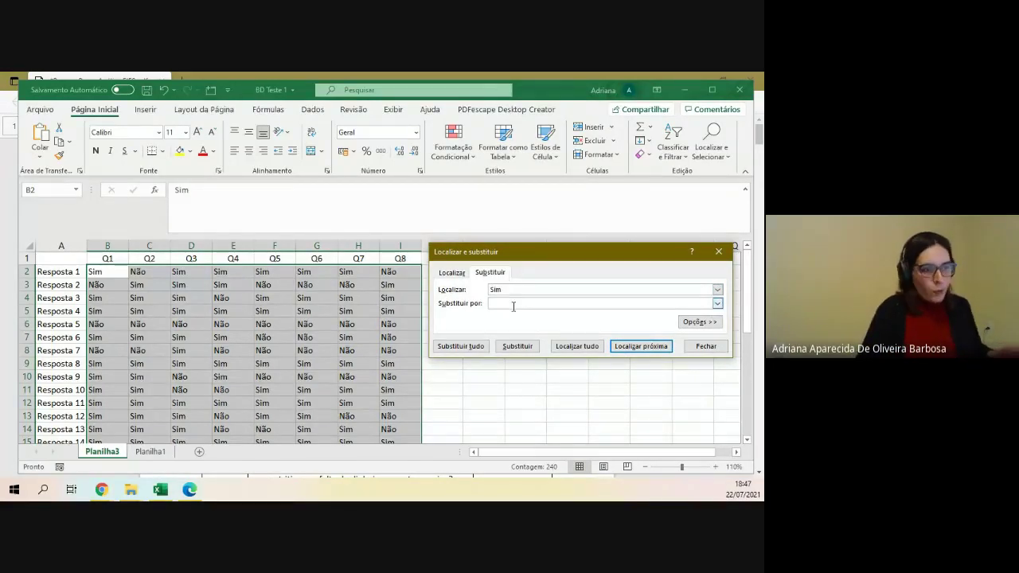
{"action": "type", "text": "1"}
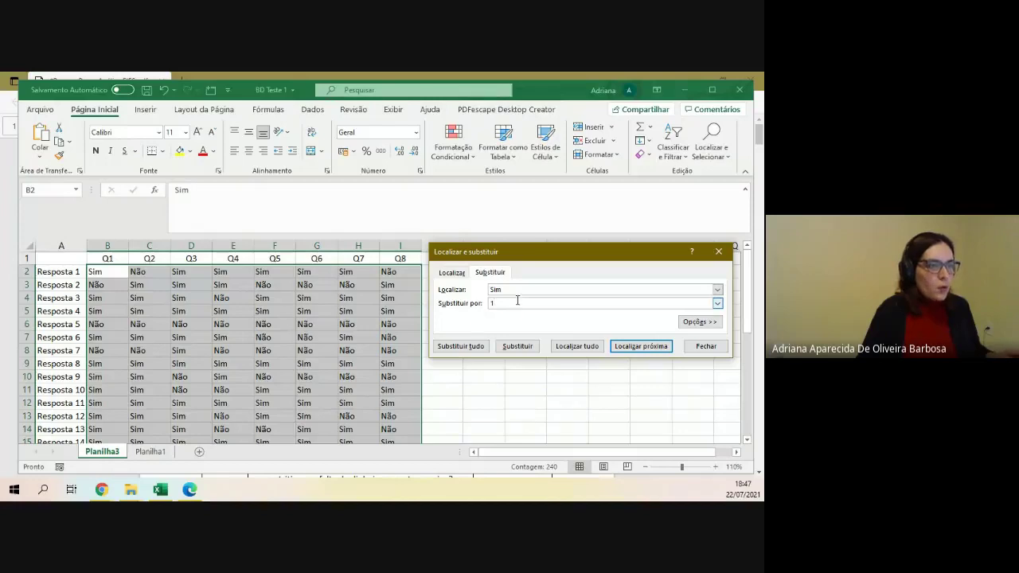
{"action": "left_click", "coordinate": [479, 350]}
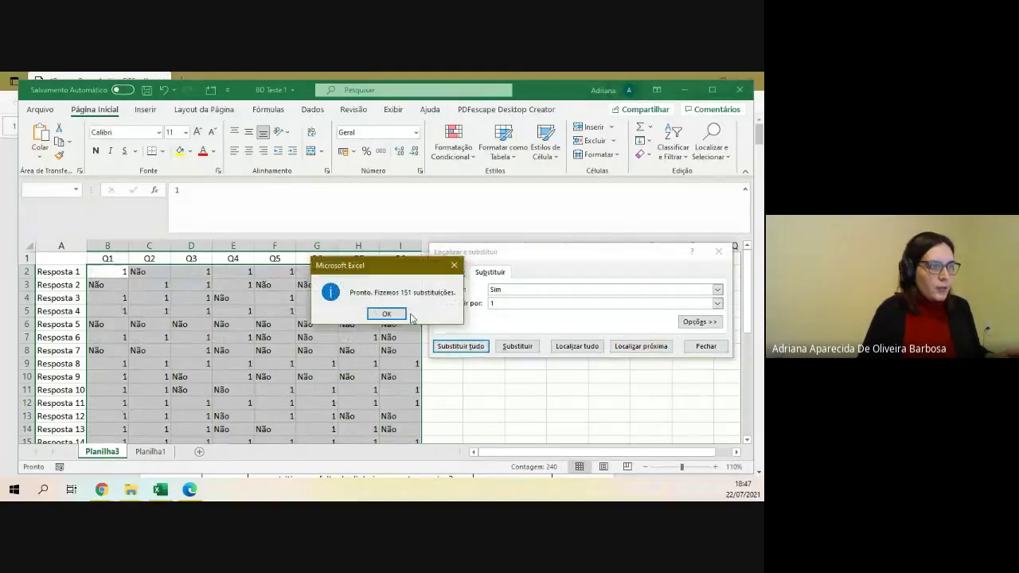
{"action": "left_click", "coordinate": [386, 313]}
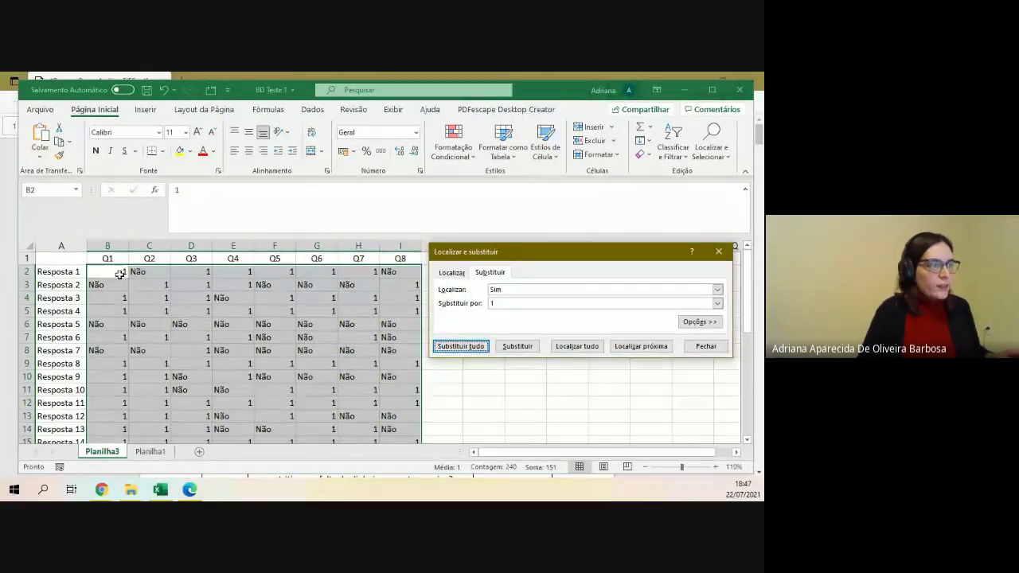
Replace every "Não" with 0 in the same answer range and close the find-and-replace dialog
{"action": "left_click", "coordinate": [564, 290]}
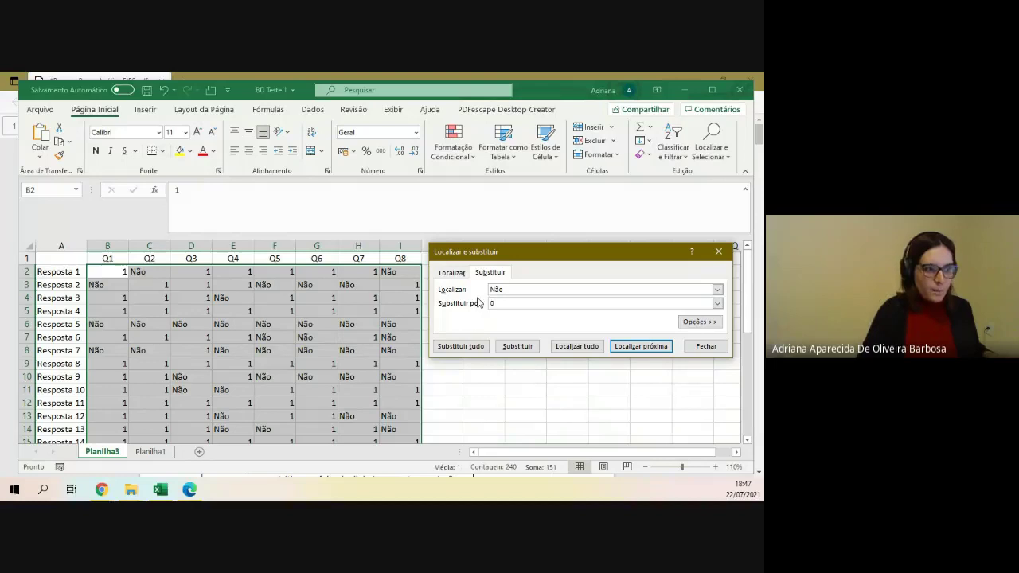
{"action": "left_click", "coordinate": [470, 347]}
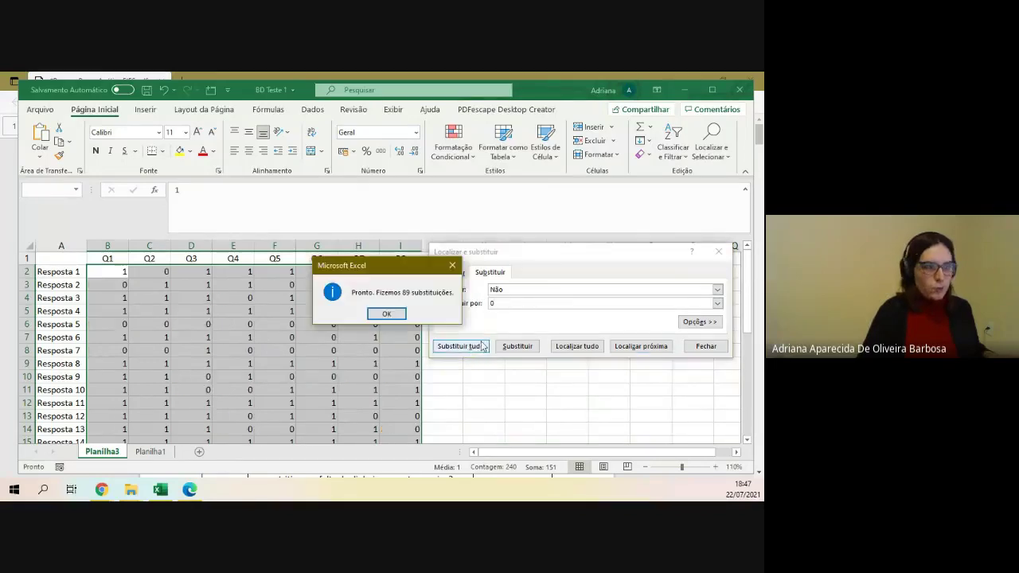
{"action": "left_click", "coordinate": [389, 314]}
{"action": "left_click", "coordinate": [706, 346]}
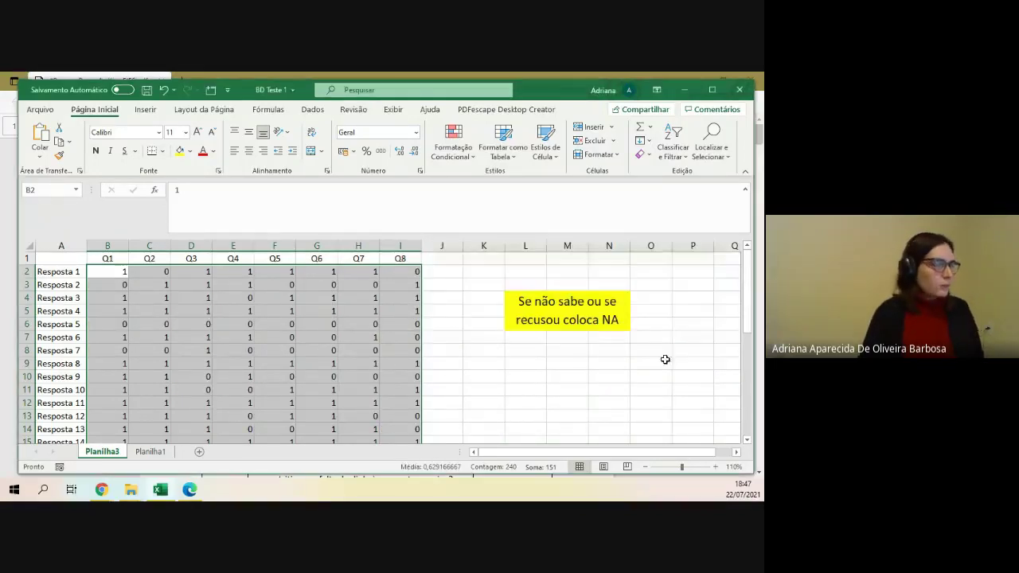
{"action": "left_click", "coordinate": [275, 337]}
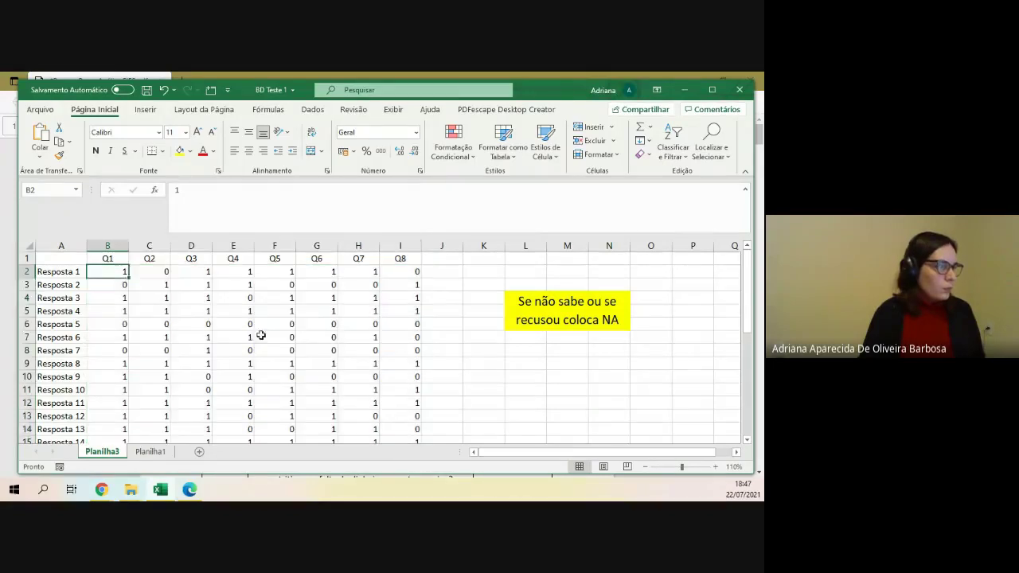
{"action": "left_click_drag", "start_coordinate": [120, 270], "coordinate": [389, 392]}
{"action": "left_click", "coordinate": [484, 389]}
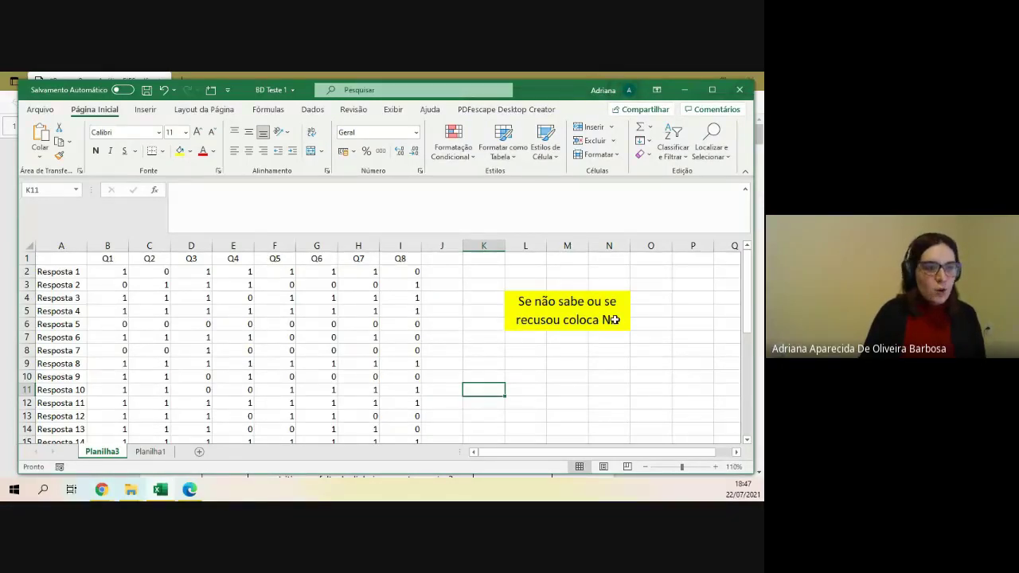
{"action": "left_click", "coordinate": [470, 340]}
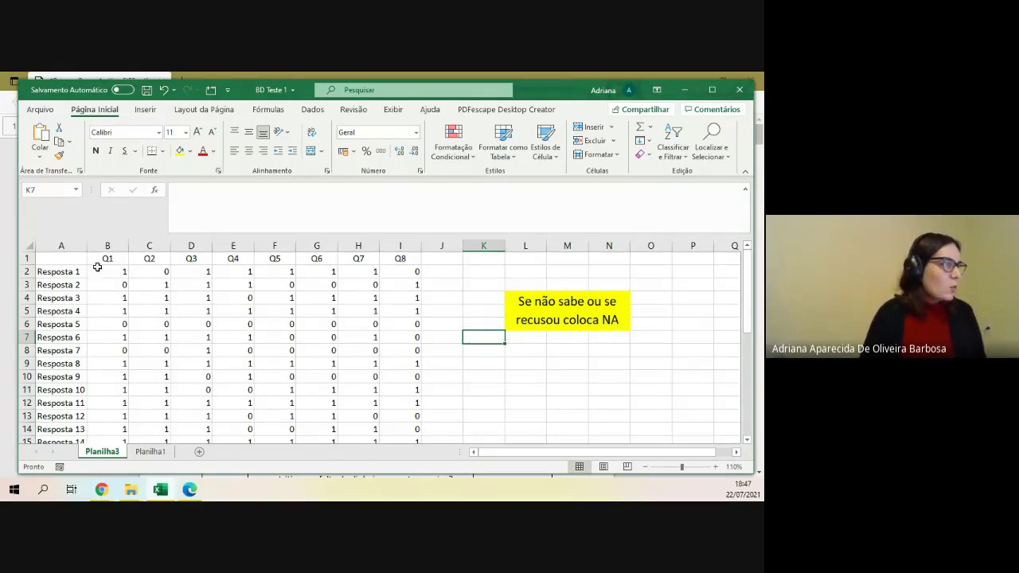
Try entering NA as the Q1 answer of Resposta 1 in cell B2
{"action": "left_click", "coordinate": [122, 270]}
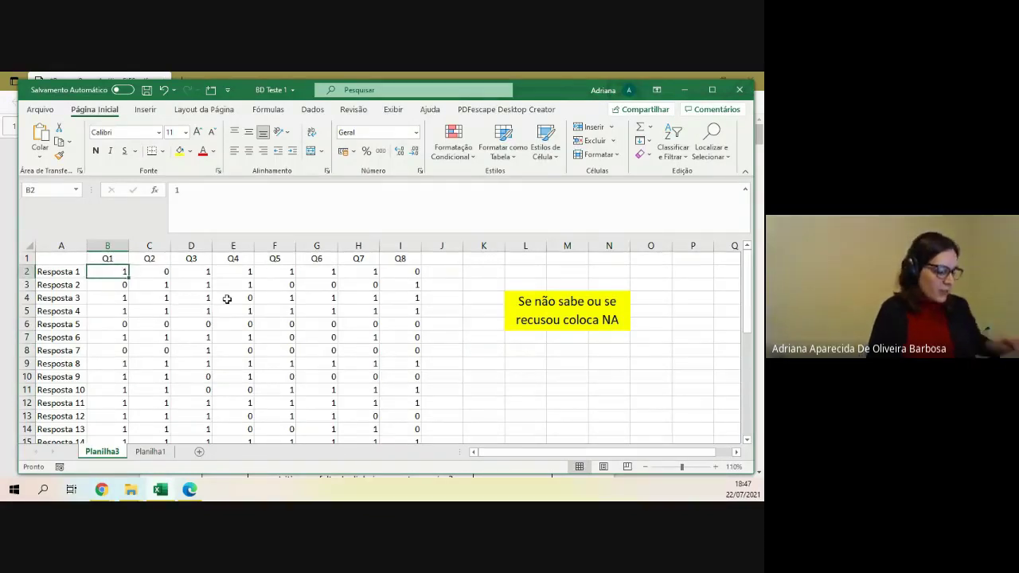
{"action": "type", "text": "NA"}
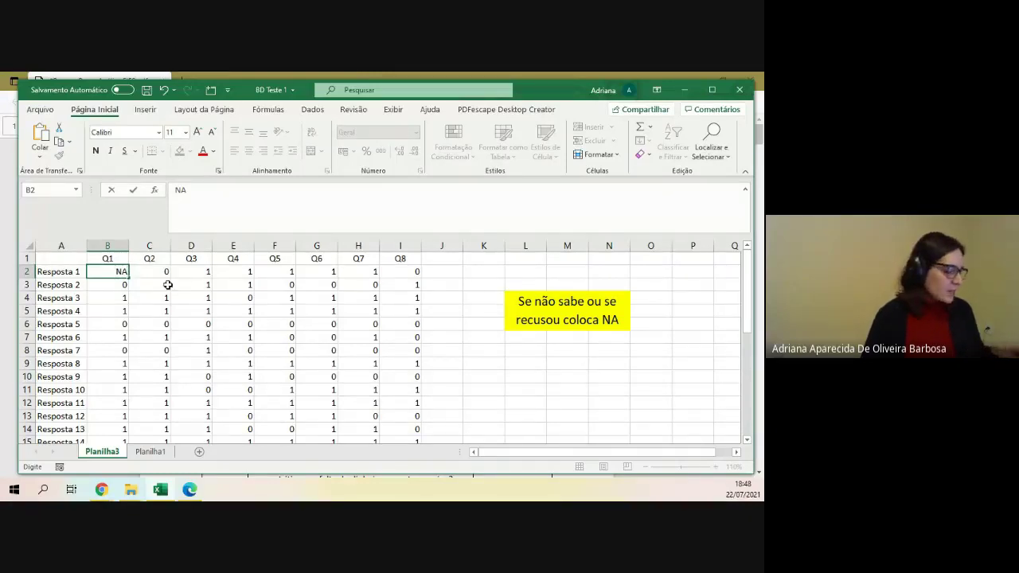
{"action": "key", "text": "ctrl+z"}
{"action": "left_click", "coordinate": [473, 330]}
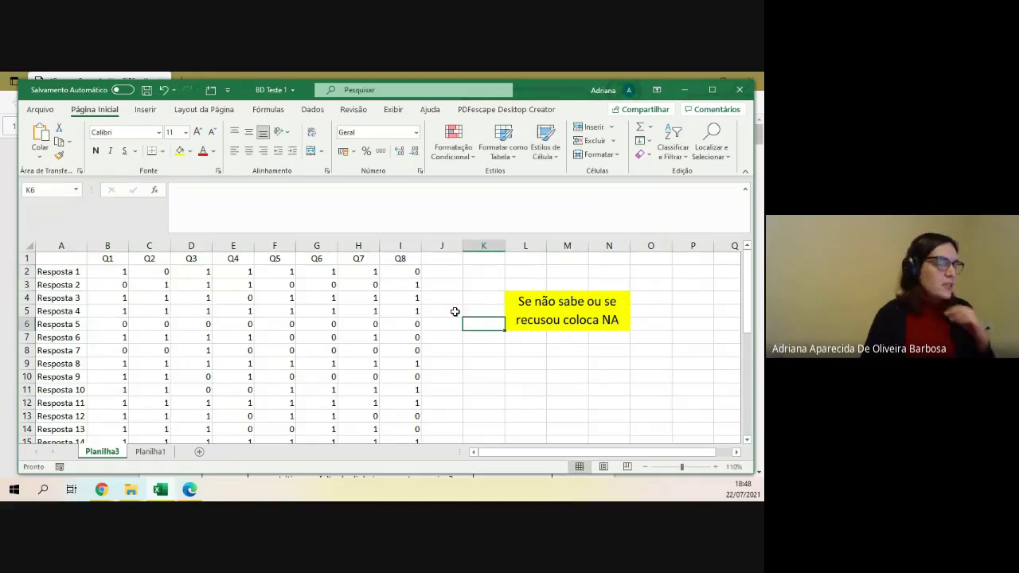
{"action": "scroll", "coordinate": [403, 302], "scroll_direction": "down", "scroll_amount": 3}
{"action": "scroll", "coordinate": [403, 302], "scroll_direction": "up", "scroll_amount": 3}
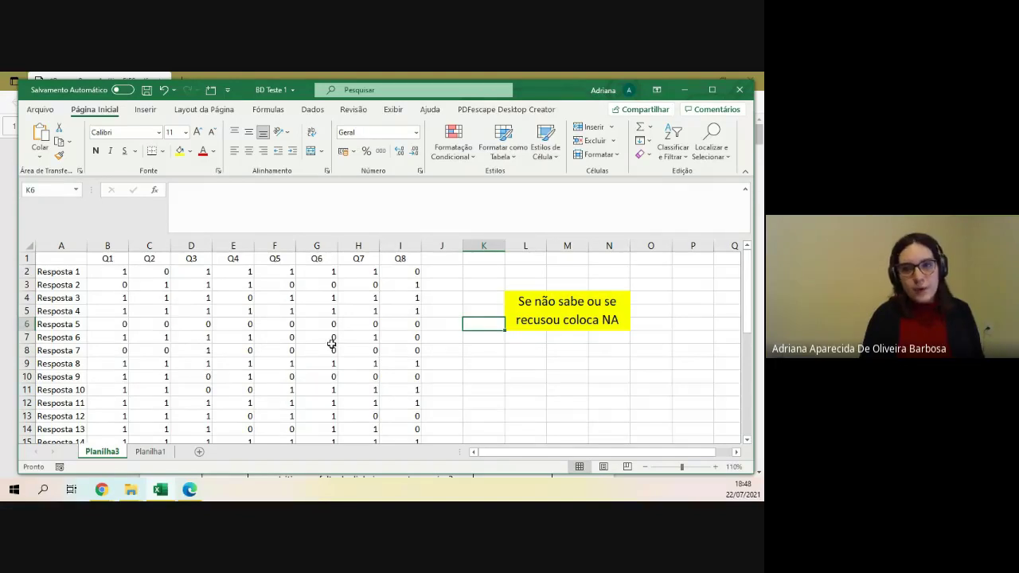
Create a new blank workbook
{"action": "left_click", "coordinate": [40, 110]}
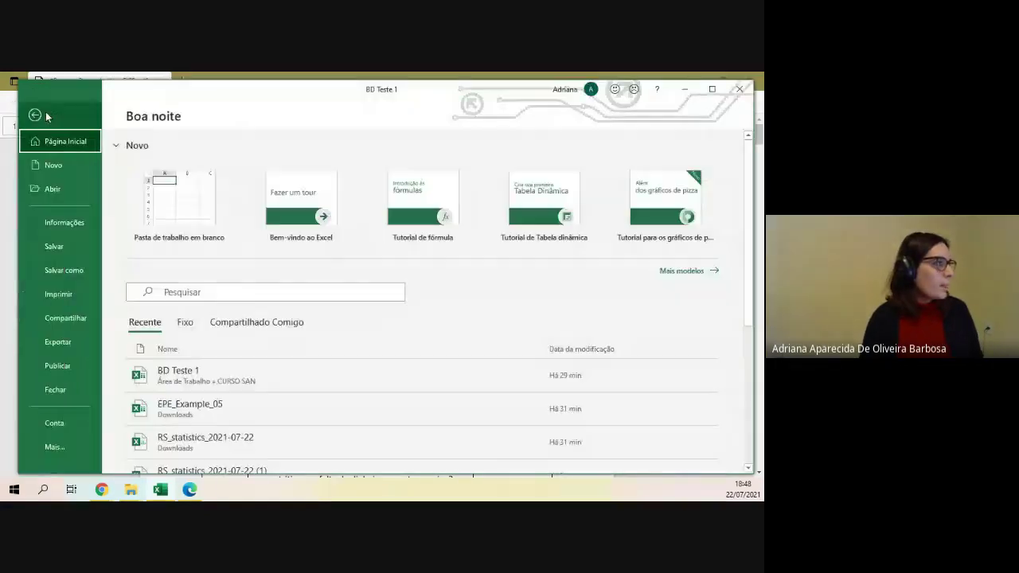
{"action": "left_click", "coordinate": [75, 165]}
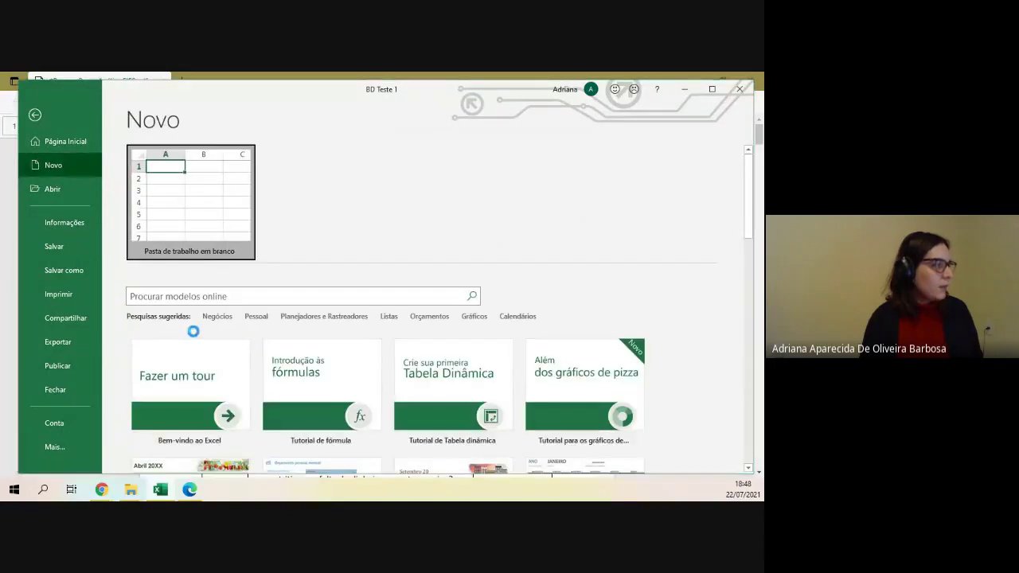
{"action": "key", "text": "Escape"}
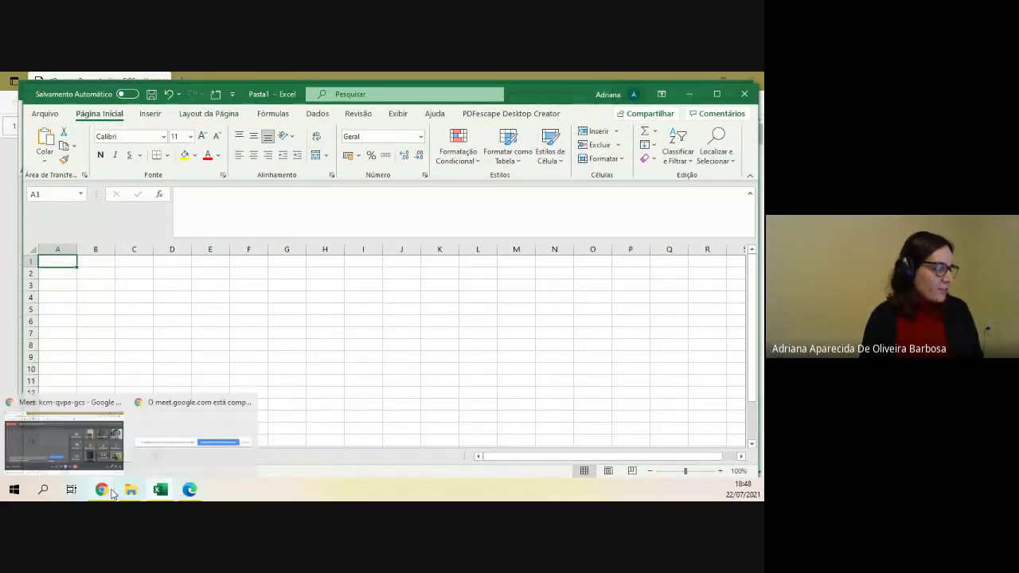
Switch to the Passo a Passo Análise FIES PDF in Edge and highlight the question 1 row through its WORRIED label
{"action": "left_click", "coordinate": [192, 492]}
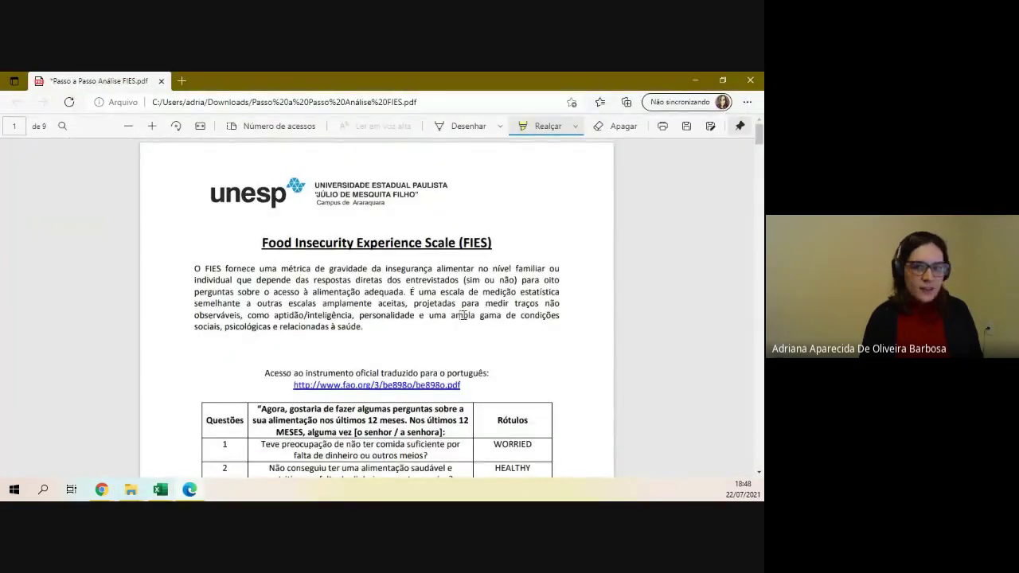
{"action": "scroll", "coordinate": [442, 284], "scroll_direction": "down", "scroll_amount": 5}
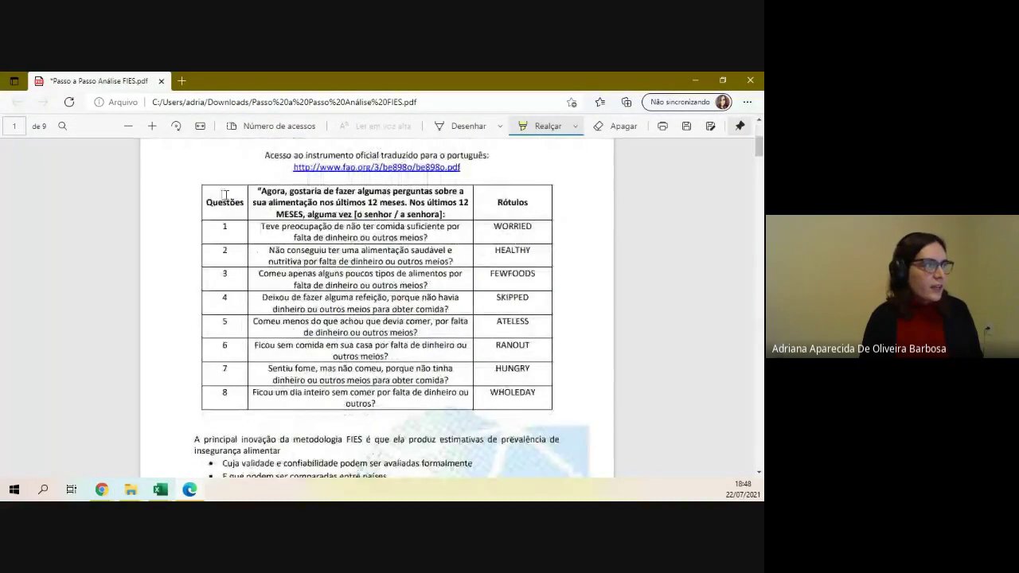
{"action": "left_click_drag", "start_coordinate": [301, 214], "coordinate": [526, 223]}
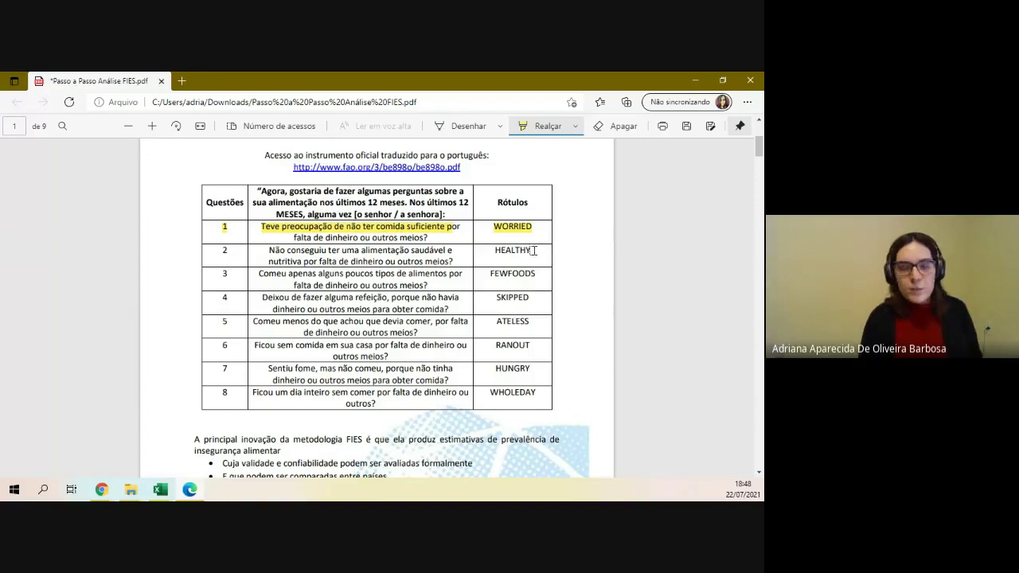
Return to the blank Excel workbook and arrange it side by side with the PDF, keeping the Rótulos column in view
{"action": "left_click", "coordinate": [692, 81]}
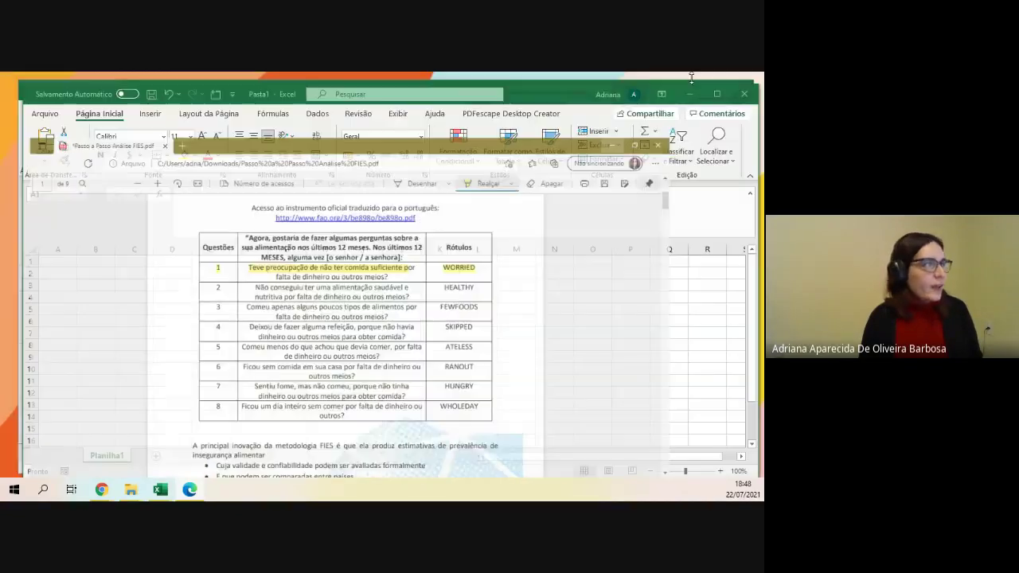
{"action": "left_click", "coordinate": [687, 90]}
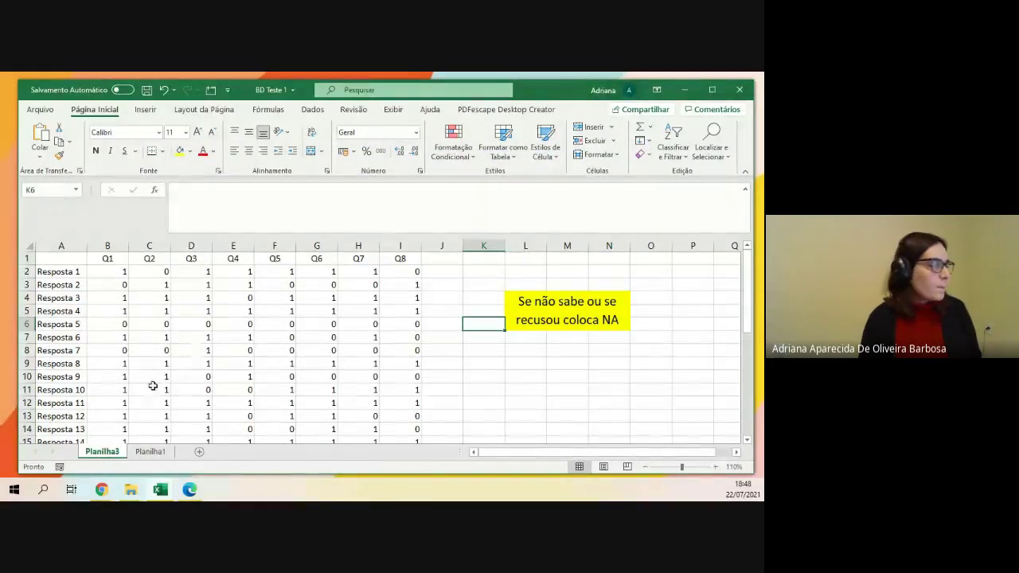
{"action": "left_click", "coordinate": [168, 499]}
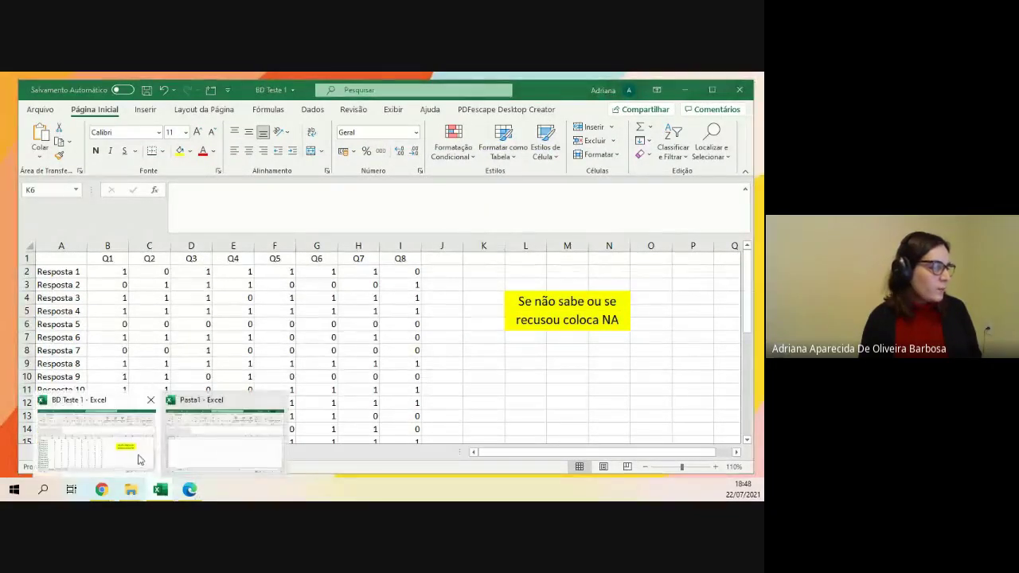
{"action": "left_click", "coordinate": [221, 448]}
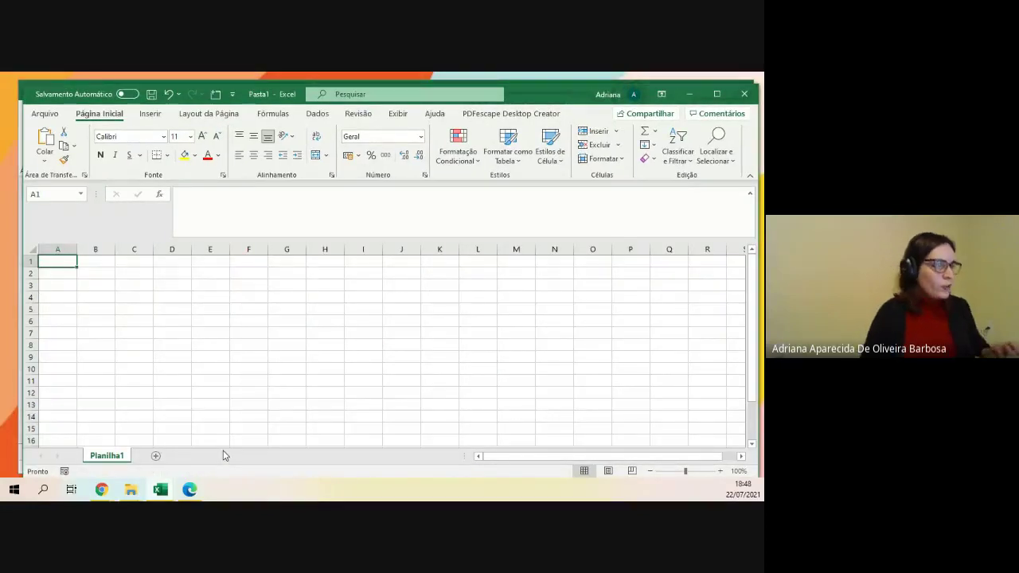
{"action": "key", "text": "super+Left"}
{"action": "left_click", "coordinate": [671, 183]}
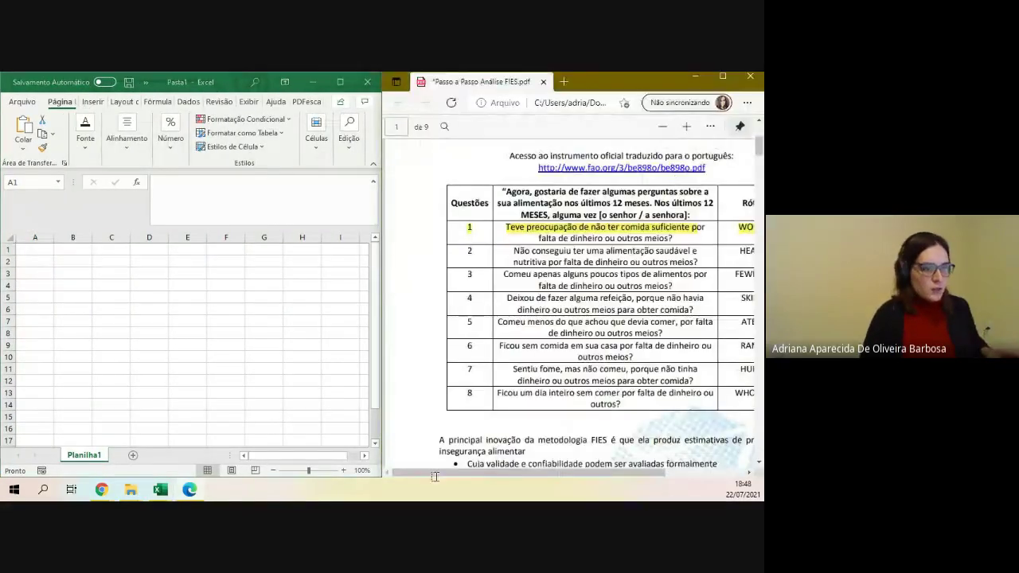
{"action": "left_click_drag", "start_coordinate": [494, 473], "coordinate": [573, 473]}
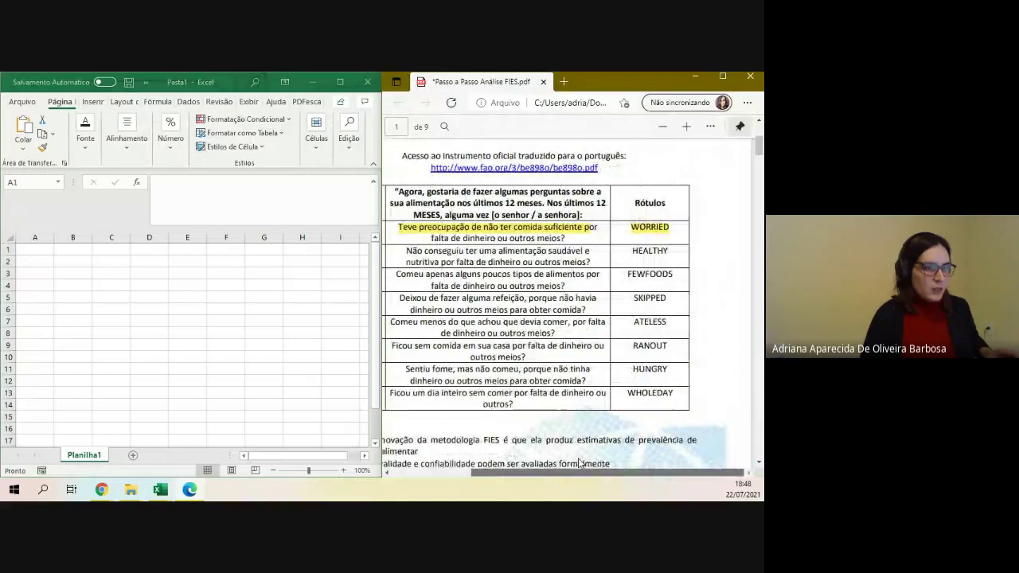
Try to copy the highlighted WORRIED label from the PDF's Rótulos column
{"action": "left_click", "coordinate": [38, 249]}
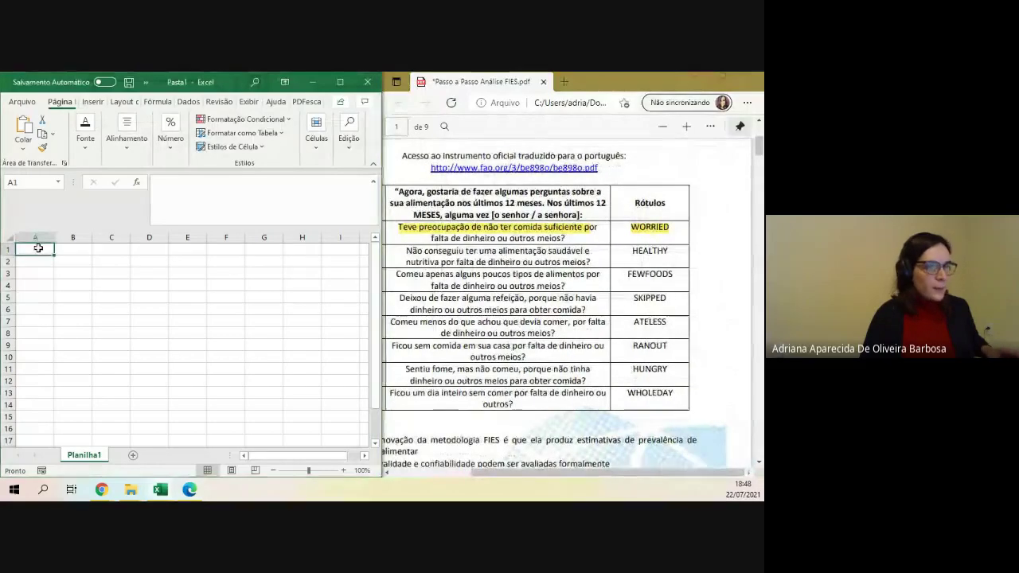
{"action": "double_click", "coordinate": [633, 229]}
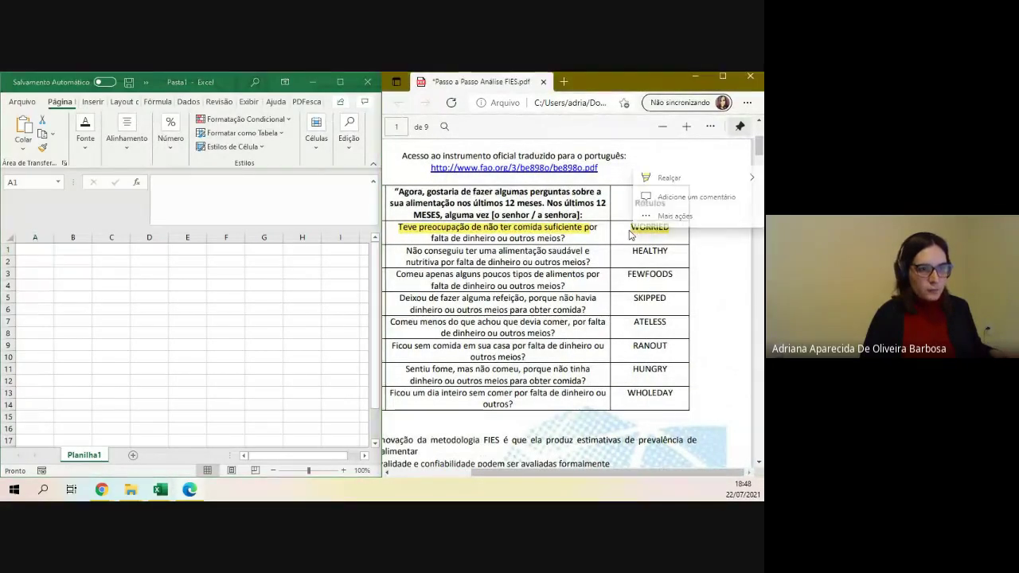
{"action": "right_click", "coordinate": [668, 230]}
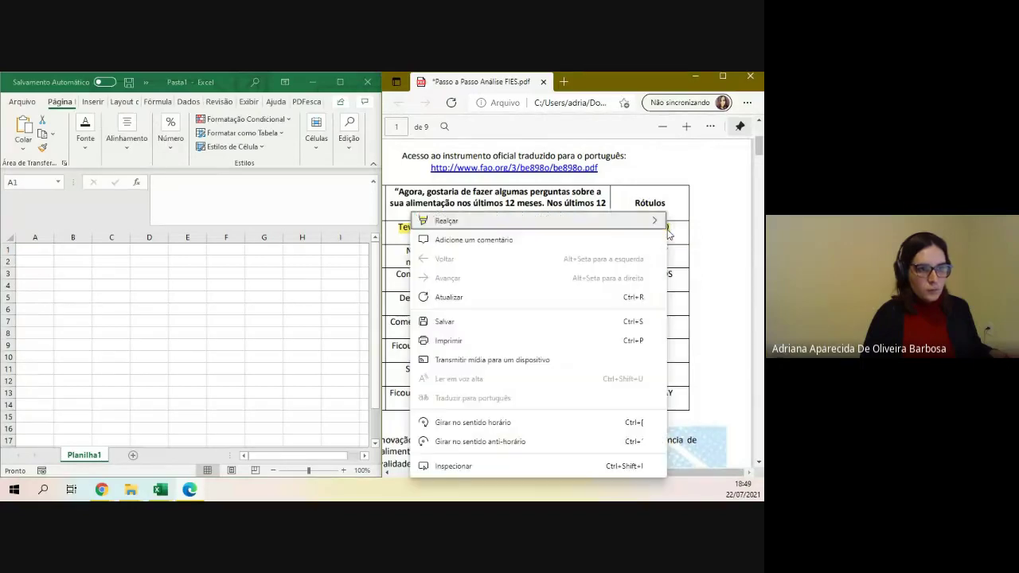
{"action": "left_click", "coordinate": [573, 220]}
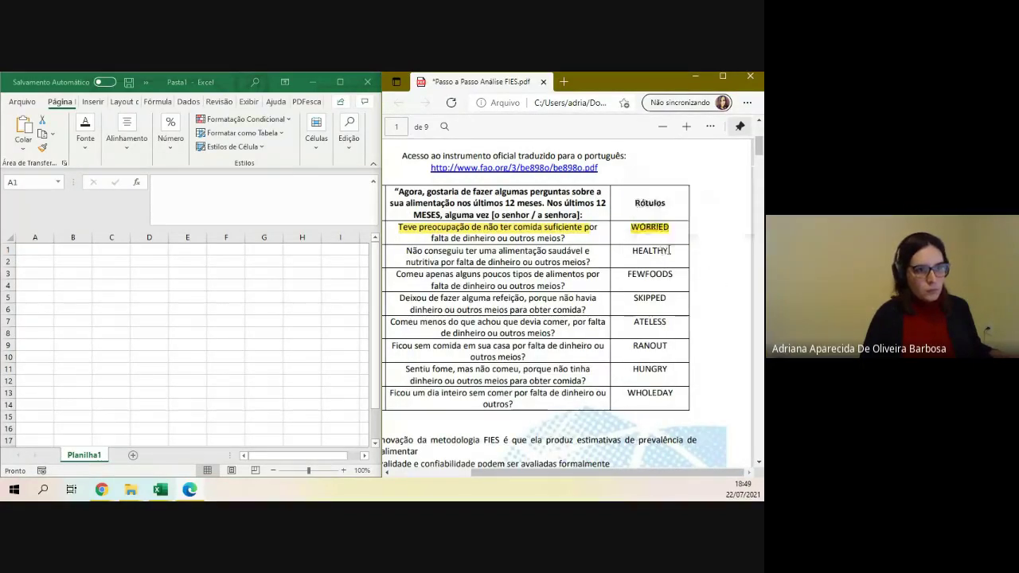
Select the HEALTHY label in the PDF and enter WORRIED in capitals as the heading in cell A1 of the blank workbook
{"action": "left_click_drag", "start_coordinate": [670, 251], "coordinate": [627, 255]}
{"action": "key", "text": "ctrl+c"}
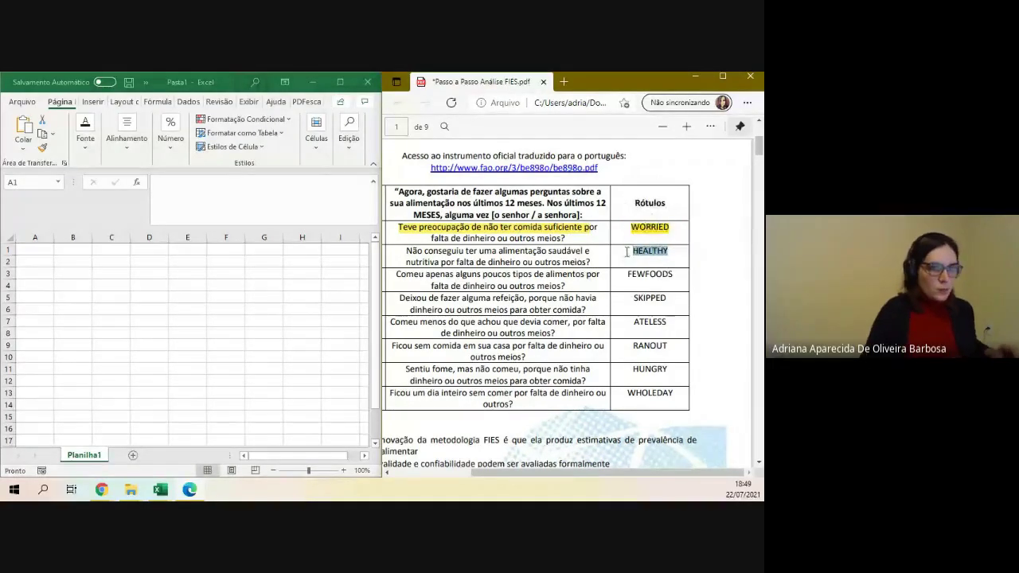
{"action": "left_click", "coordinate": [33, 250]}
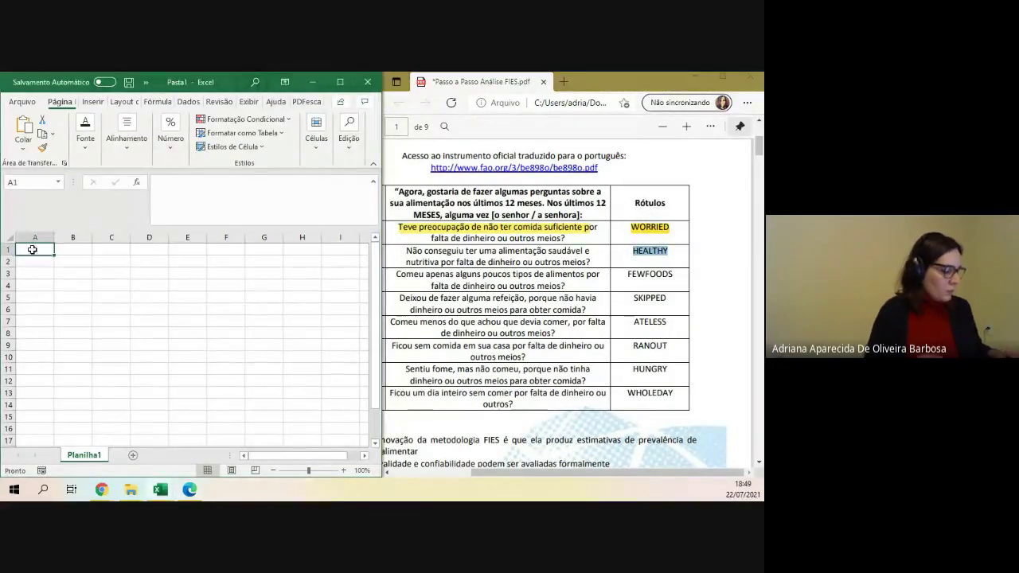
{"action": "type", "text": "worrie"}
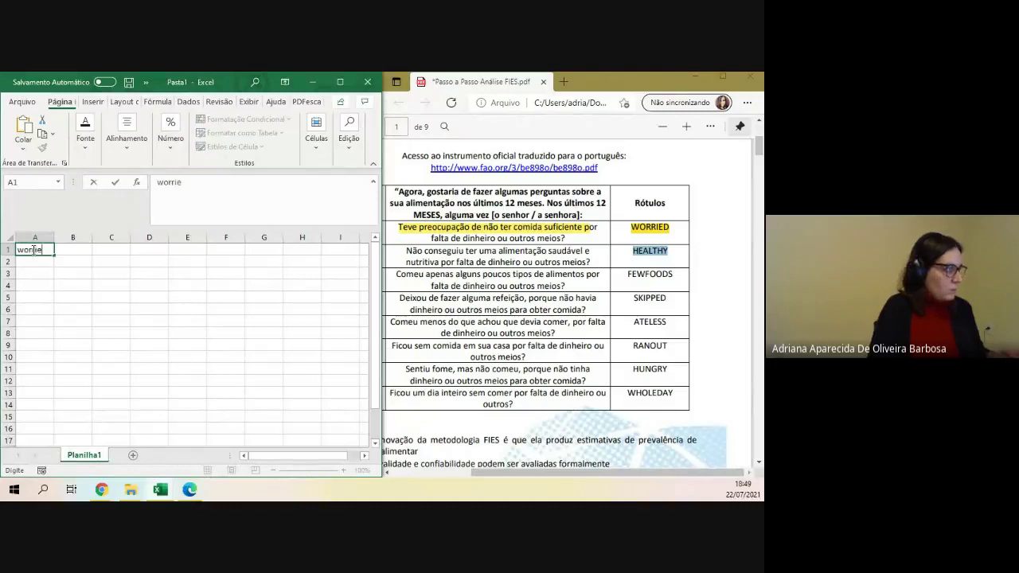
{"action": "key", "text": "BackSpace"}
{"action": "key", "text": "BackSpace"}
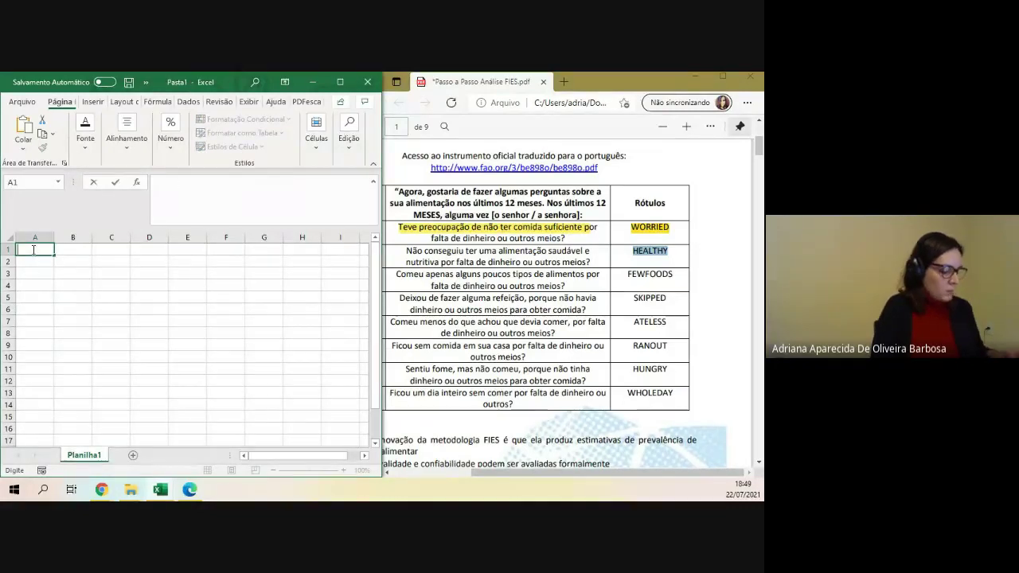
{"action": "type", "text": "WORRIED"}
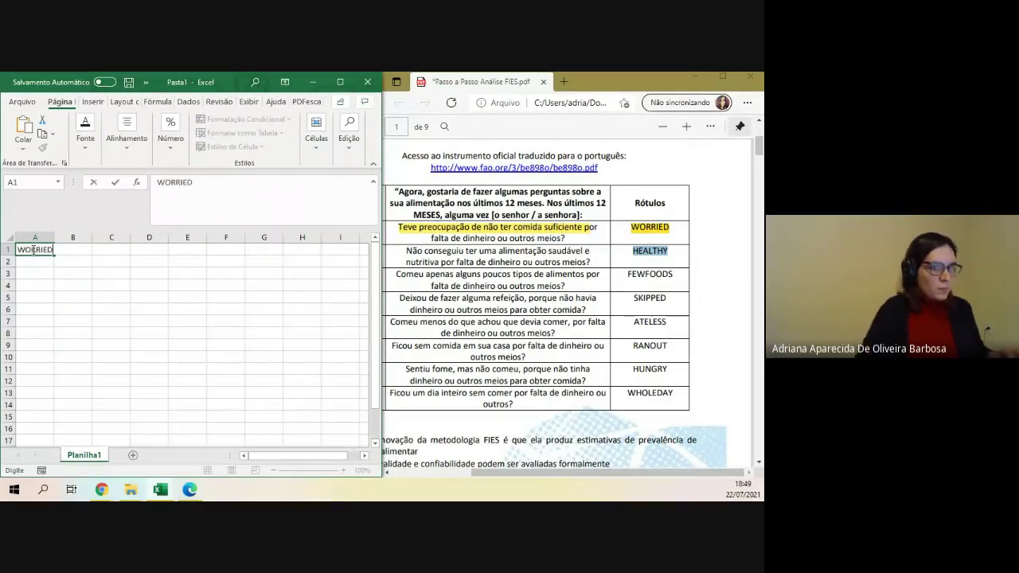
Copy the HEALTHY label from the PDF into cell B1
{"action": "left_click", "coordinate": [655, 253]}
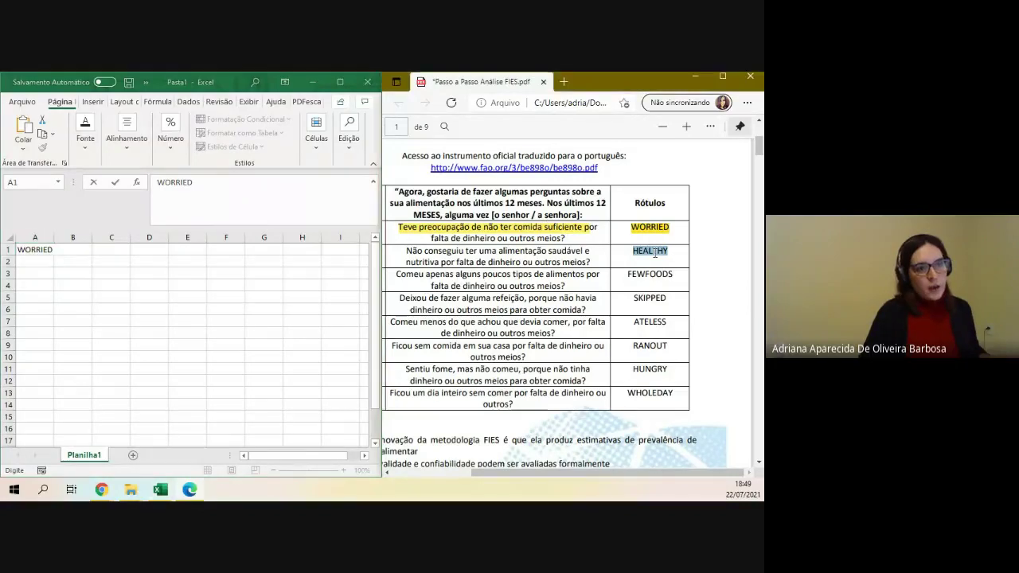
{"action": "right_click", "coordinate": [660, 252]}
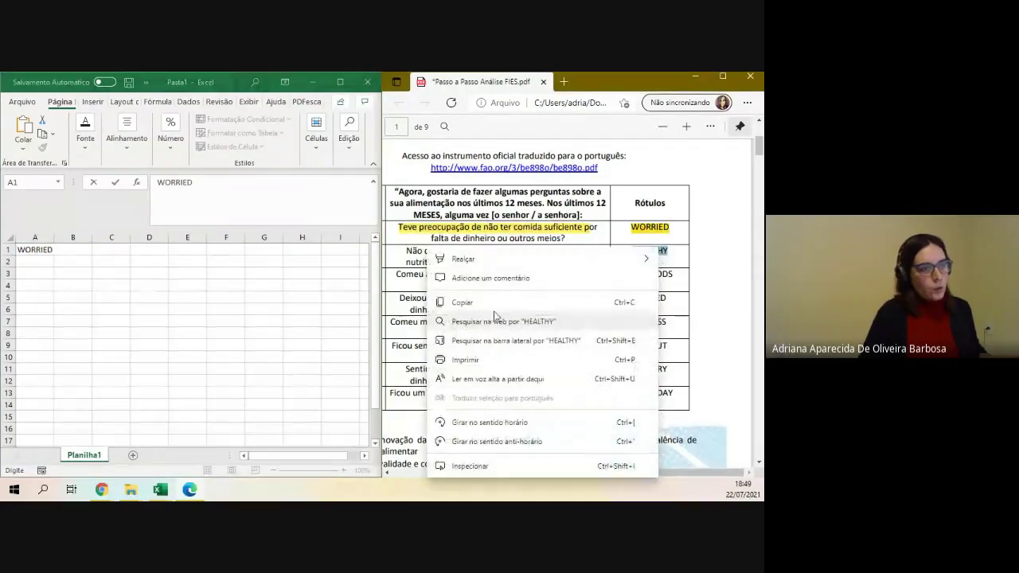
{"action": "left_click", "coordinate": [555, 298]}
{"action": "left_click", "coordinate": [111, 285]}
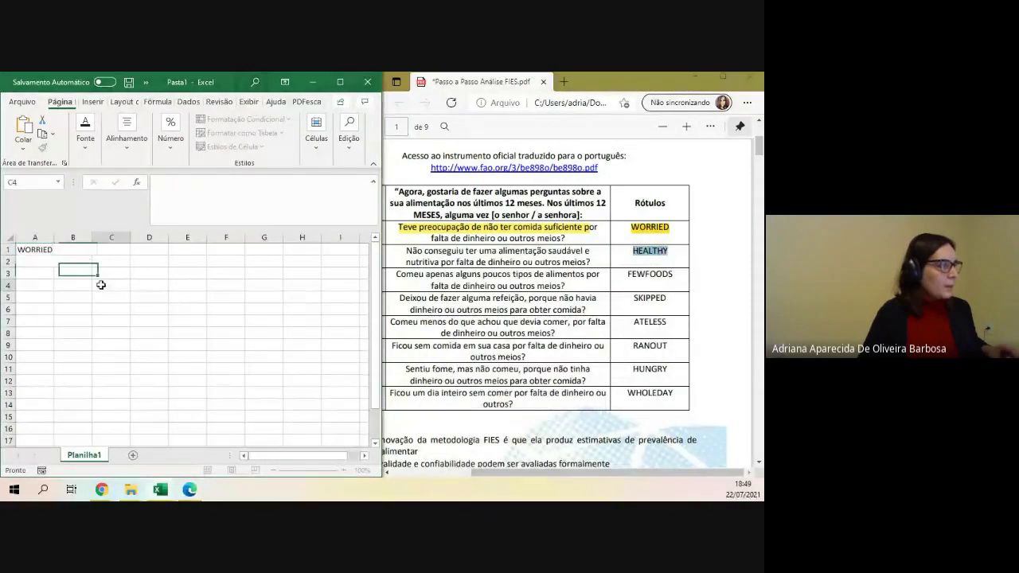
{"action": "left_click", "coordinate": [77, 251]}
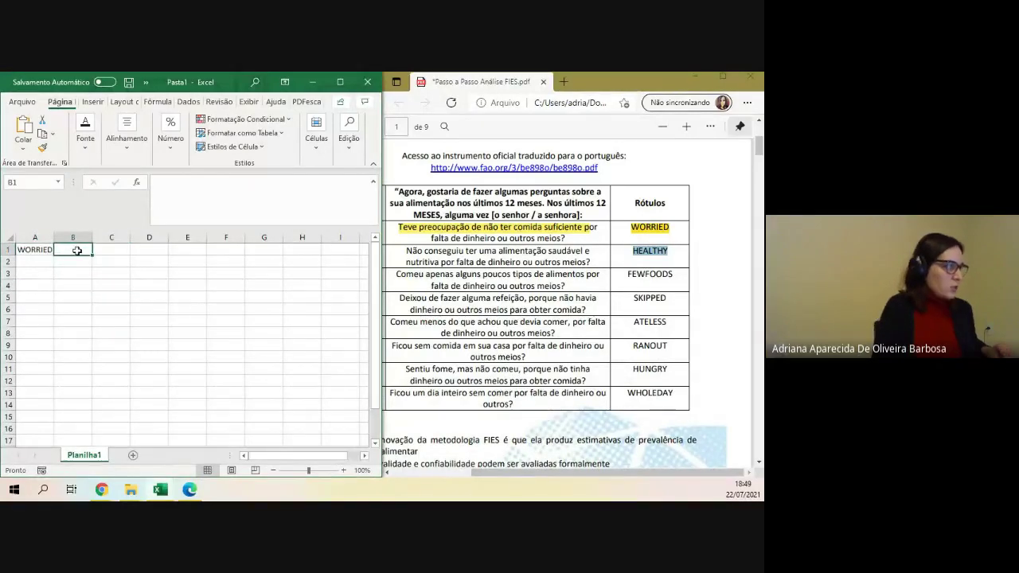
{"action": "key", "text": "ctrl+v"}
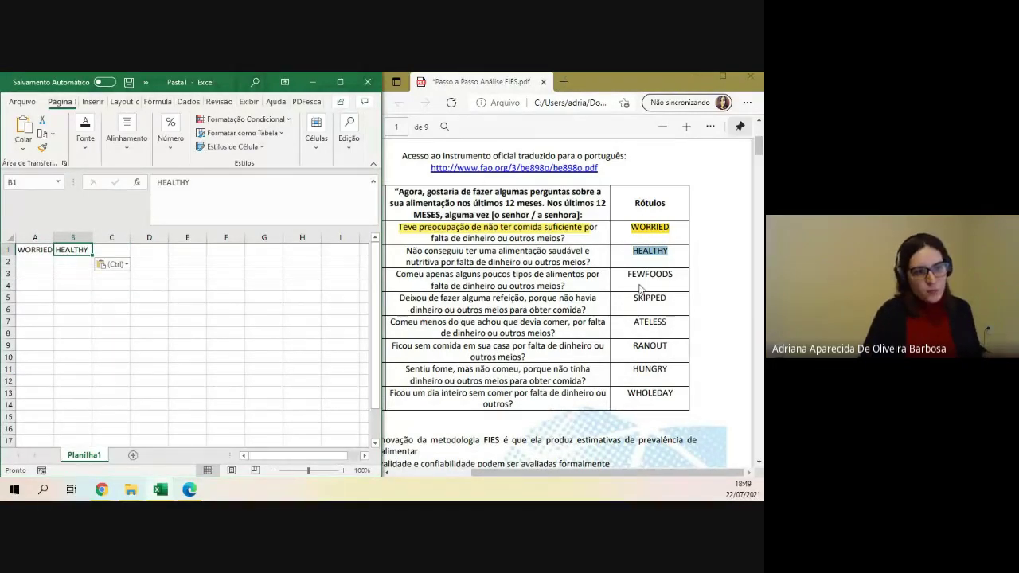
Copy the FEWFOODS label from the PDF's Rótulos column into cell C1 of the new workbook
{"action": "left_click_drag", "start_coordinate": [629, 274], "coordinate": [676, 276]}
{"action": "key", "text": "ctrl+c"}
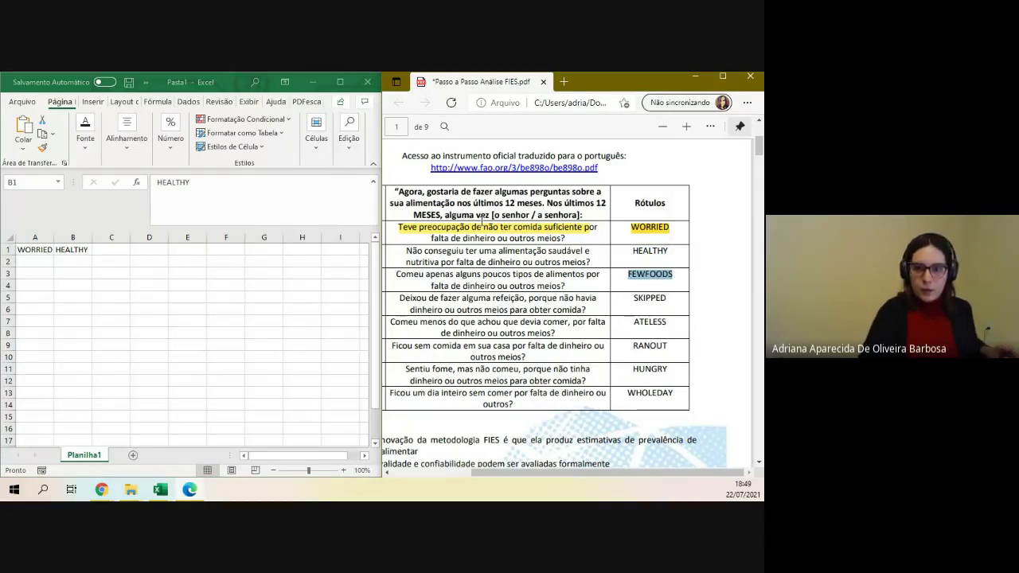
{"action": "left_click", "coordinate": [122, 252]}
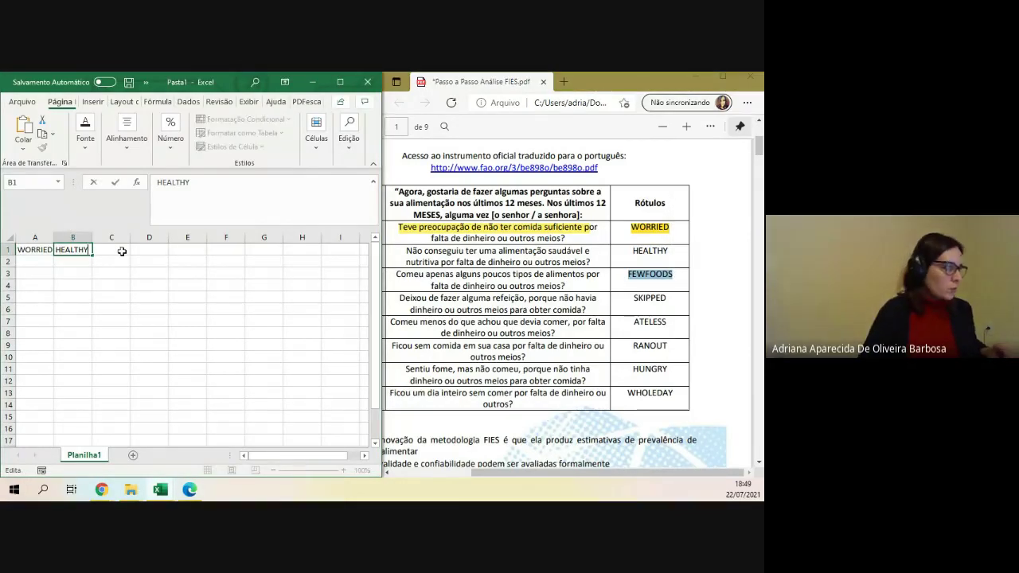
{"action": "left_click", "coordinate": [122, 251]}
{"action": "key", "text": "ctrl+v"}
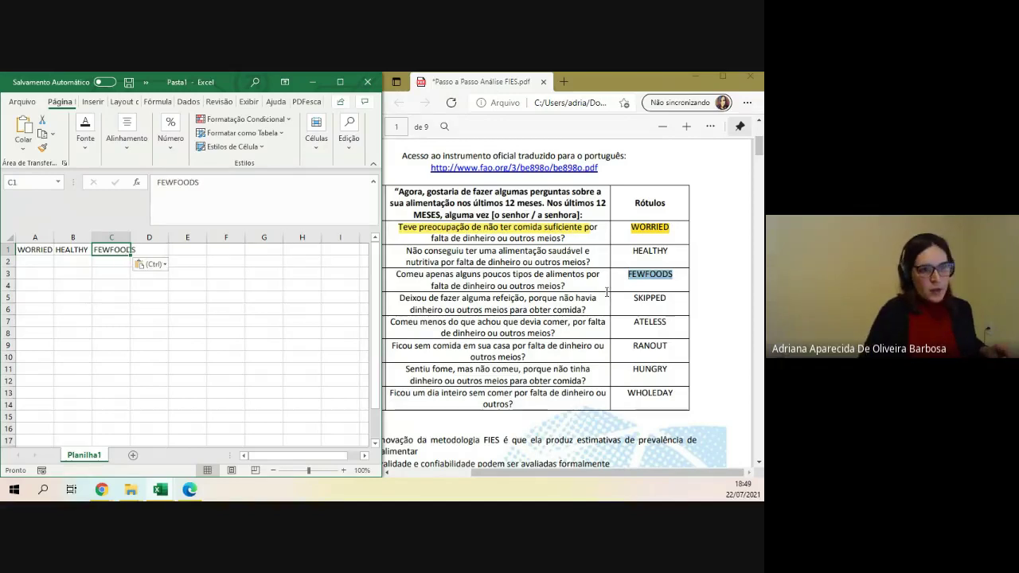
Copy the SKIPPED label from the PDF into cell D1 of the new workbook
{"action": "left_click_drag", "start_coordinate": [630, 298], "coordinate": [670, 298]}
{"action": "key", "text": "ctrl+c"}
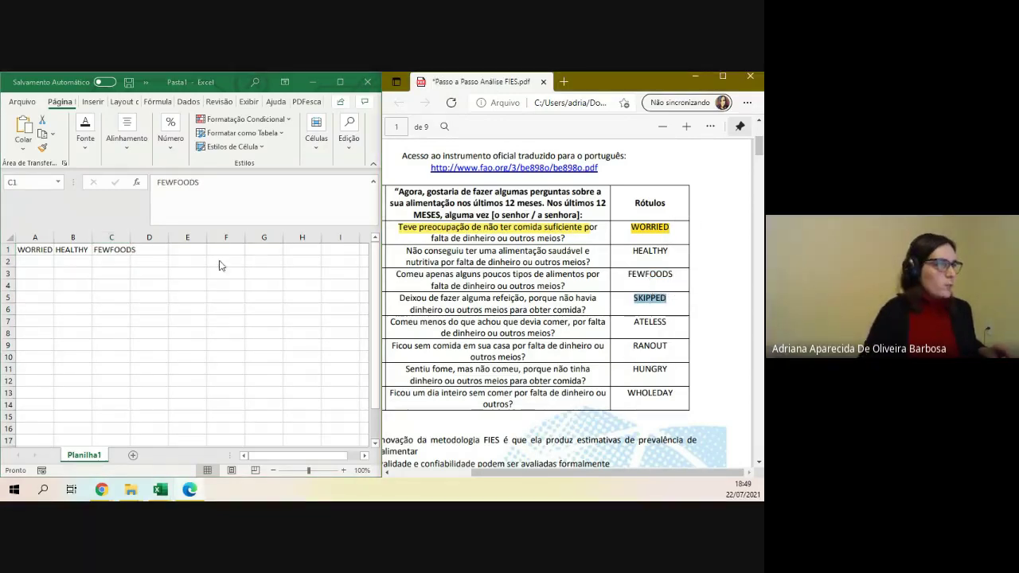
{"action": "left_click", "coordinate": [151, 250]}
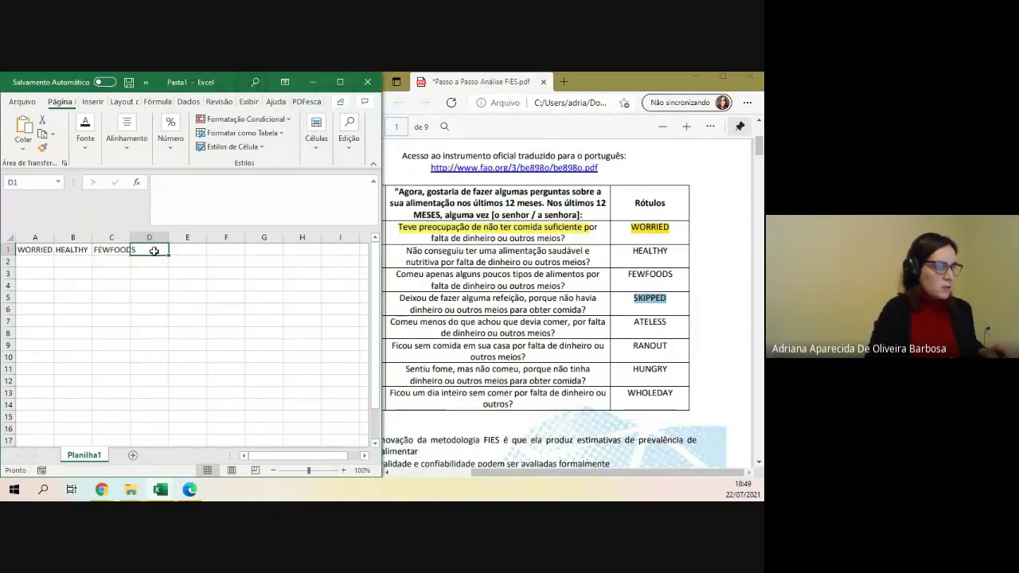
{"action": "key", "text": "ctrl+v"}
Copy the ATELESS label from the PDF into cell E1 of the new workbook
{"action": "left_click", "coordinate": [634, 321]}
{"action": "left_click_drag", "start_coordinate": [633, 322], "coordinate": [668, 320]}
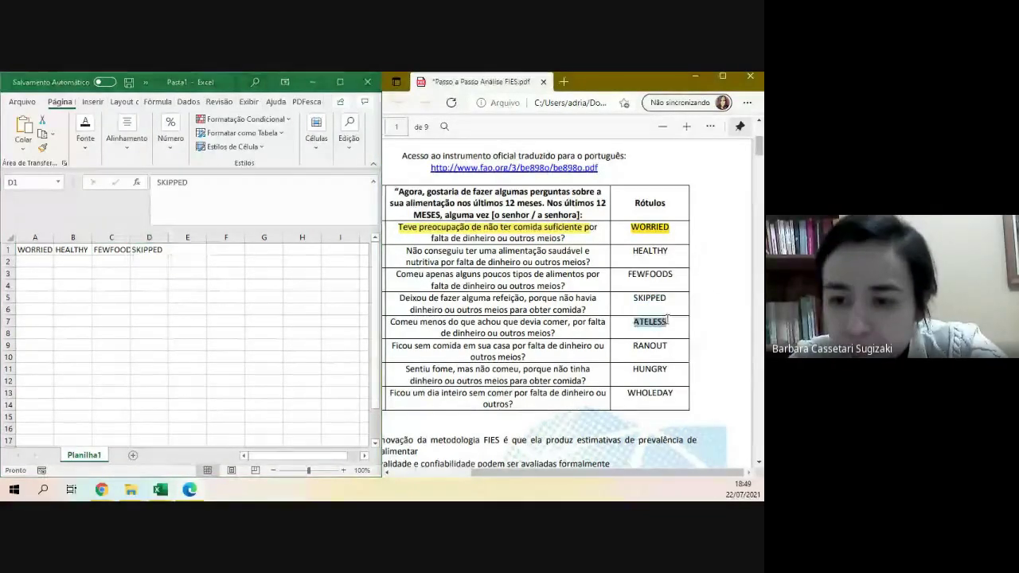
{"action": "left_click", "coordinate": [170, 251]}
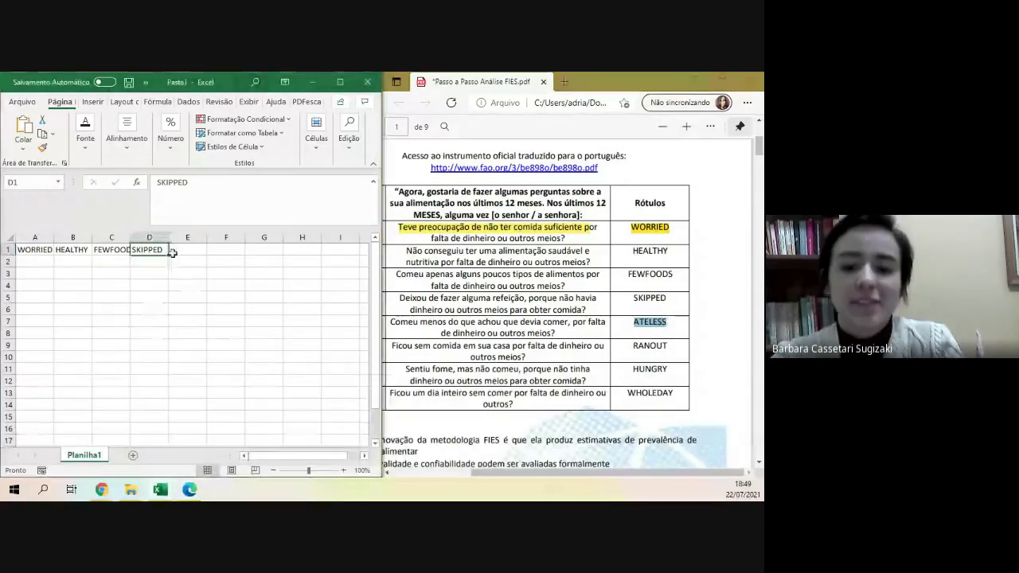
{"action": "left_click", "coordinate": [188, 250]}
{"action": "type", "text": "ATELESS"}
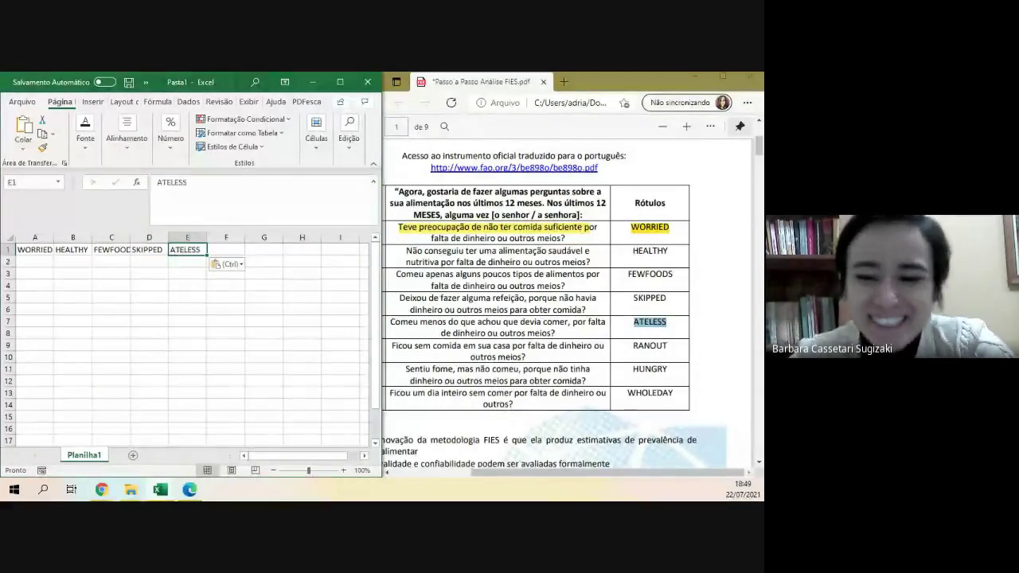
Copy the RANOUT label from the PDF into cell F1 of the new workbook
{"action": "left_click", "coordinate": [634, 346]}
{"action": "left_click_drag", "start_coordinate": [634, 346], "coordinate": [668, 345]}
{"action": "key", "text": "ctrl+c"}
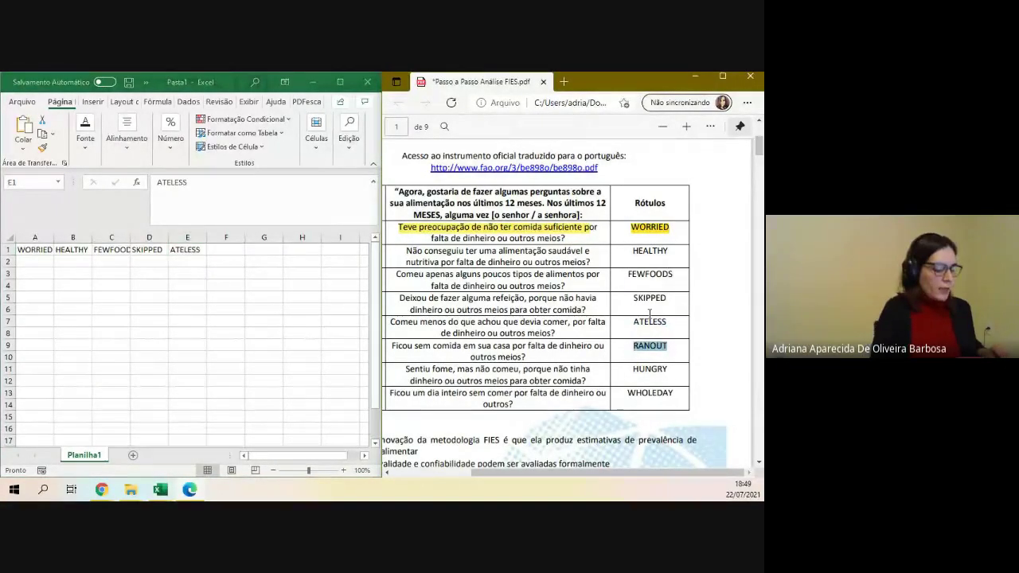
{"action": "left_click", "coordinate": [231, 249]}
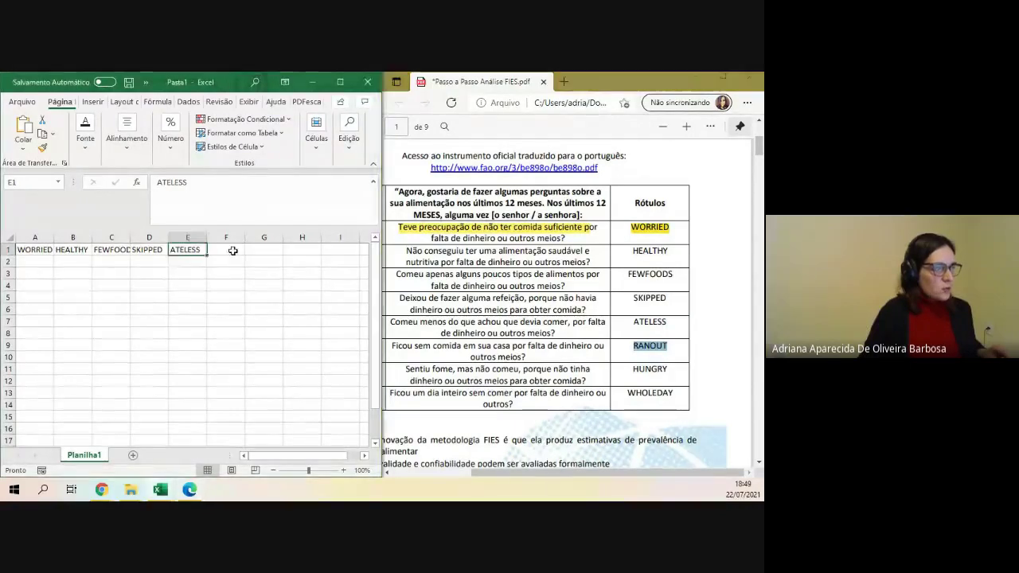
{"action": "key", "text": "ctrl+v"}
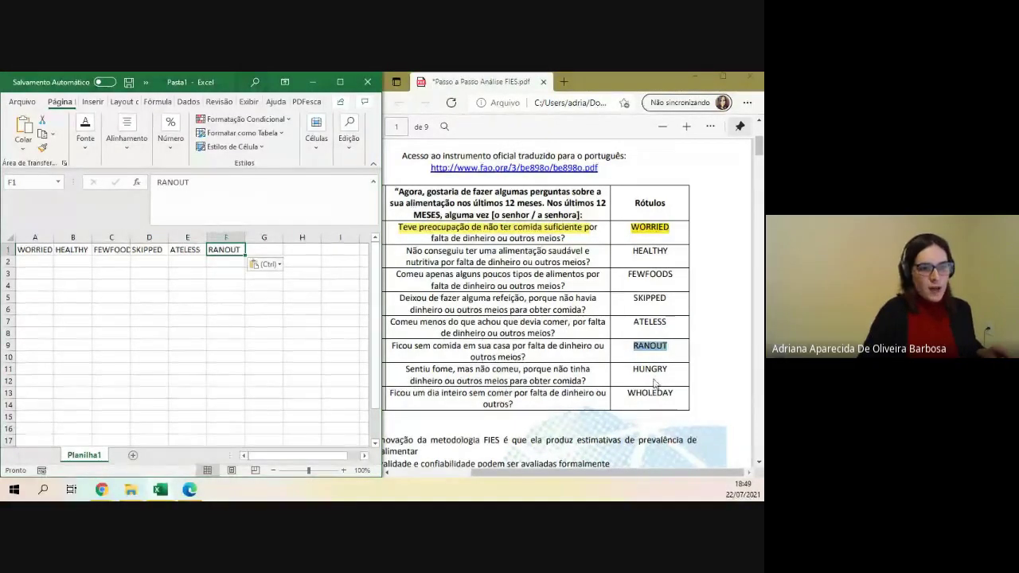
Copy the HUNGRY label from the PDF into cell G1 of the new workbook
{"action": "left_click_drag", "start_coordinate": [636, 369], "coordinate": [668, 370]}
{"action": "key", "text": "ctrl+c"}
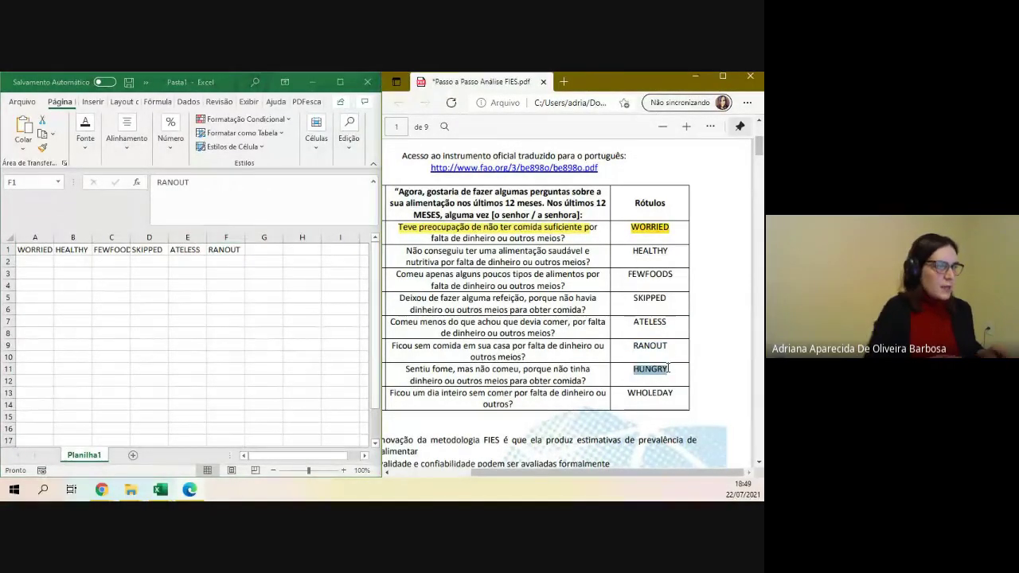
{"action": "left_click", "coordinate": [266, 251]}
{"action": "key", "text": "F2"}
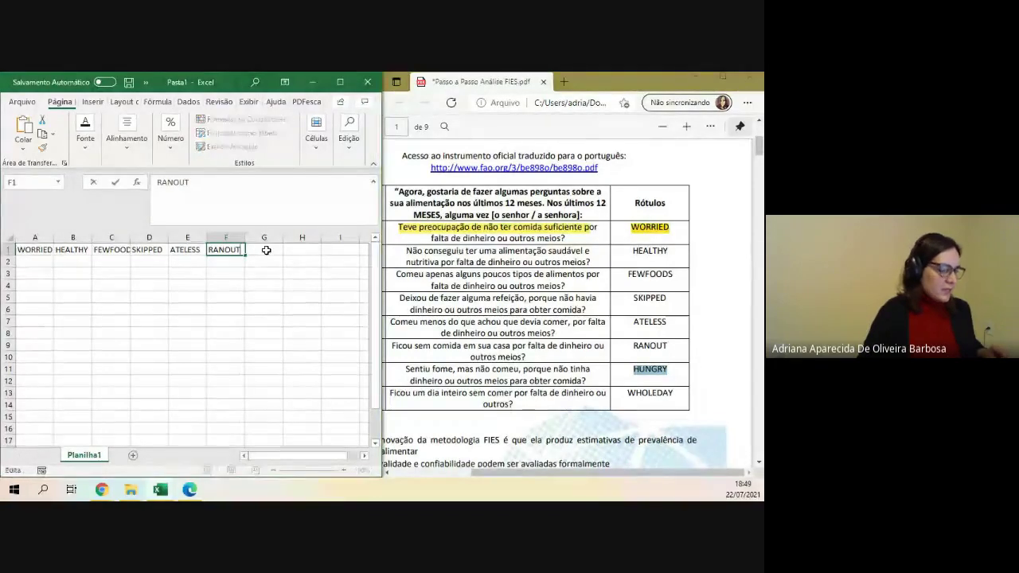
{"action": "left_click", "coordinate": [266, 251]}
{"action": "key", "text": "ctrl+v"}
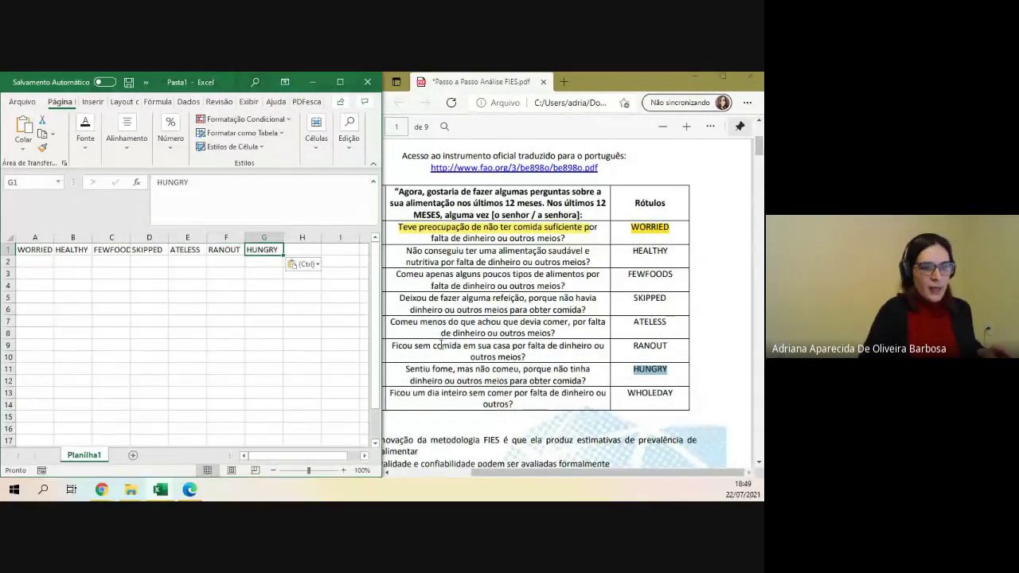
Copy the WHOLEDAY label from the PDF into cell H1 as the last question heading
{"action": "left_click_drag", "start_coordinate": [628, 394], "coordinate": [676, 392]}
{"action": "key", "text": "ctrl+c"}
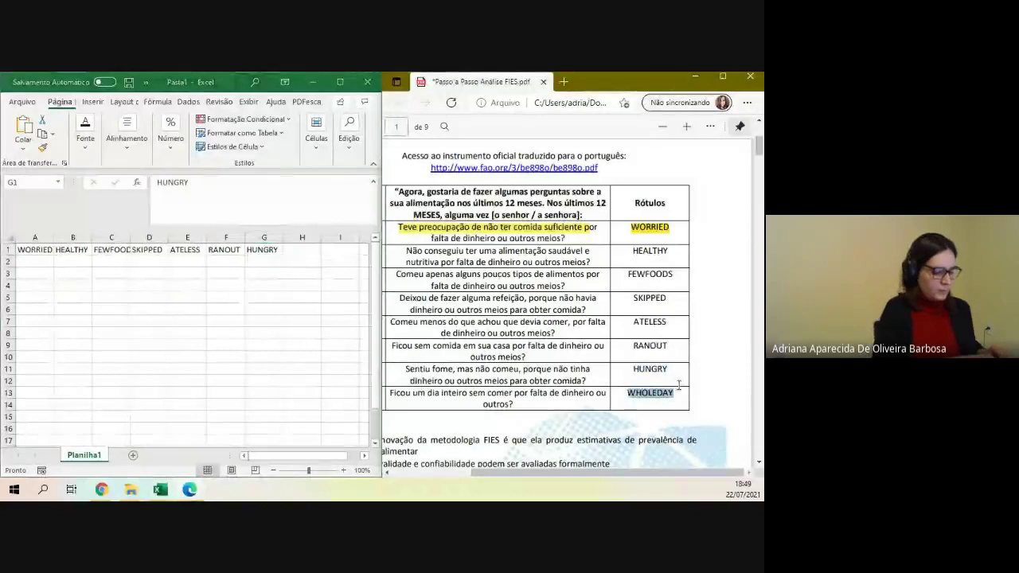
{"action": "left_click", "coordinate": [297, 250]}
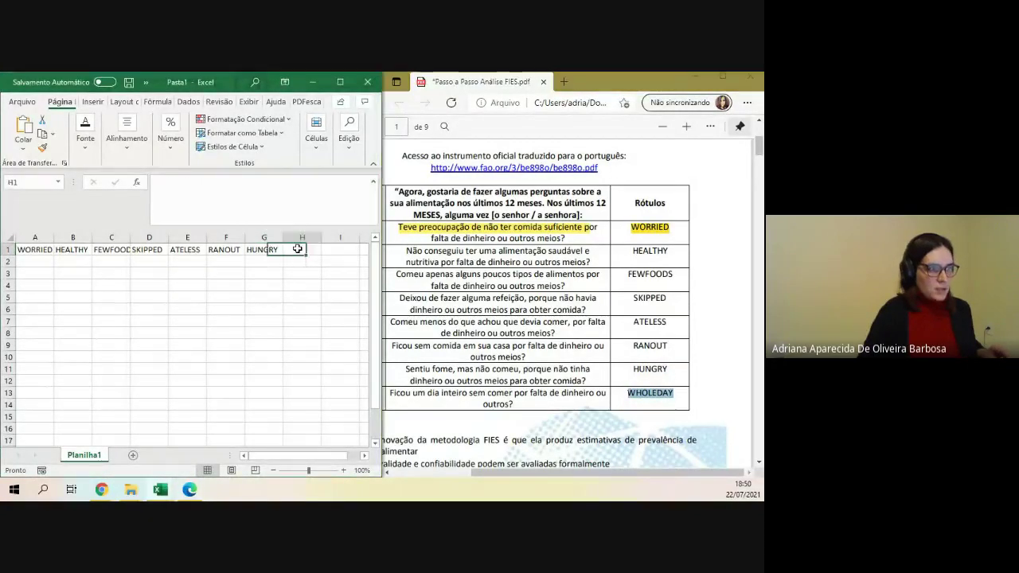
{"action": "key", "text": "ctrl+v"}
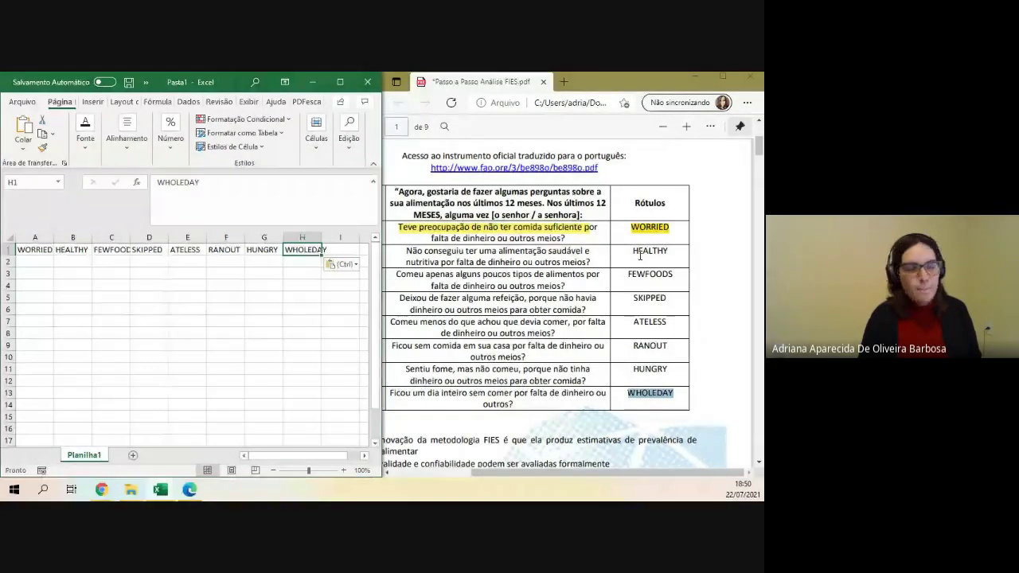
{"action": "left_click", "coordinate": [195, 321]}
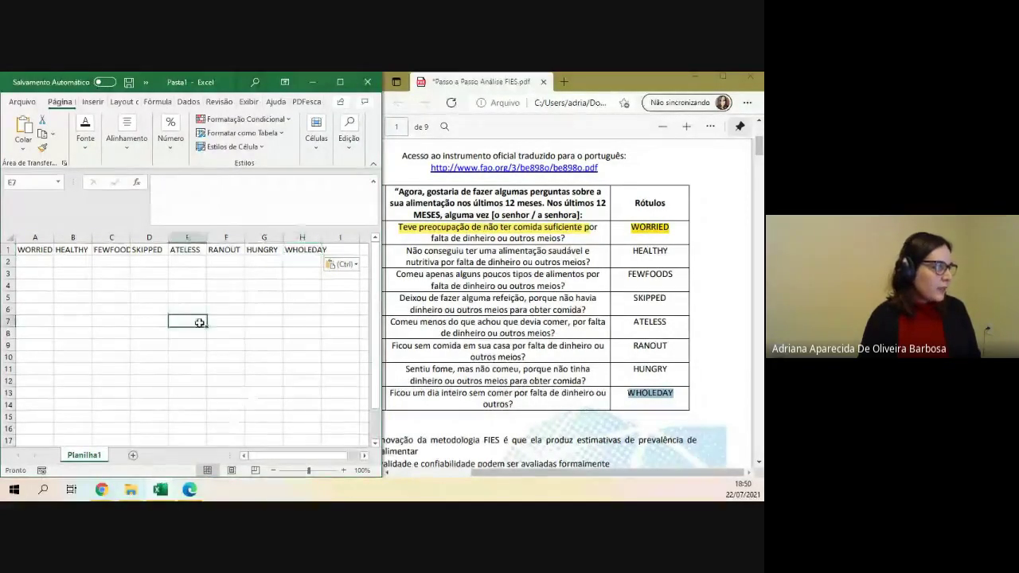
Copy the recoded answers in B2:I31 of Planilha3 in BD Teste 1 into the new workbook, starting at cell A2
{"action": "mouse_move", "coordinate": [160, 489]}
{"action": "left_click", "coordinate": [133, 457]}
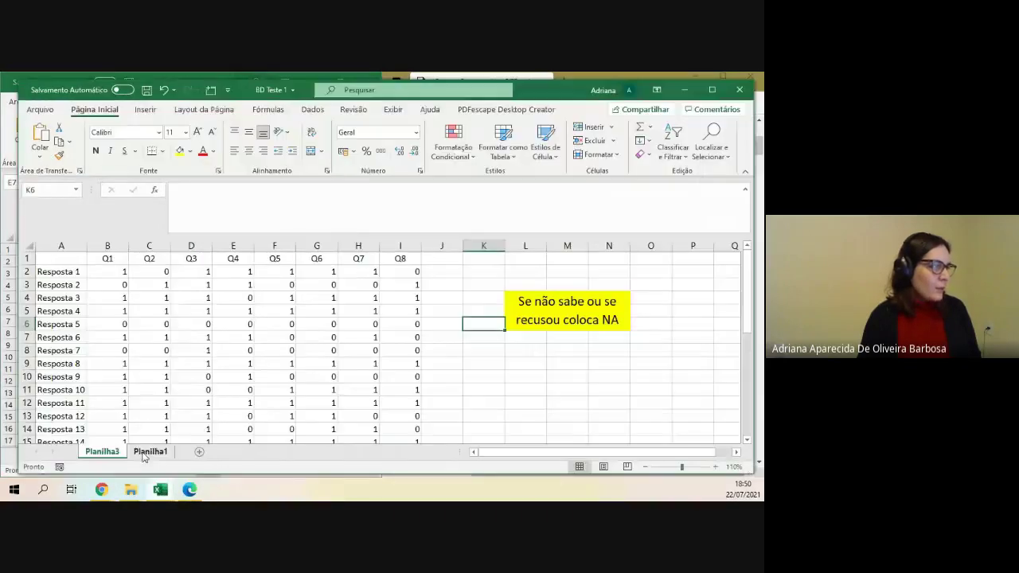
{"action": "left_click_drag", "start_coordinate": [118, 271], "coordinate": [400, 419]}
{"action": "key", "text": "ctrl+c"}
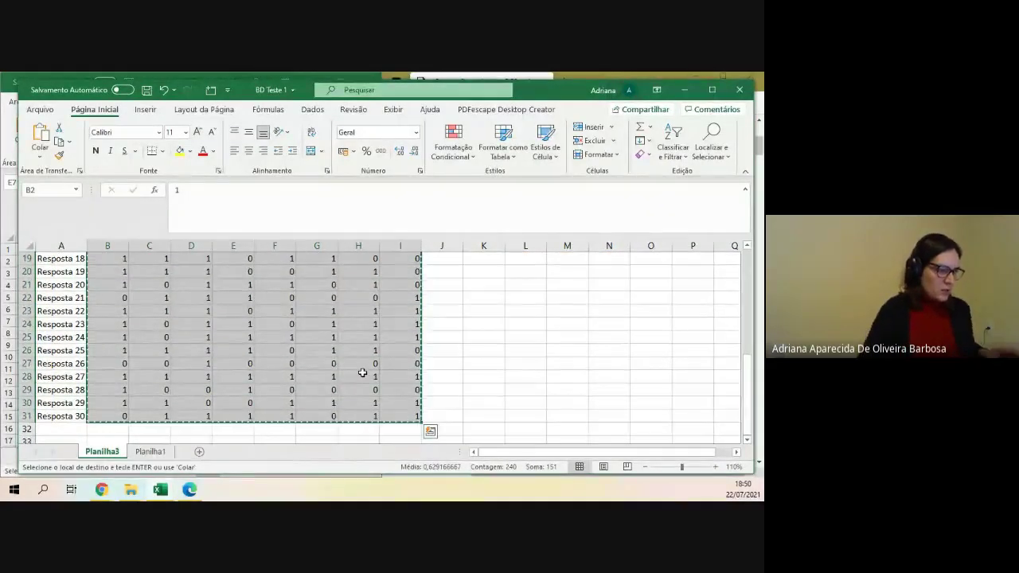
{"action": "left_click", "coordinate": [151, 452]}
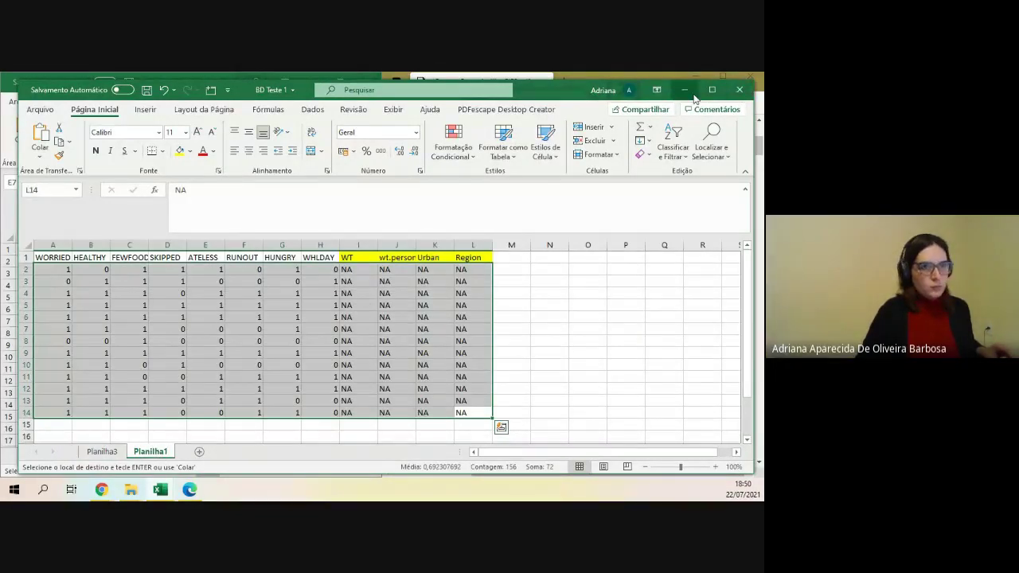
{"action": "left_click", "coordinate": [740, 92]}
{"action": "left_click", "coordinate": [38, 262]}
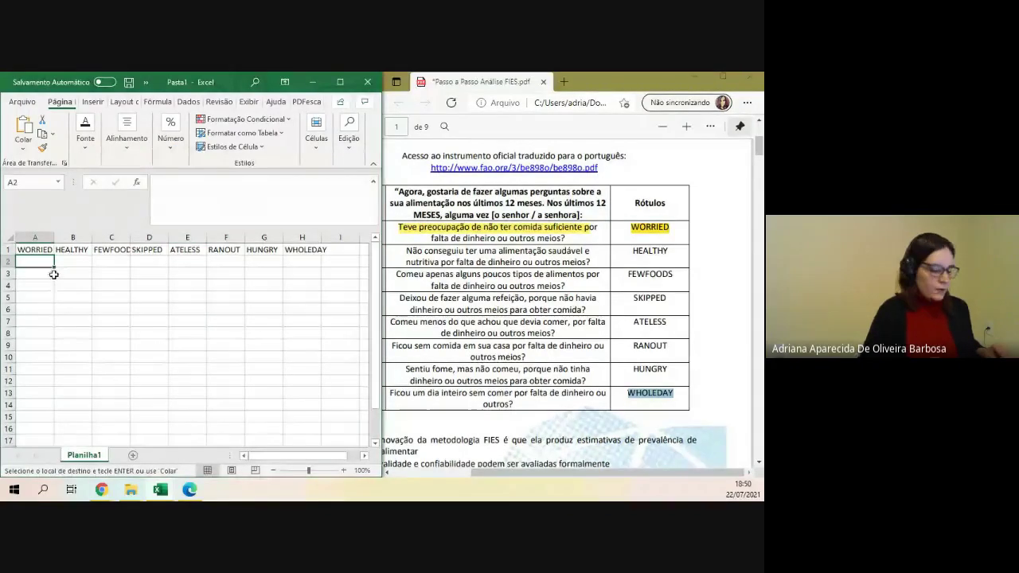
{"action": "key", "text": "ctrl+v"}
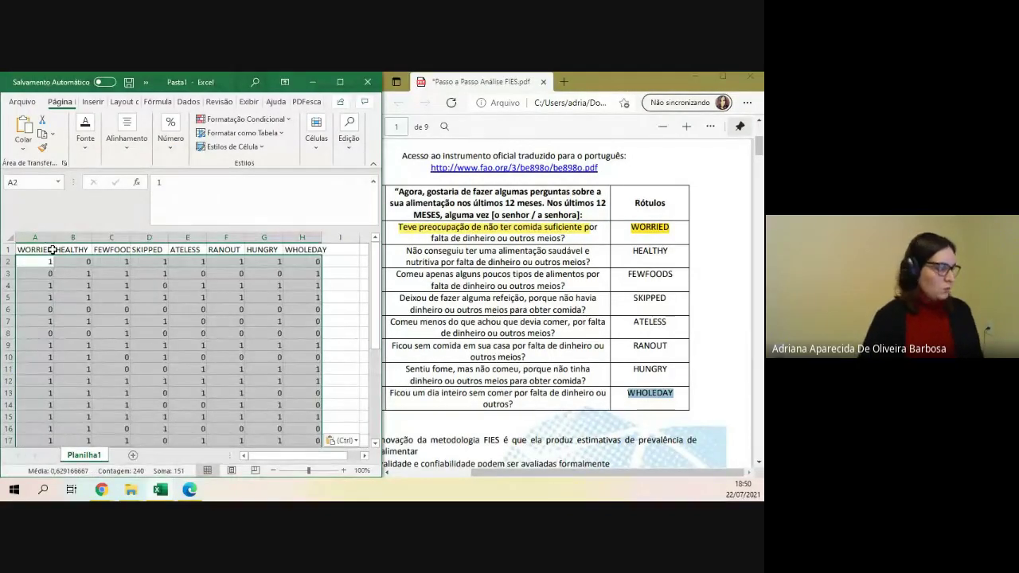
Maximize the new workbook and select the empty columns I to L beside the pasted answers
{"action": "scroll", "coordinate": [196, 304], "scroll_direction": "down", "scroll_amount": 2}
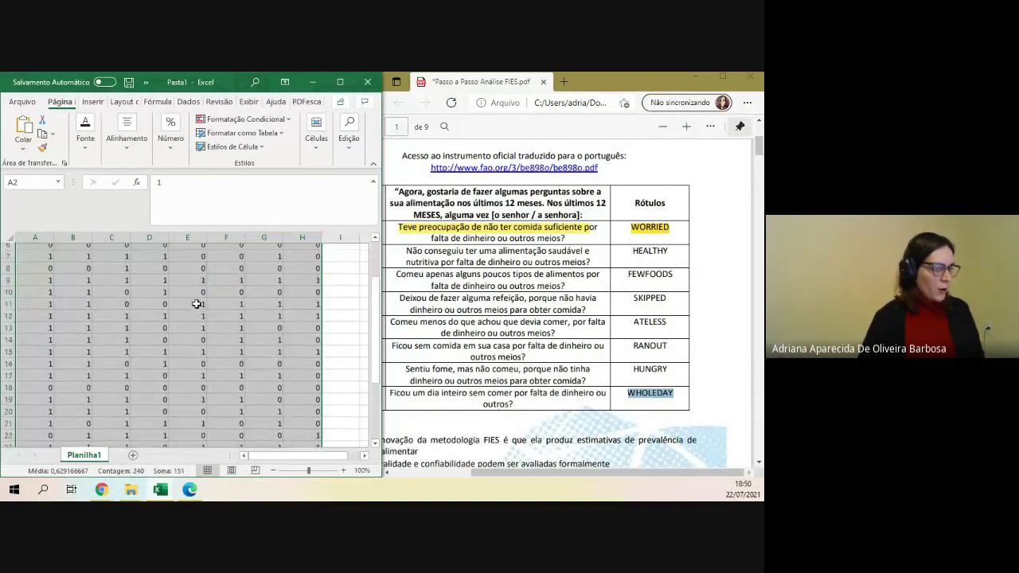
{"action": "left_click", "coordinate": [341, 83]}
{"action": "scroll", "coordinate": [343, 309], "scroll_direction": "up", "scroll_amount": 2}
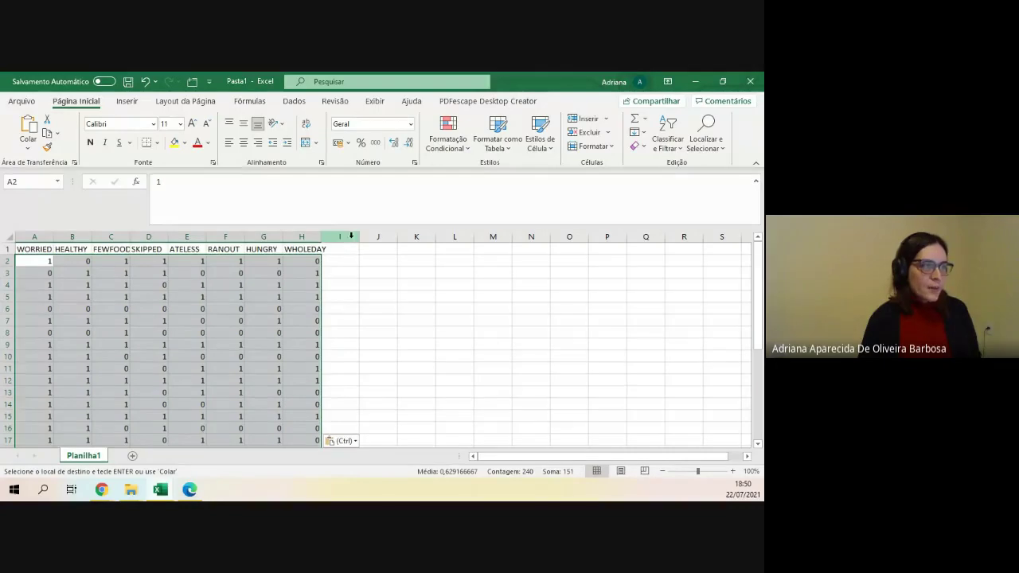
{"action": "left_click_drag", "start_coordinate": [353, 236], "coordinate": [427, 261]}
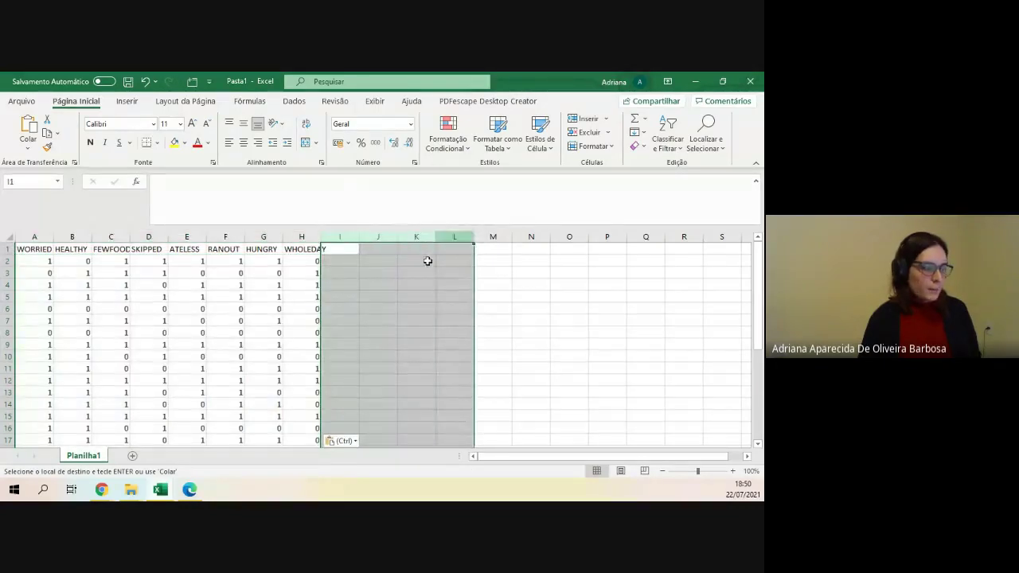
Switch to the PDF at full width and examine the example spreadsheet under 1º PASSO on page 3
{"action": "left_click", "coordinate": [196, 488]}
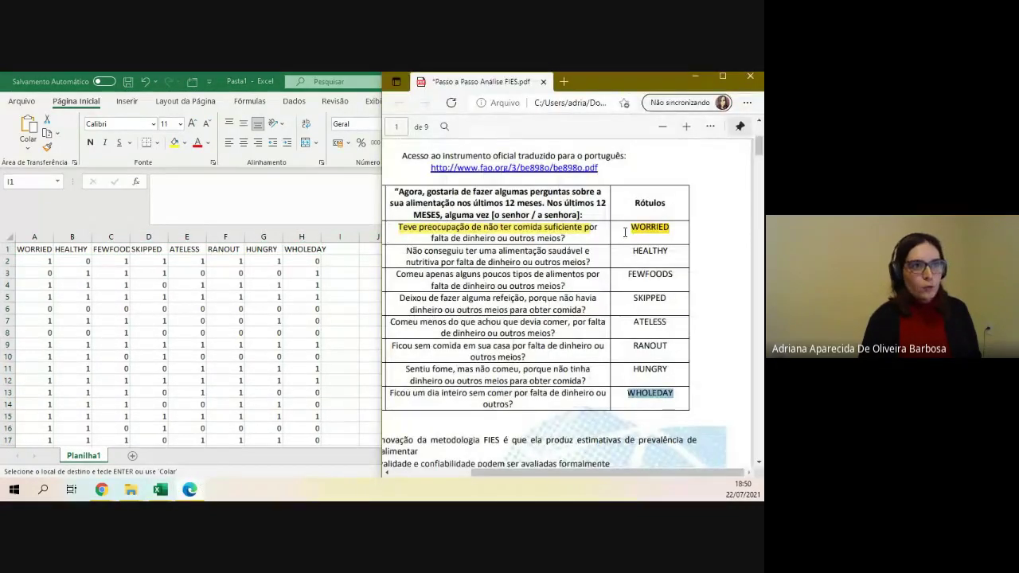
{"action": "left_click_drag", "start_coordinate": [627, 86], "coordinate": [590, 73]}
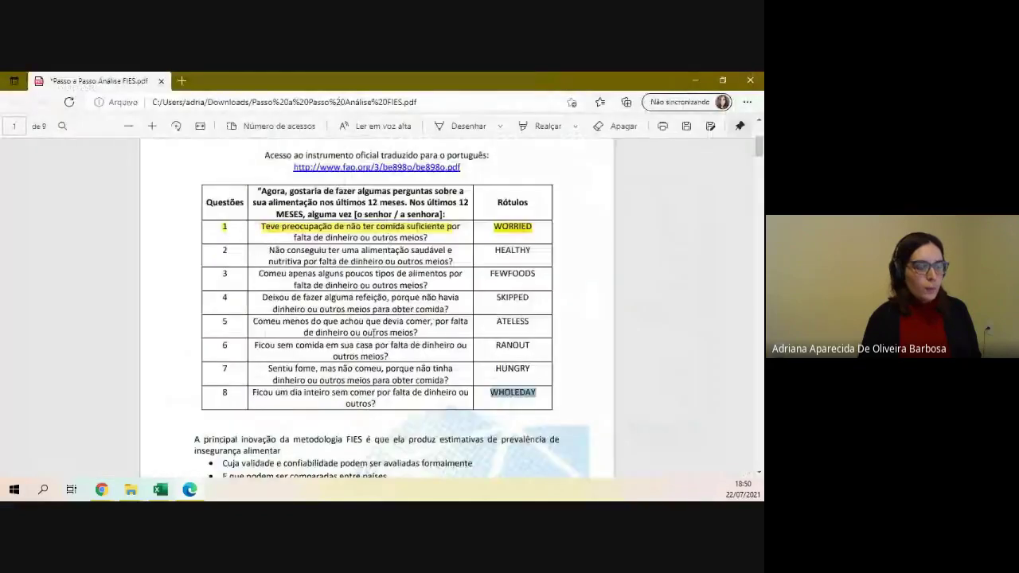
{"action": "scroll", "coordinate": [424, 289], "scroll_direction": "down", "scroll_amount": 15}
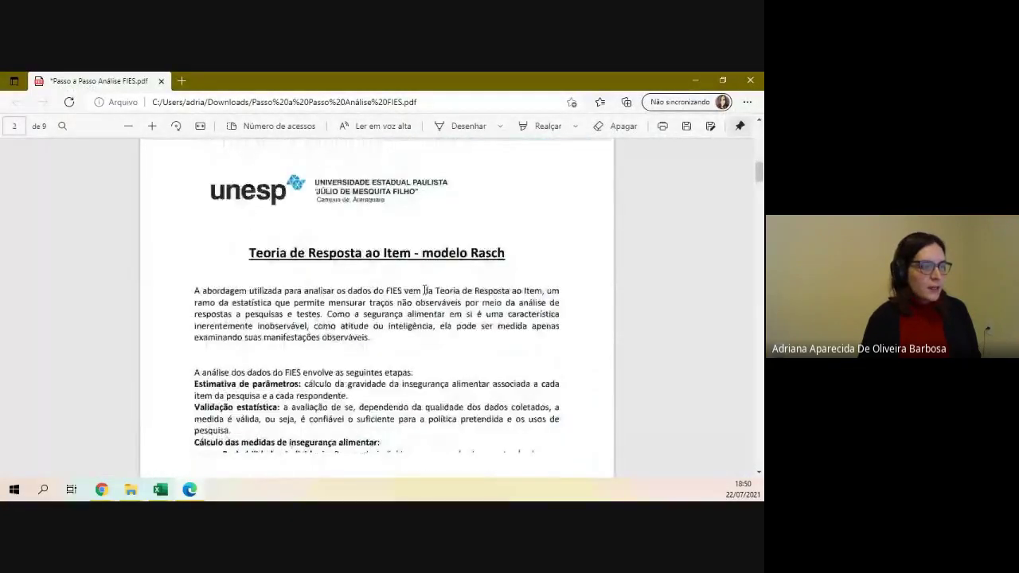
{"action": "scroll", "coordinate": [424, 284], "scroll_direction": "up", "scroll_amount": 10}
{"action": "scroll", "coordinate": [426, 293], "scroll_direction": "down", "scroll_amount": 15}
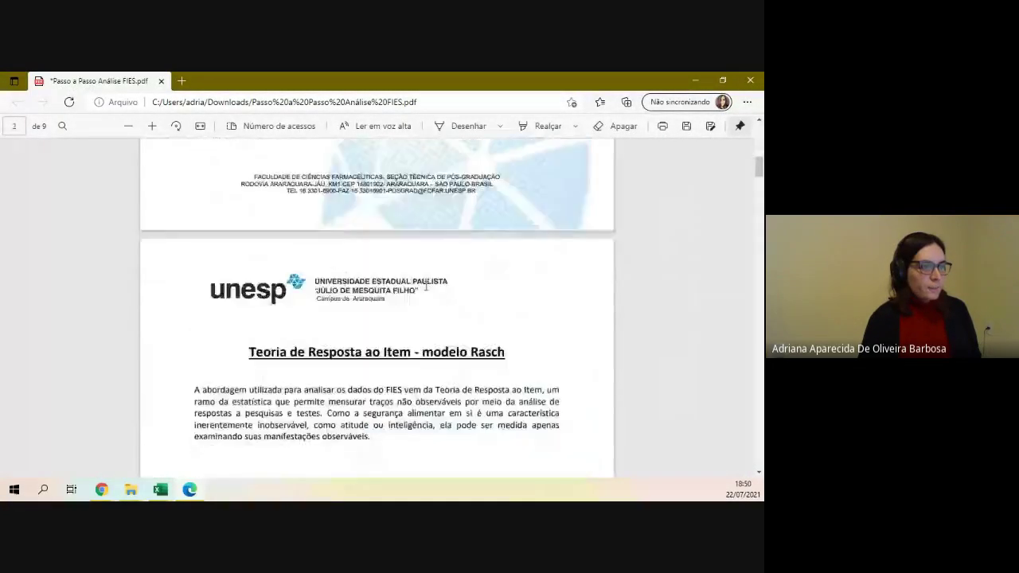
{"action": "scroll", "coordinate": [428, 298], "scroll_direction": "up", "scroll_amount": 2}
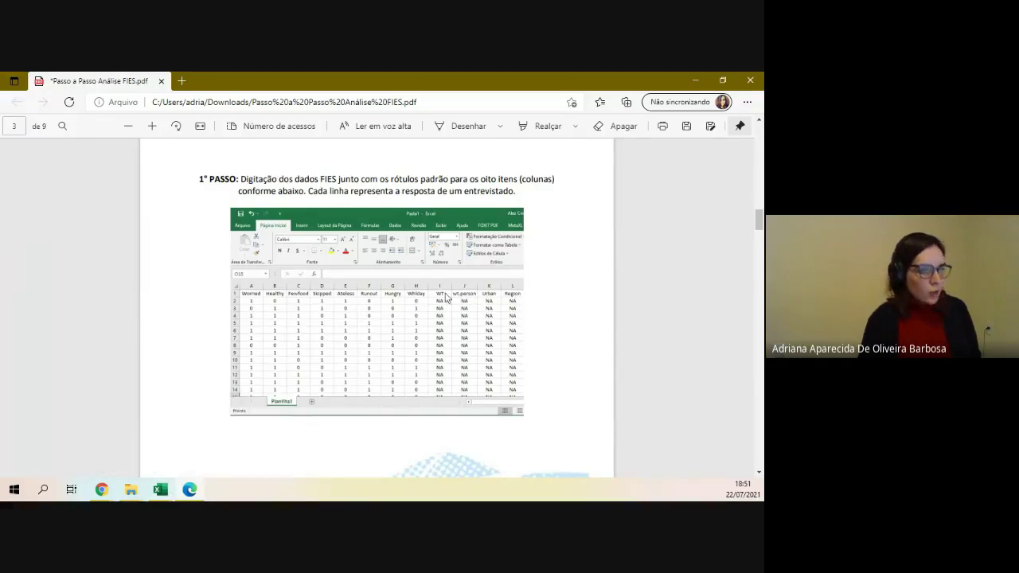
Copy the WT, wt.person, Urban and Region columns with their NA values (I1:L14) from BD Teste 1 into the new workbook at cell I1
{"action": "mouse_move", "coordinate": [159, 492]}
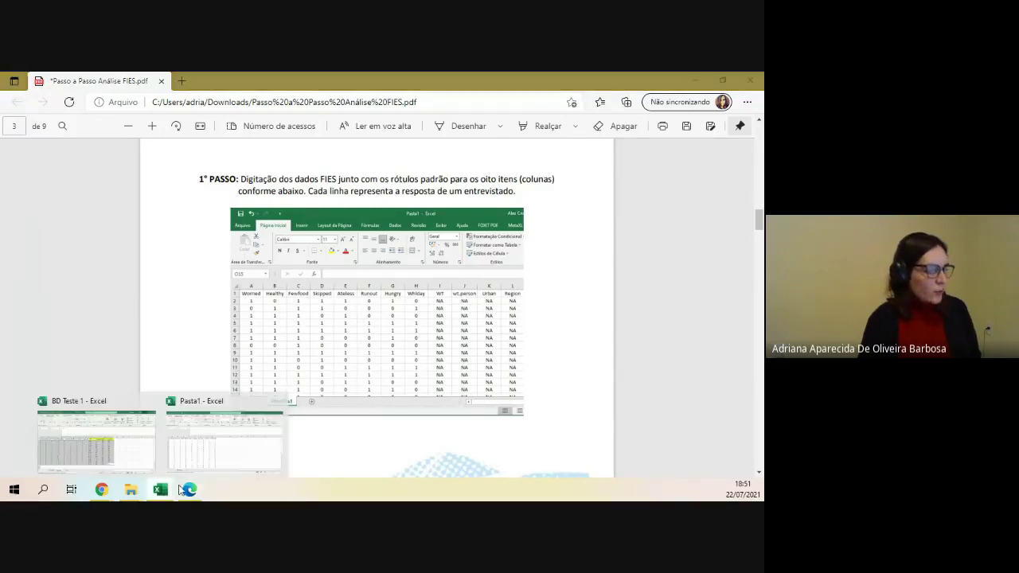
{"action": "left_click", "coordinate": [112, 446]}
{"action": "left_click_drag", "start_coordinate": [352, 258], "coordinate": [476, 410]}
{"action": "key", "text": "ctrl+c"}
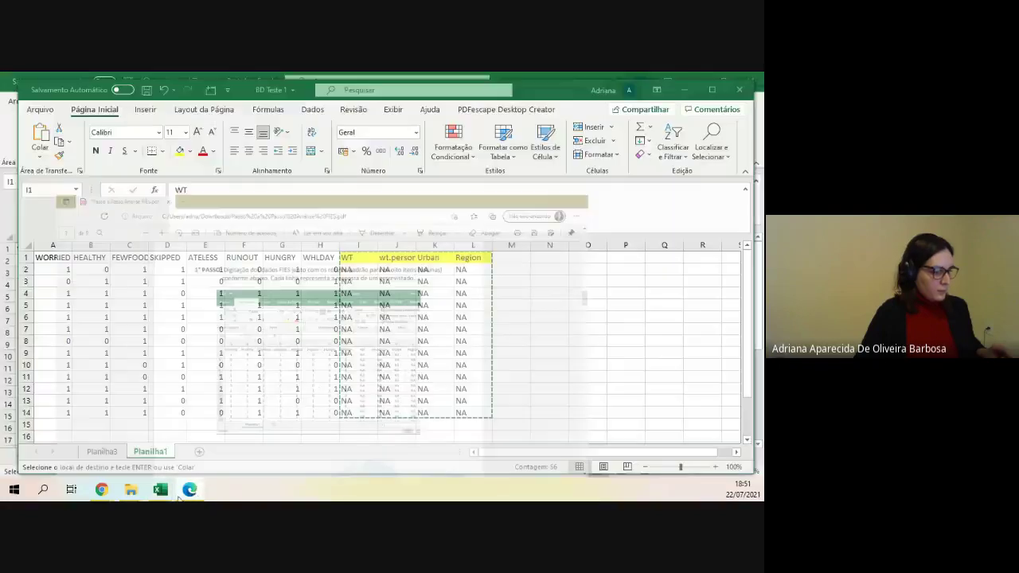
{"action": "mouse_move", "coordinate": [161, 489]}
{"action": "left_click", "coordinate": [245, 431]}
{"action": "left_click", "coordinate": [339, 249]}
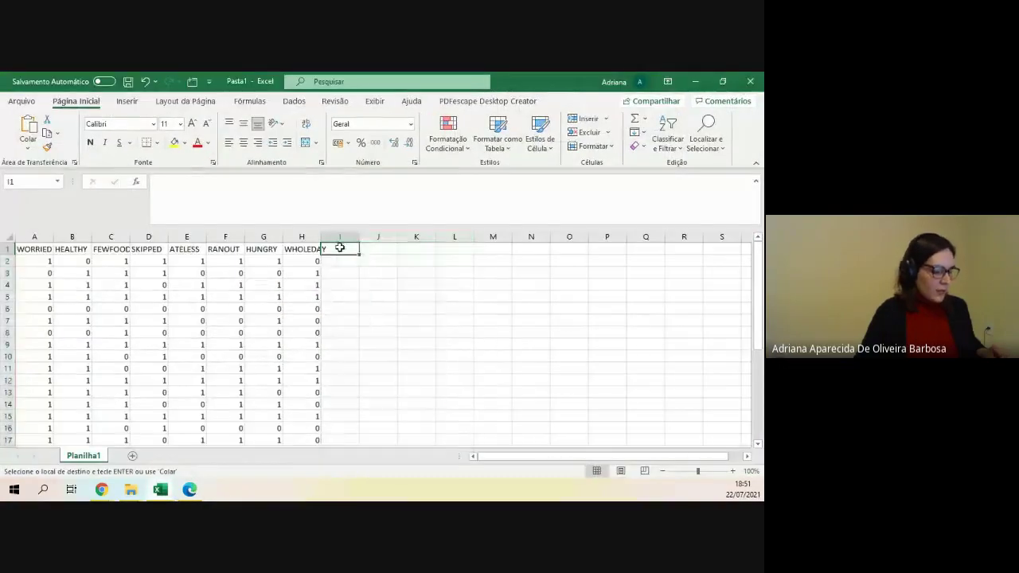
{"action": "key", "text": "ctrl+v"}
{"action": "left_click", "coordinate": [483, 390]}
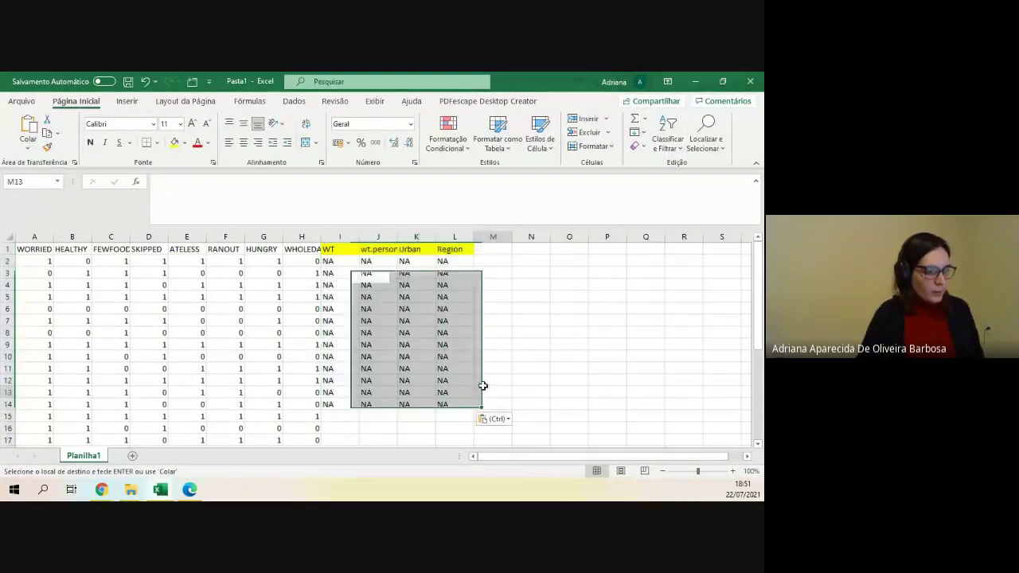
Fill the NA values of I14:L14 down to row 31 in the WT, wt.person, Urban and Region columns
{"action": "left_click_drag", "start_coordinate": [352, 406], "coordinate": [457, 402]}
{"action": "scroll", "coordinate": [482, 364], "scroll_direction": "down", "scroll_amount": 2}
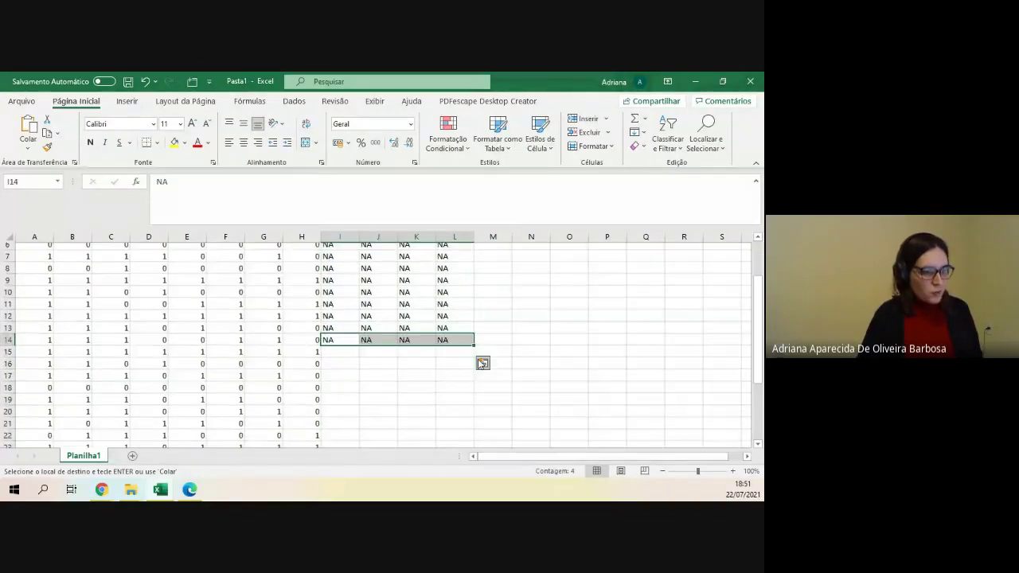
{"action": "double_click", "coordinate": [475, 339]}
{"action": "scroll", "coordinate": [475, 343], "scroll_direction": "down", "scroll_amount": 5}
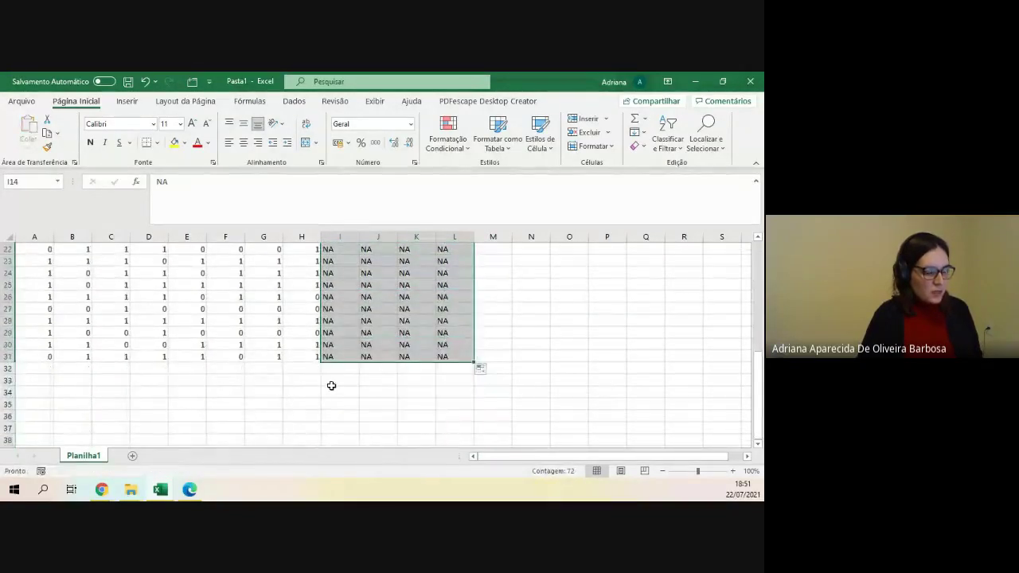
{"action": "scroll", "coordinate": [398, 389], "scroll_direction": "up", "scroll_amount": 7}
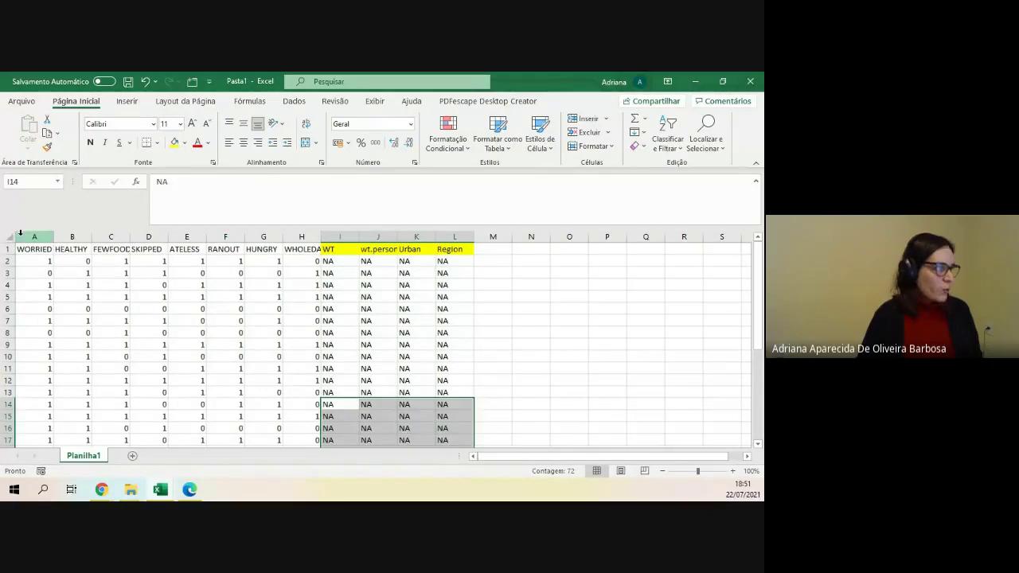
Examine the answer columns A to H and the NA columns I to L down to the last response
{"action": "left_click_drag", "start_coordinate": [34, 236], "coordinate": [303, 230]}
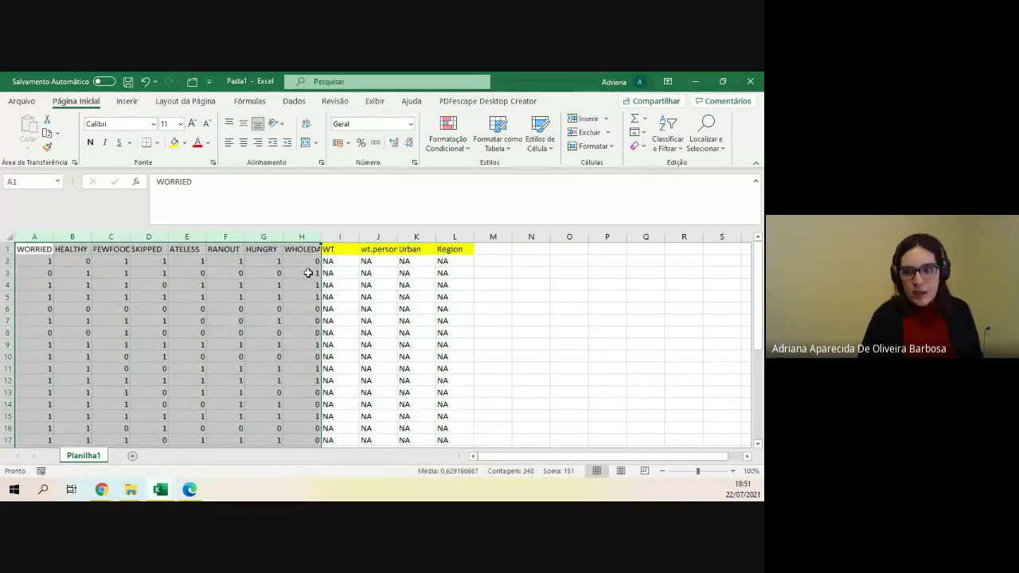
{"action": "left_click_drag", "start_coordinate": [342, 234], "coordinate": [455, 235]}
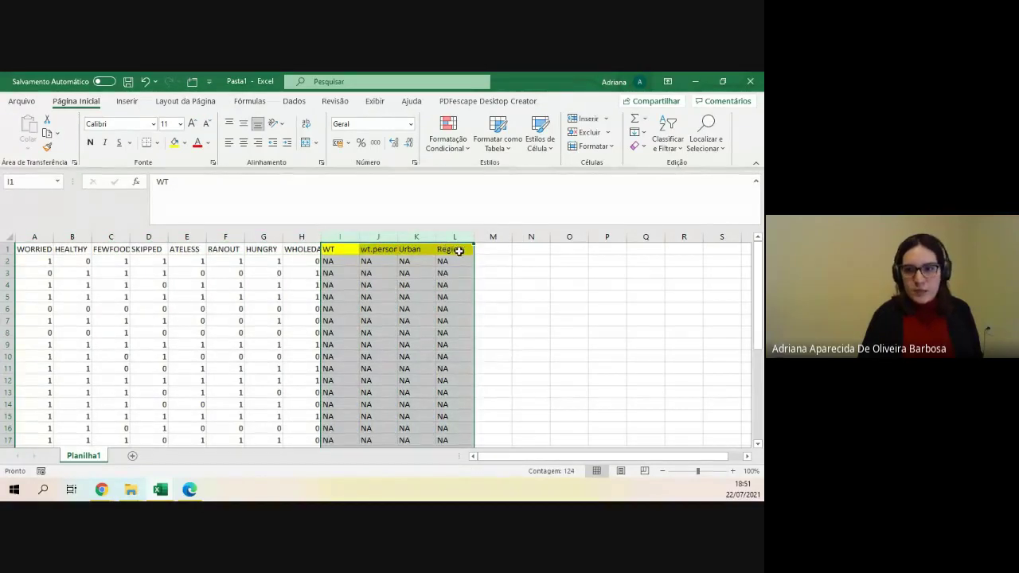
{"action": "left_click", "coordinate": [368, 273]}
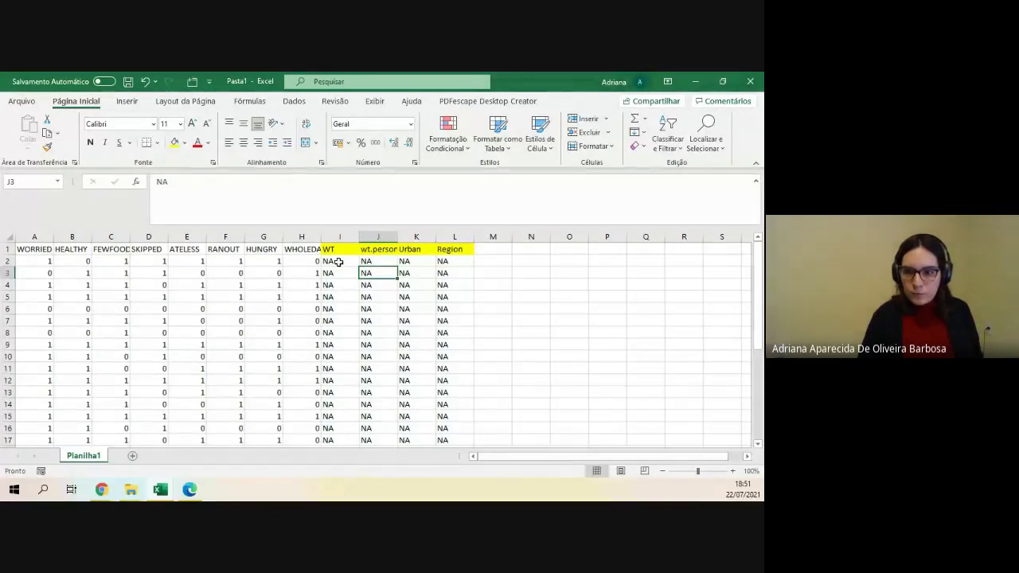
{"action": "left_click_drag", "start_coordinate": [341, 263], "coordinate": [465, 262]}
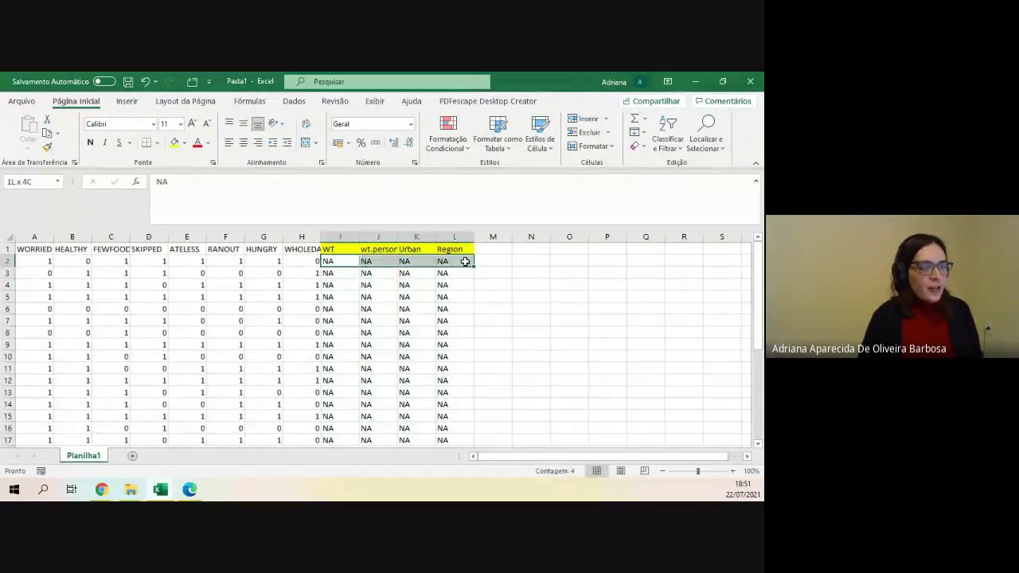
{"action": "left_click", "coordinate": [339, 275]}
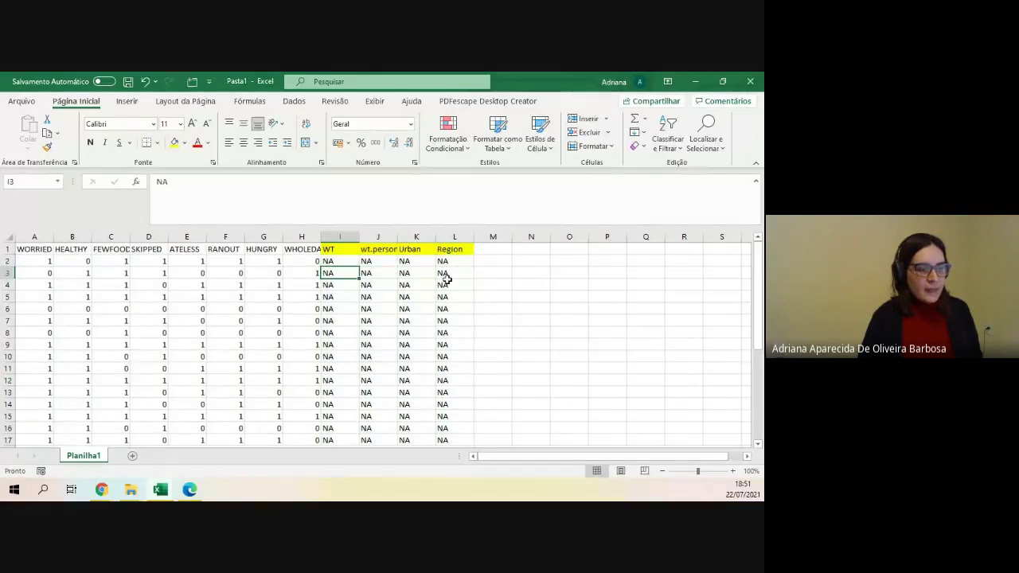
{"action": "scroll", "coordinate": [445, 283], "scroll_direction": "down", "scroll_amount": 8}
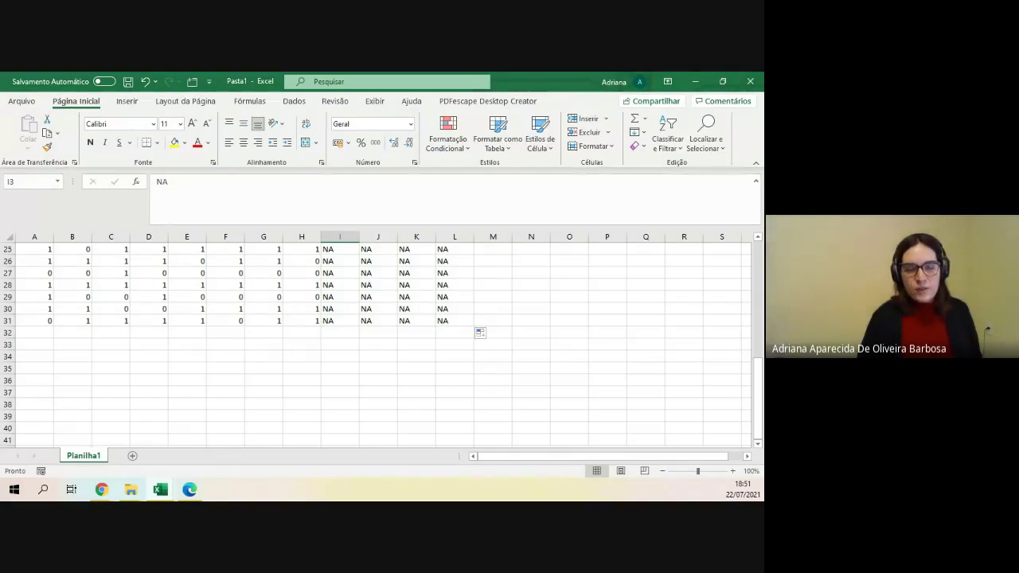
{"action": "scroll", "coordinate": [581, 339], "scroll_direction": "up", "scroll_amount": 4}
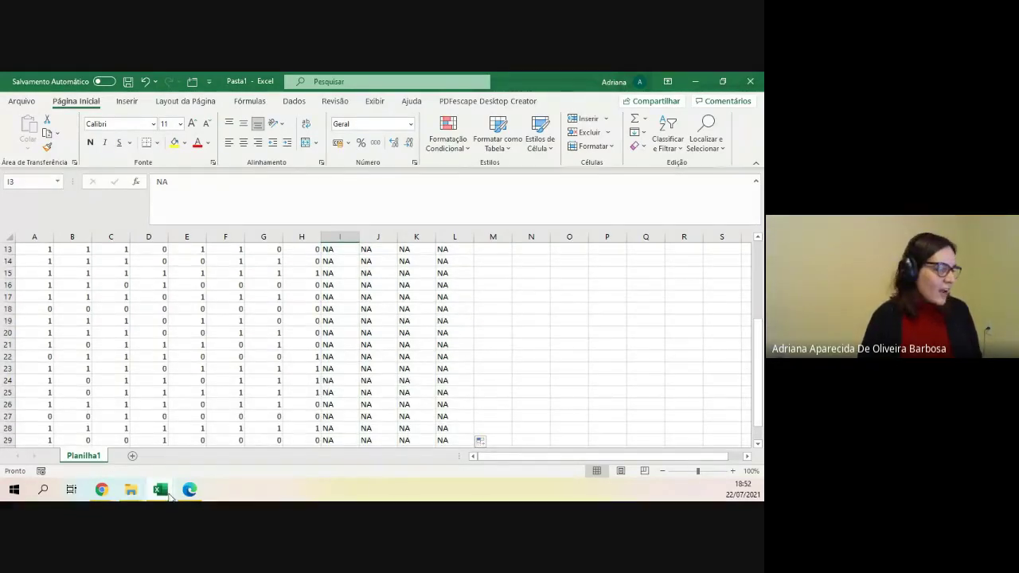
Review the Q1 to Q8 answers in Planilha3 of BD Teste 1 and return to the new workbook
{"action": "mouse_move", "coordinate": [170, 496]}
{"action": "left_click", "coordinate": [102, 450]}
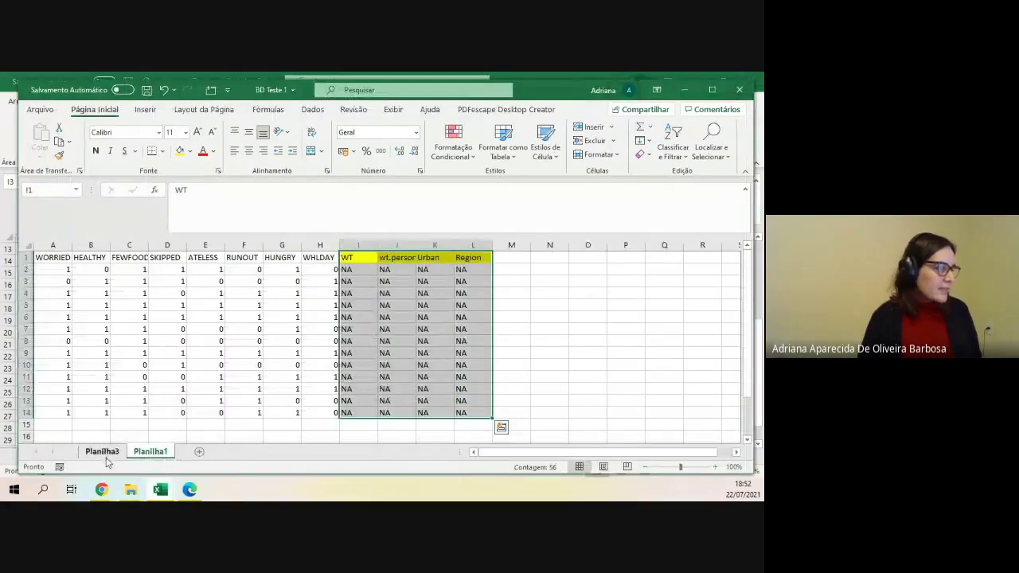
{"action": "left_click", "coordinate": [102, 452]}
{"action": "scroll", "coordinate": [141, 318], "scroll_direction": "up", "scroll_amount": 6}
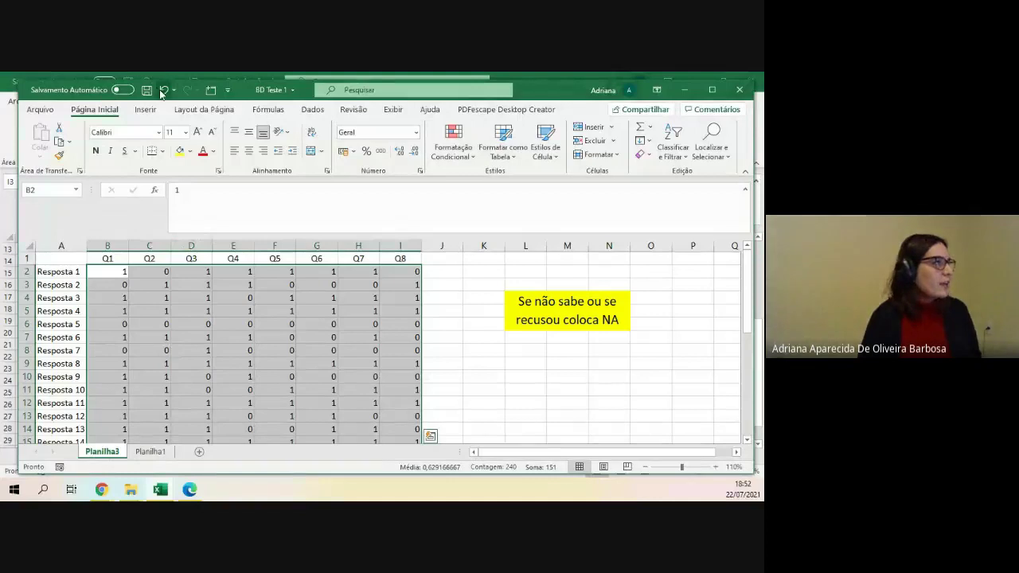
{"action": "left_click", "coordinate": [688, 92]}
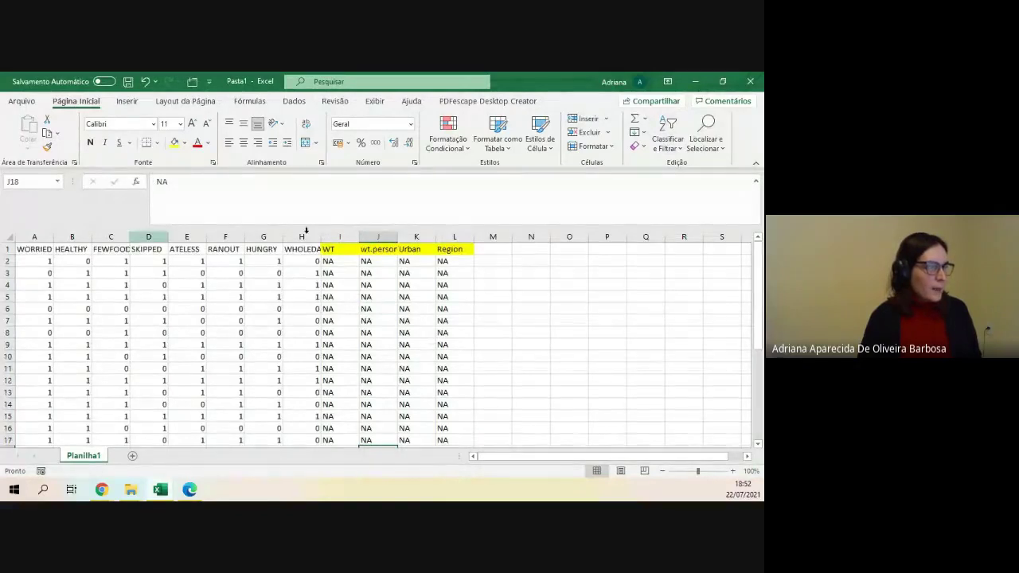
Remove the yellow fill from header cells H1:M1 and select the finished data columns
{"action": "left_click_drag", "start_coordinate": [487, 248], "coordinate": [301, 248]}
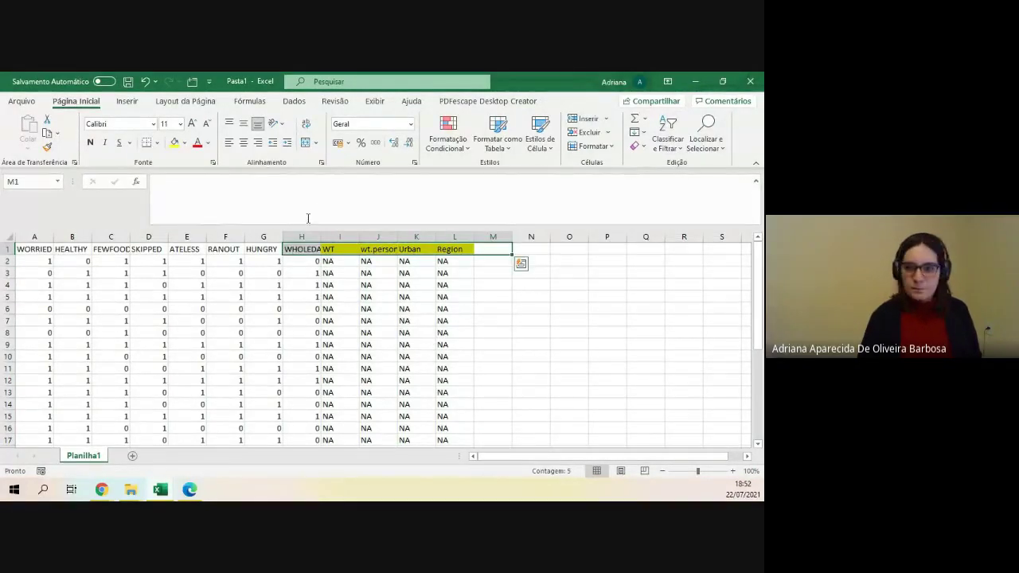
{"action": "left_click", "coordinate": [182, 144]}
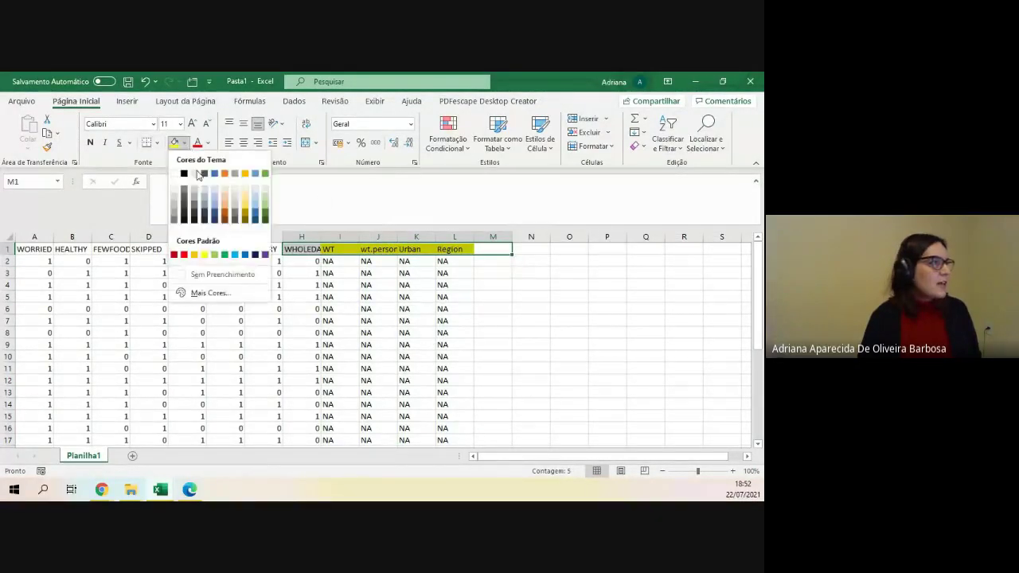
{"action": "left_click", "coordinate": [199, 275]}
{"action": "left_click", "coordinate": [529, 319]}
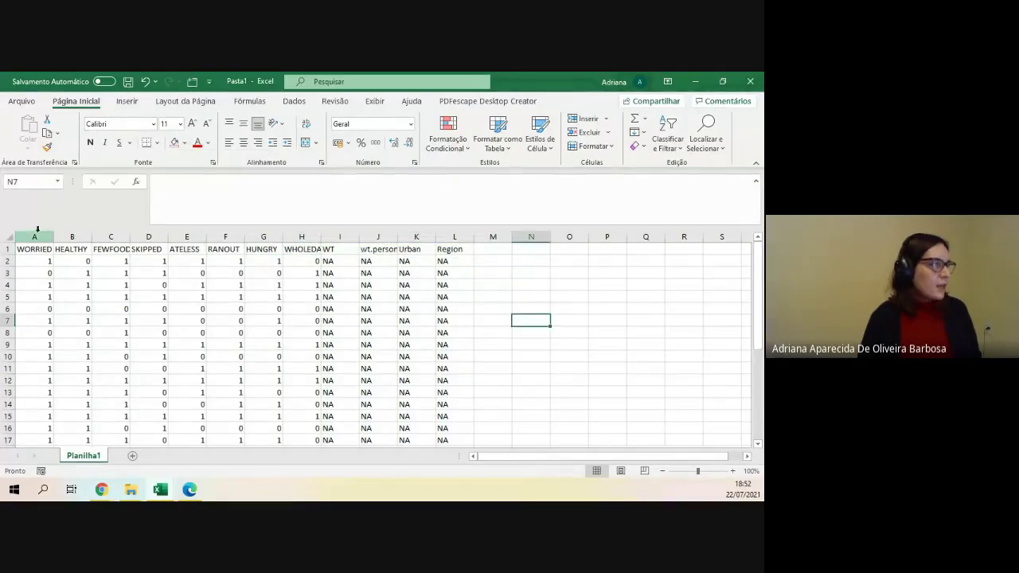
{"action": "left_click_drag", "start_coordinate": [34, 236], "coordinate": [455, 236]}
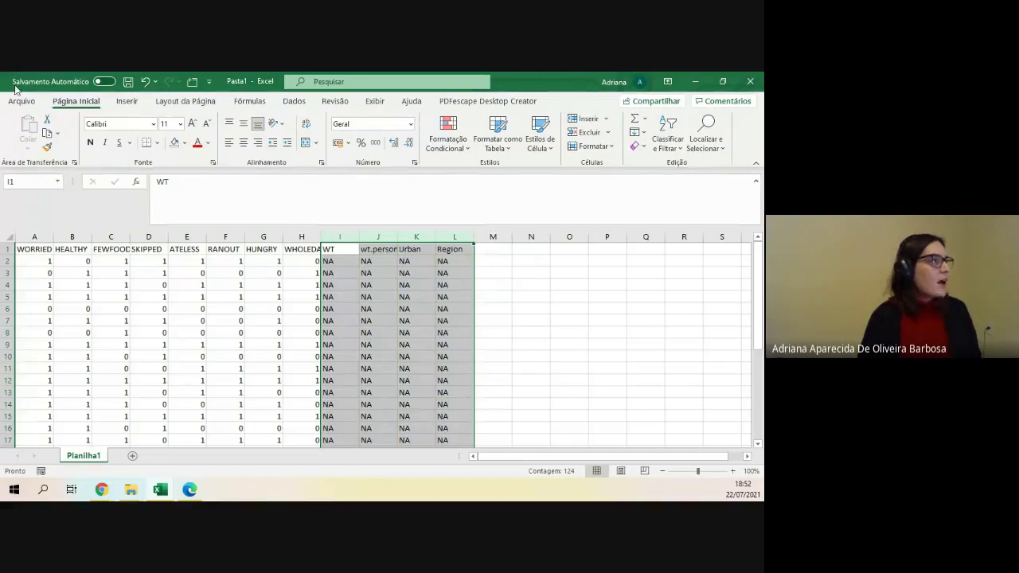
Restore the workbook window to a smaller size and start saving the file in the CURSO SAN folder
{"action": "double_click", "coordinate": [512, 86]}
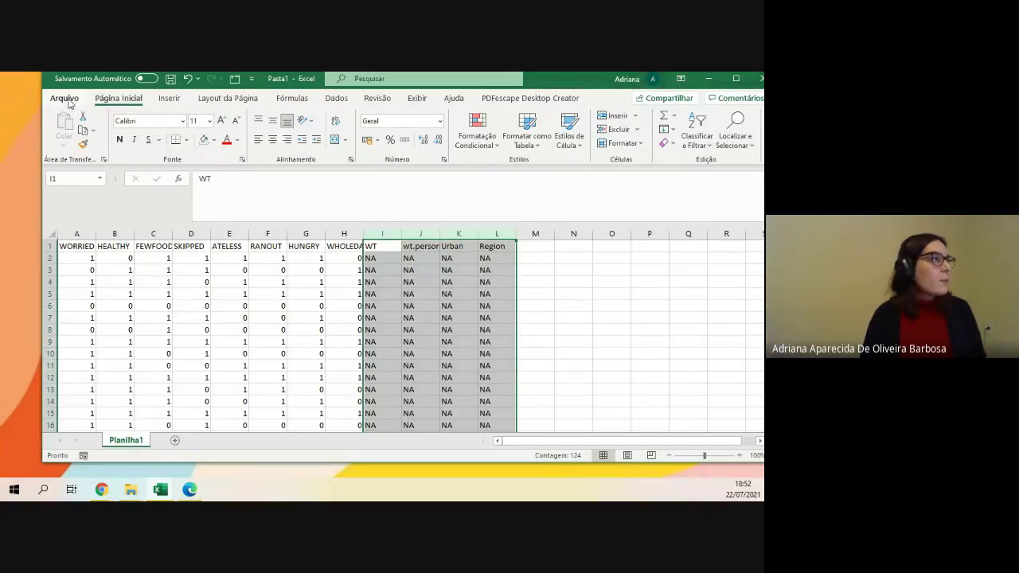
{"action": "left_click", "coordinate": [70, 101]}
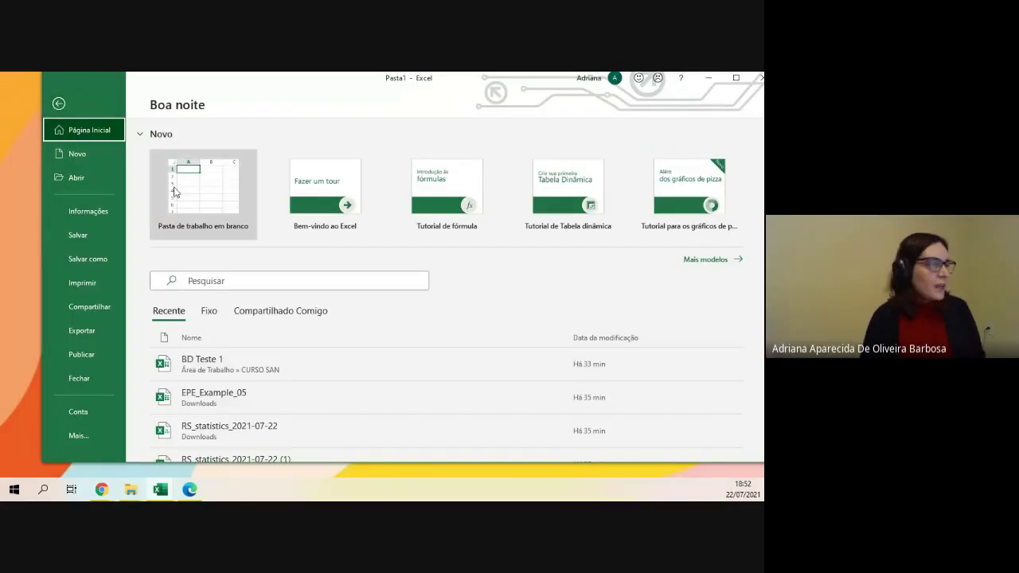
{"action": "left_click", "coordinate": [60, 105]}
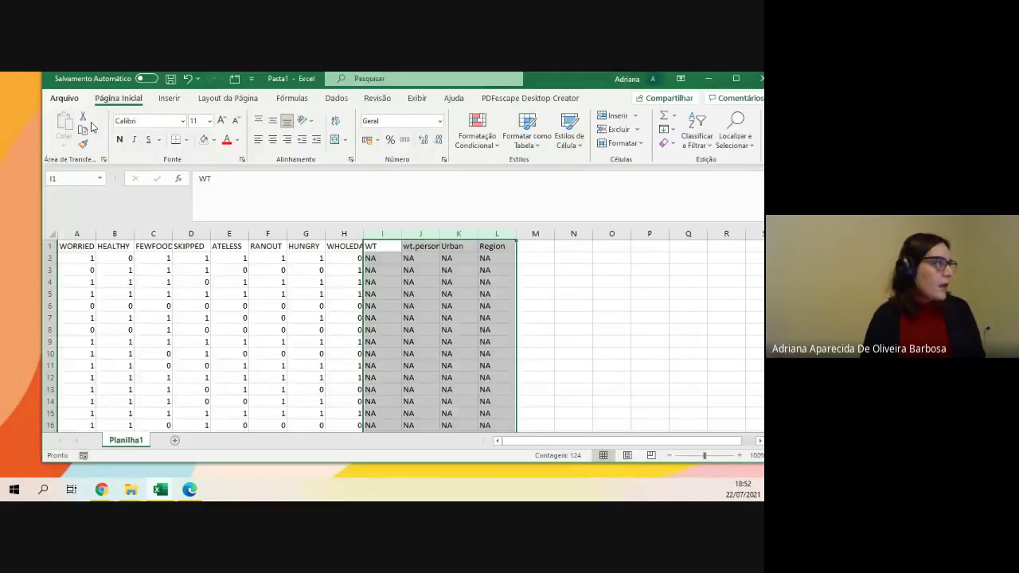
{"action": "left_click", "coordinate": [65, 98]}
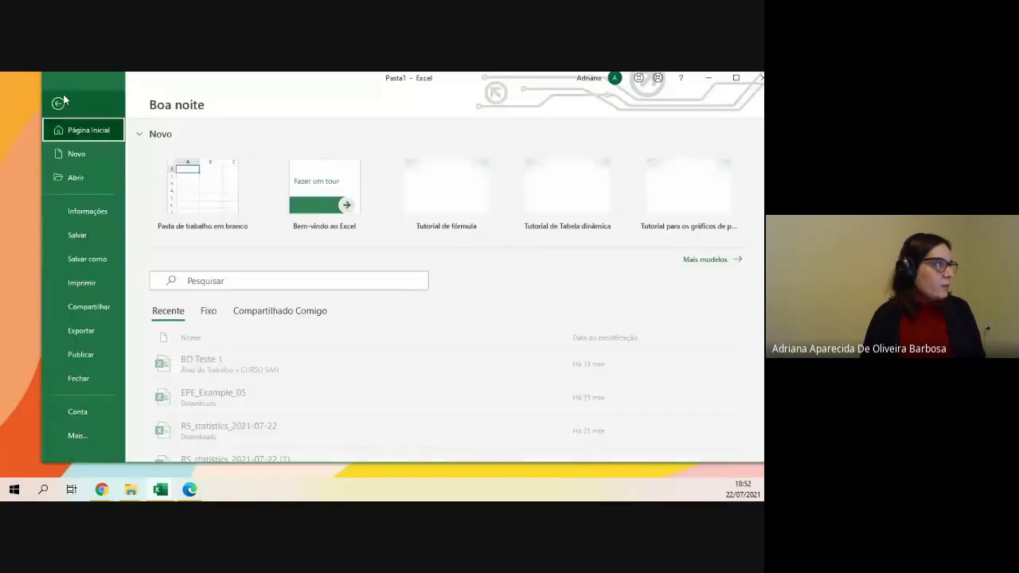
{"action": "left_click", "coordinate": [101, 262]}
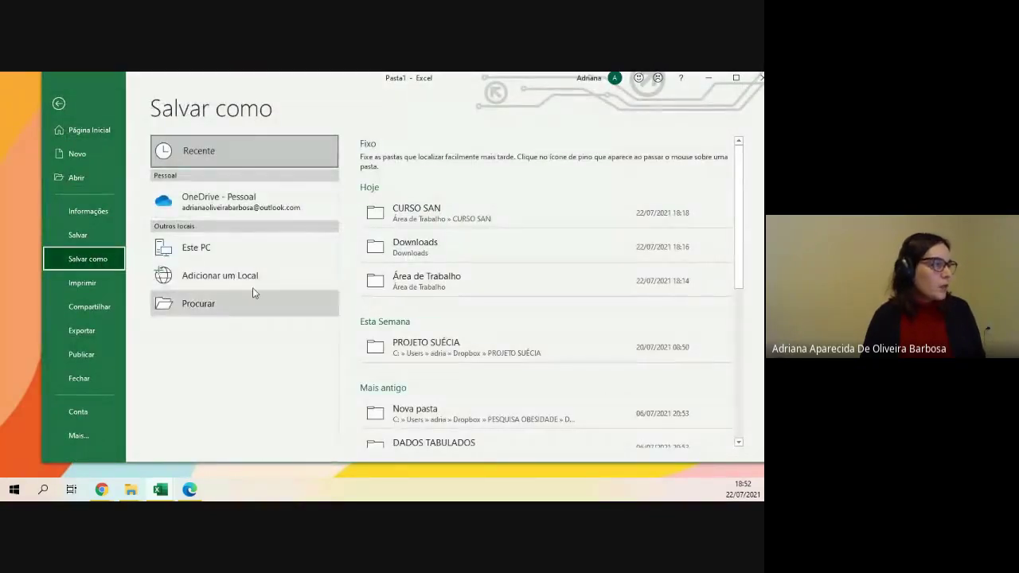
{"action": "left_click", "coordinate": [245, 315]}
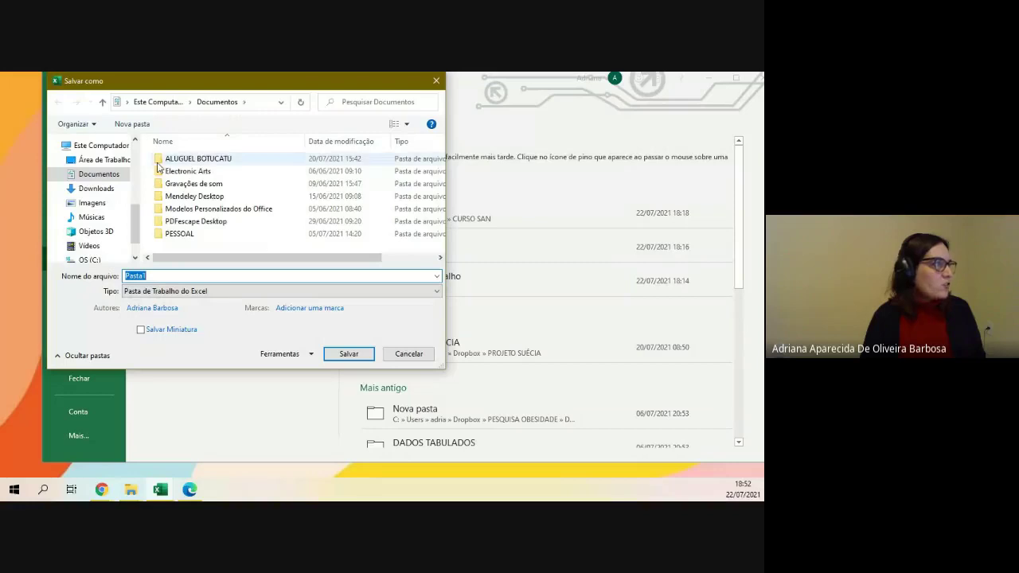
{"action": "scroll", "coordinate": [106, 204], "scroll_direction": "up", "scroll_amount": 5}
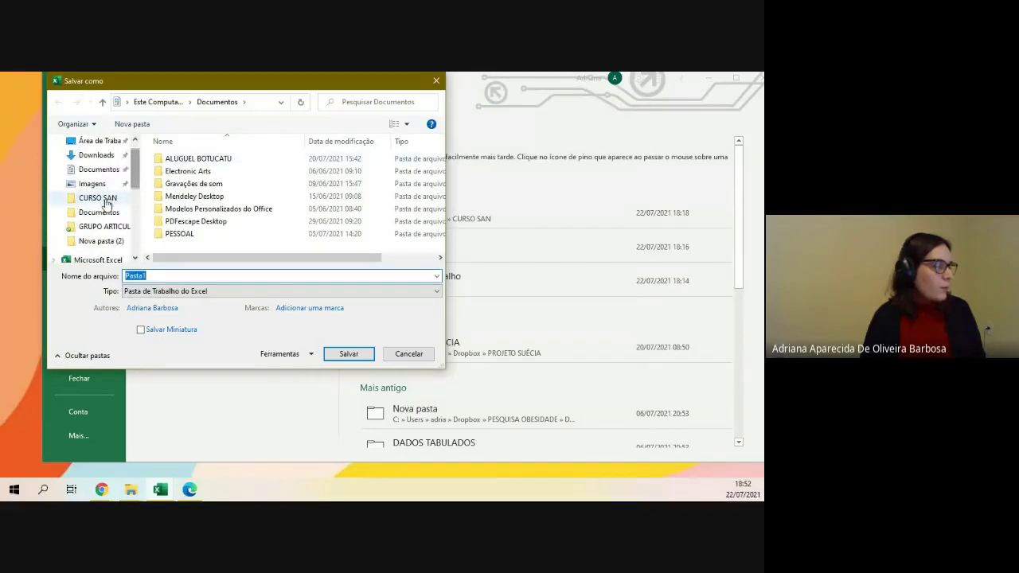
{"action": "left_click", "coordinate": [105, 199]}
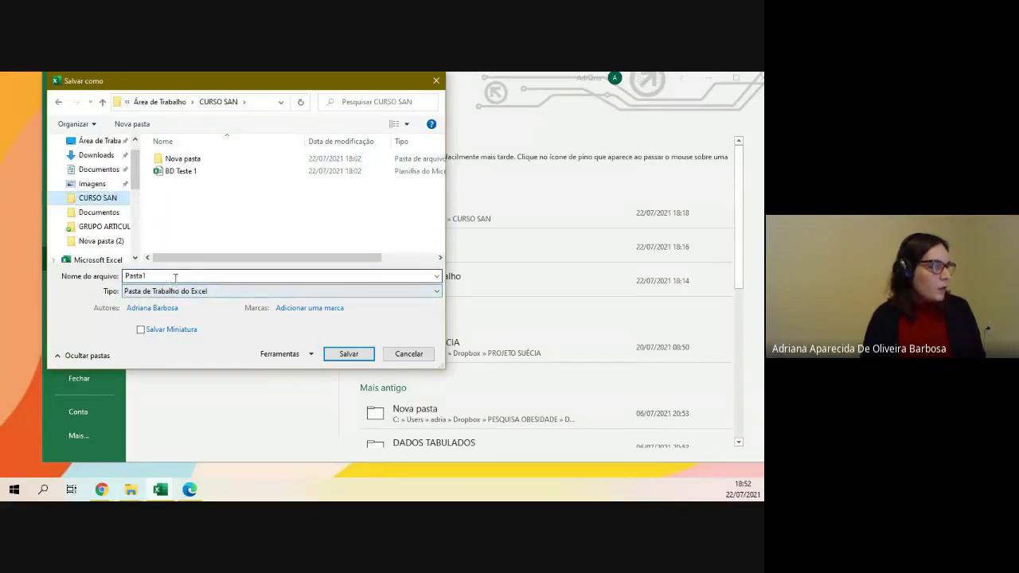
Name the file Teste 2 and save it as CSV UTF-8 (Delimitado por vírgulas)
{"action": "double_click", "coordinate": [216, 274]}
{"action": "type", "text": "t"}
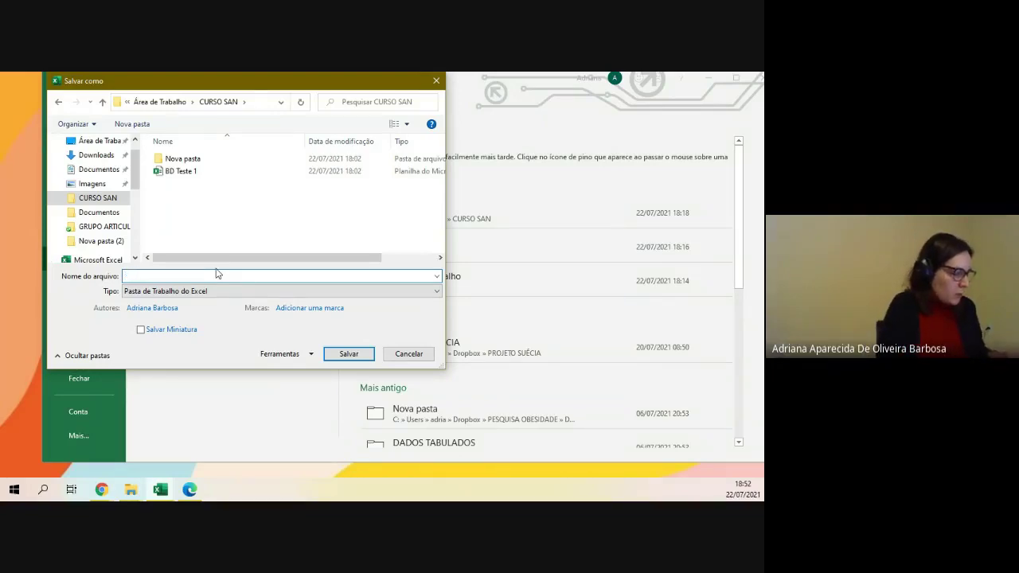
{"action": "type", "text": "este 2"}
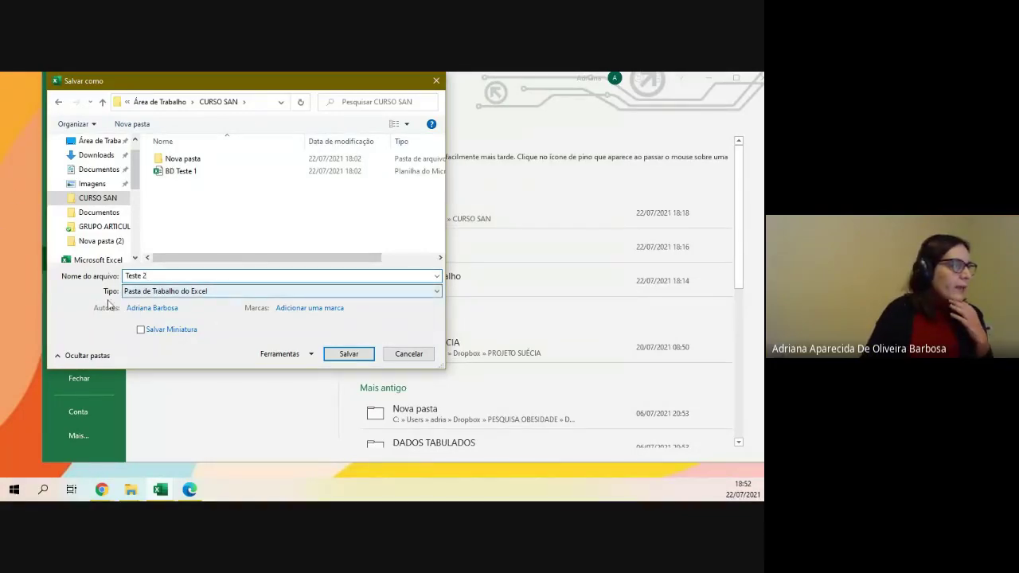
{"action": "left_click", "coordinate": [145, 294]}
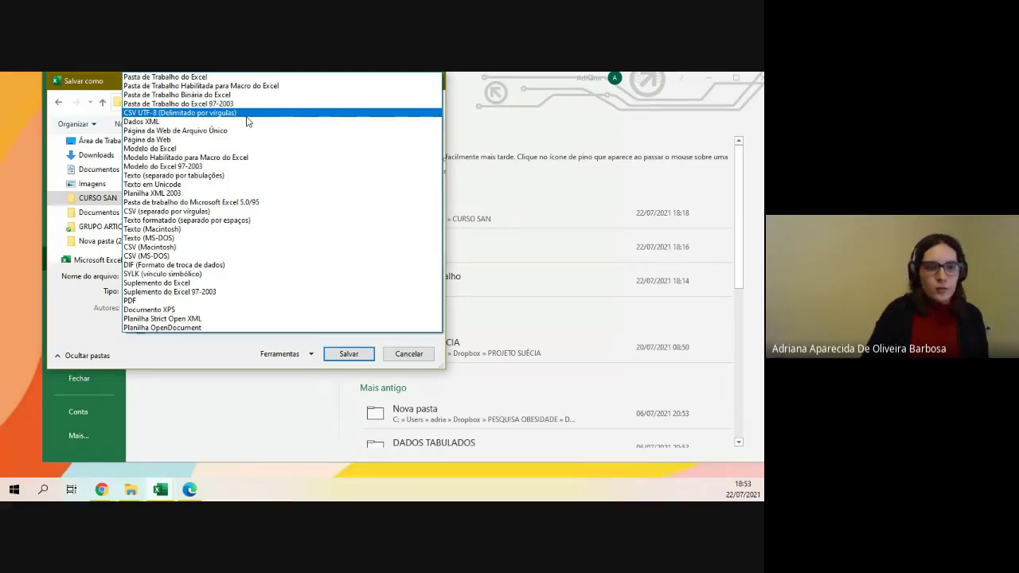
{"action": "left_click", "coordinate": [246, 114]}
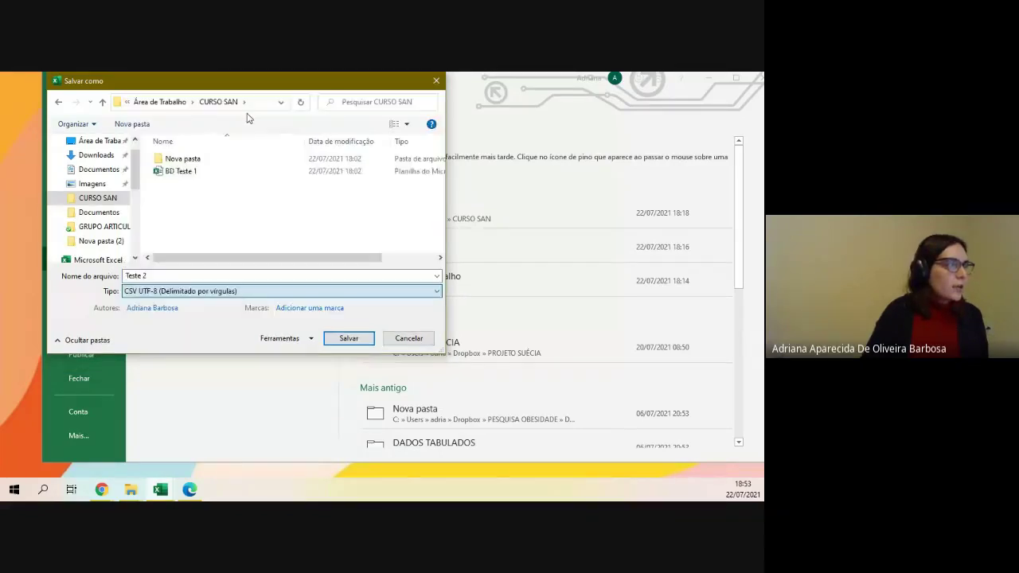
{"action": "left_click", "coordinate": [349, 338]}
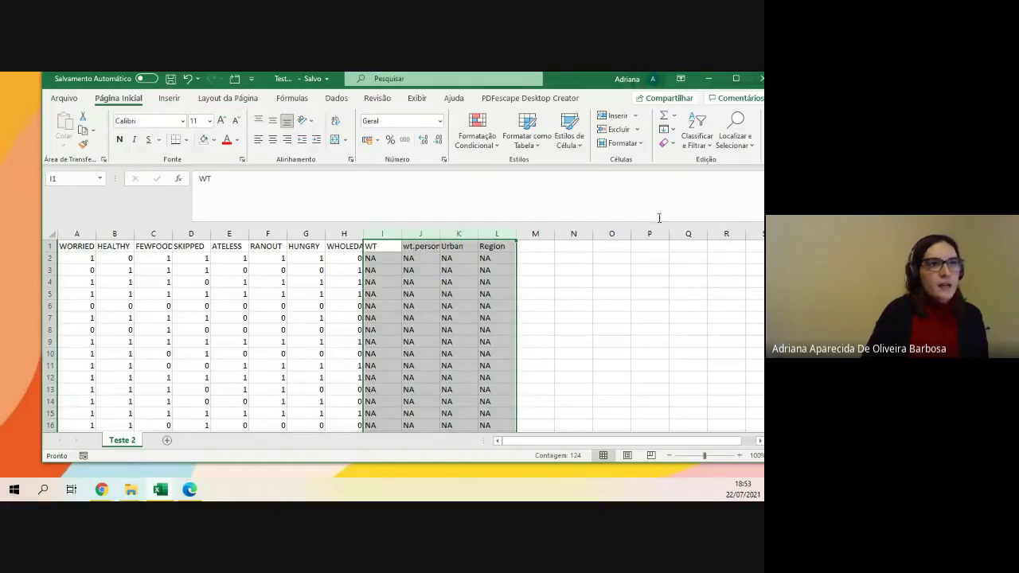
Close the Teste 2 workbook and switch to File Explorer with the CURSO SAN folder maximized
{"action": "left_click_drag", "start_coordinate": [585, 81], "coordinate": [550, 95]}
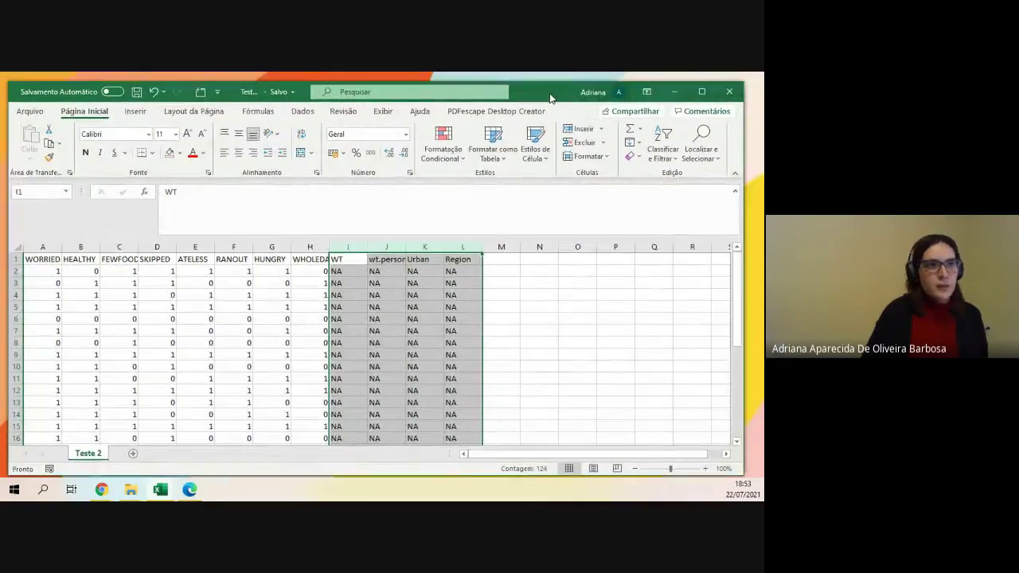
{"action": "left_click", "coordinate": [727, 100]}
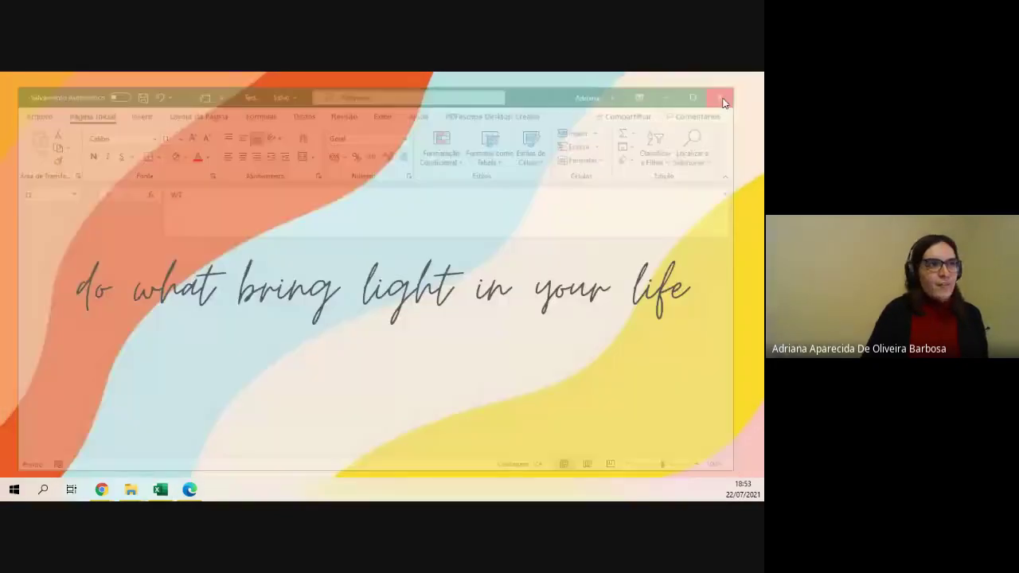
{"action": "mouse_move", "coordinate": [132, 494]}
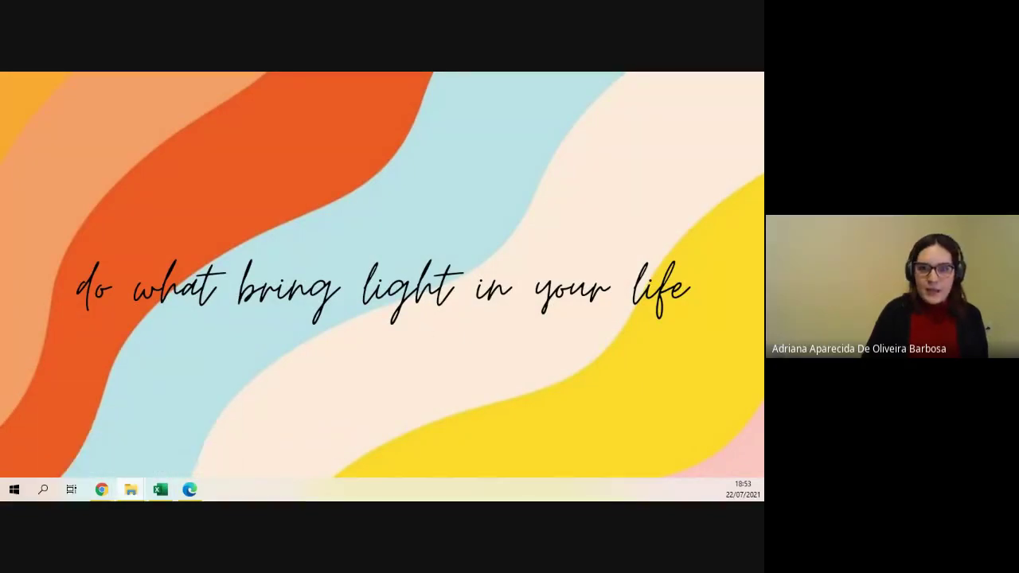
{"action": "key", "text": "super+shift+Left"}
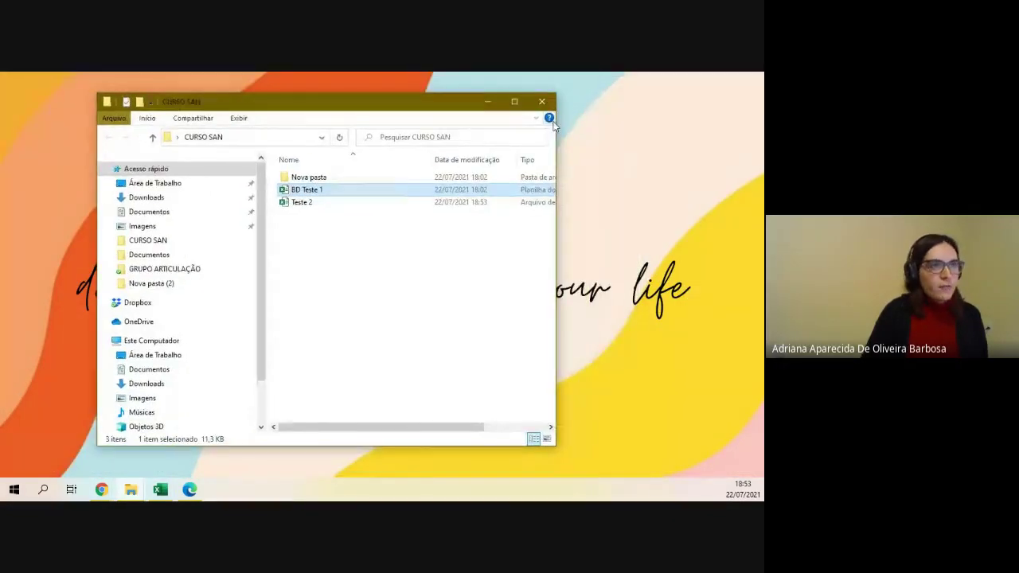
{"action": "key", "text": "super+Up"}
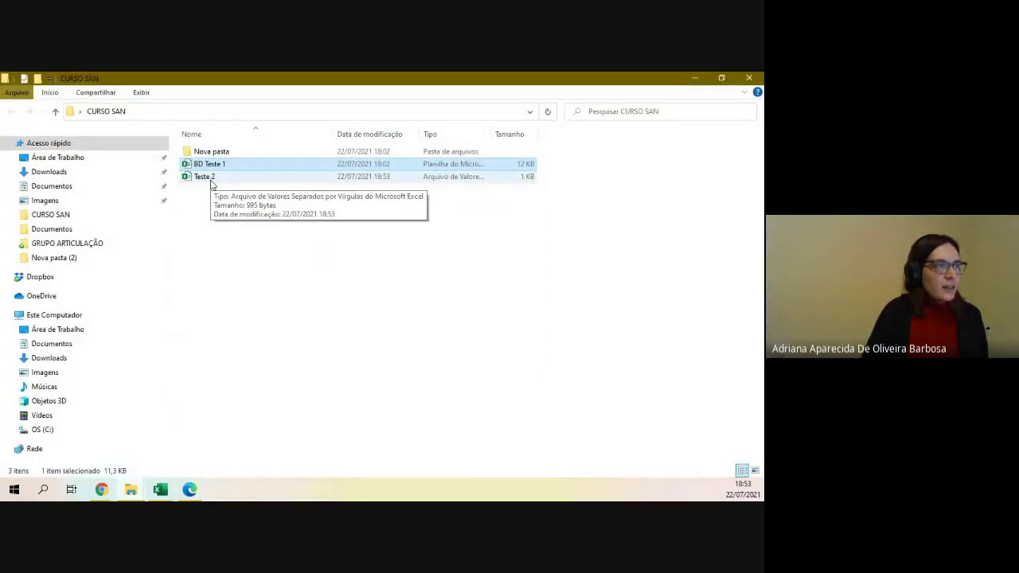
Open the Teste 2 CSV file from the CURSO SAN folder with Bloco de notas
{"action": "left_click", "coordinate": [212, 184]}
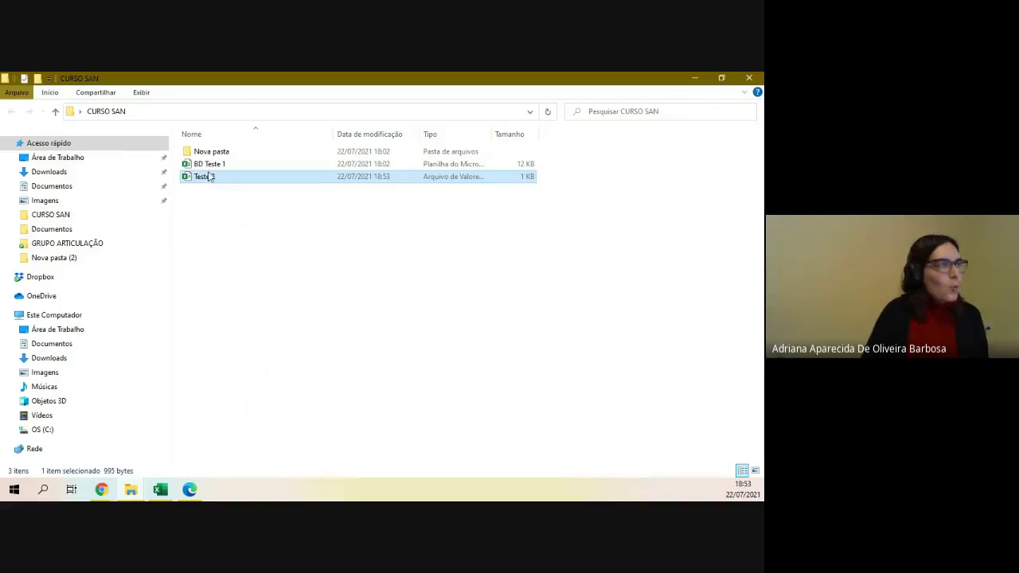
{"action": "right_click", "coordinate": [220, 179]}
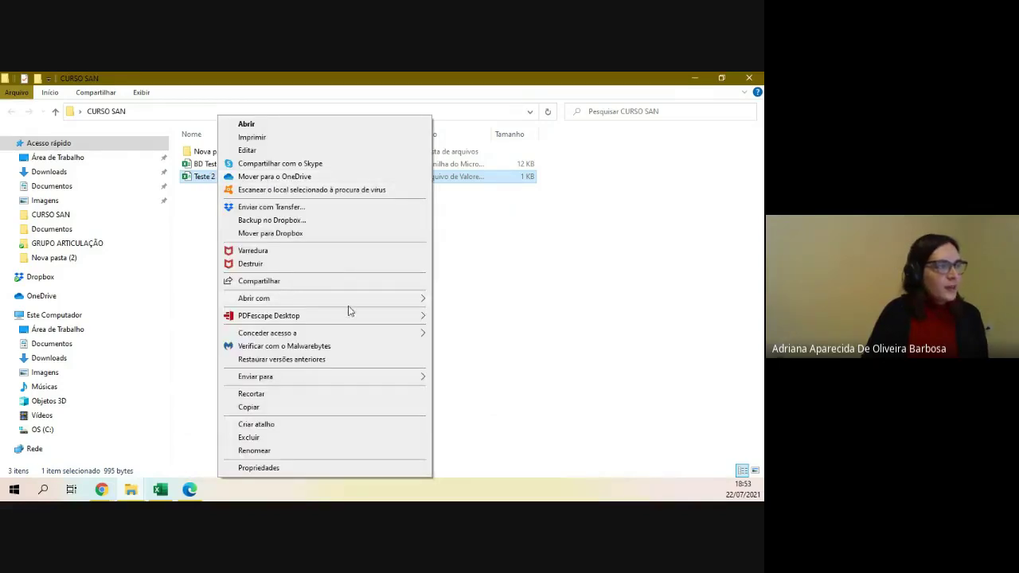
{"action": "mouse_move", "coordinate": [349, 304]}
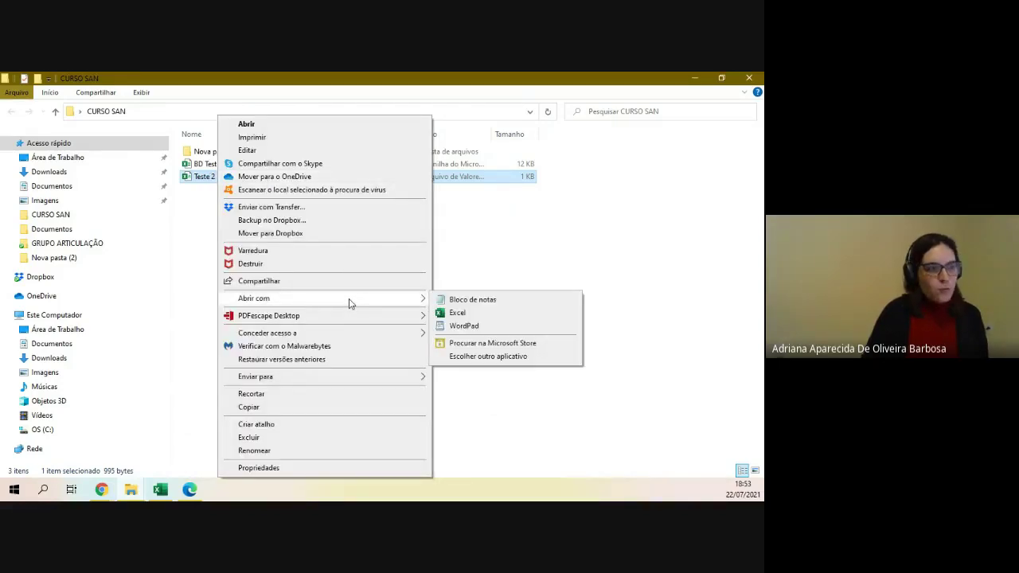
{"action": "left_click", "coordinate": [470, 300]}
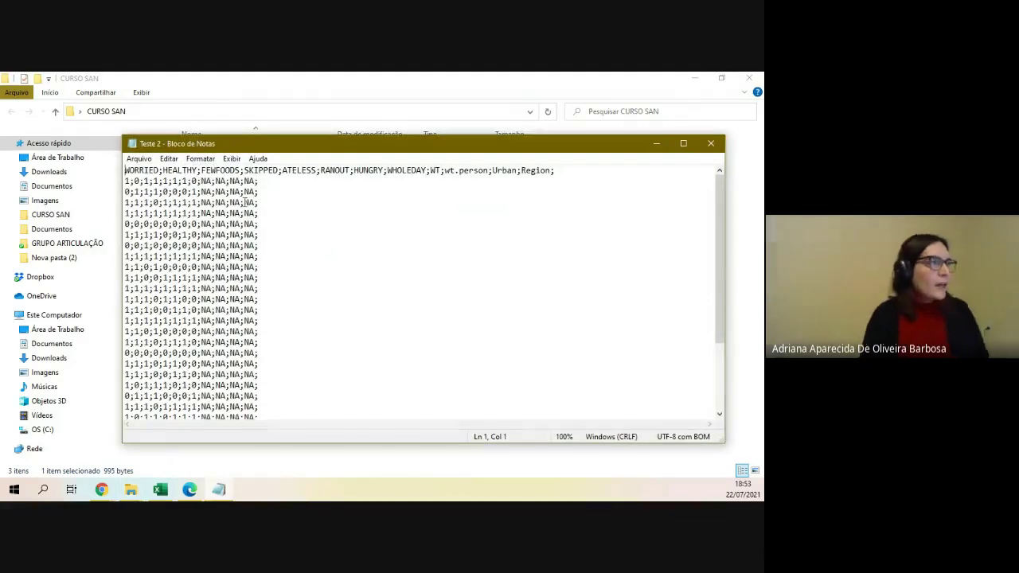
Examine which separator stands between the values in the first data row of the file
{"action": "double_click", "coordinate": [159, 181]}
{"action": "left_click", "coordinate": [159, 182]}
{"action": "left_click_drag", "start_coordinate": [160, 181], "coordinate": [165, 181]}
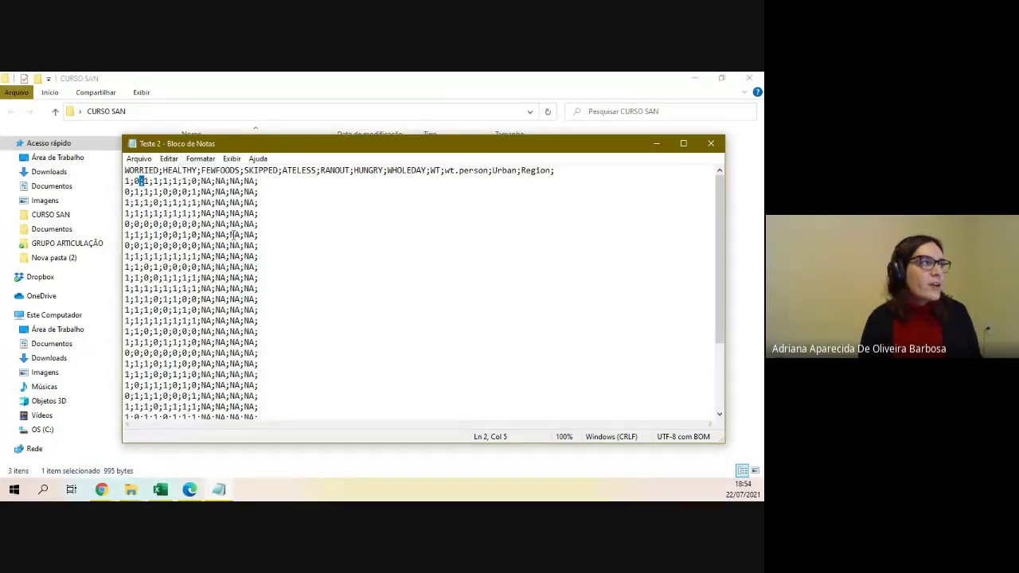
{"action": "left_click", "coordinate": [316, 257]}
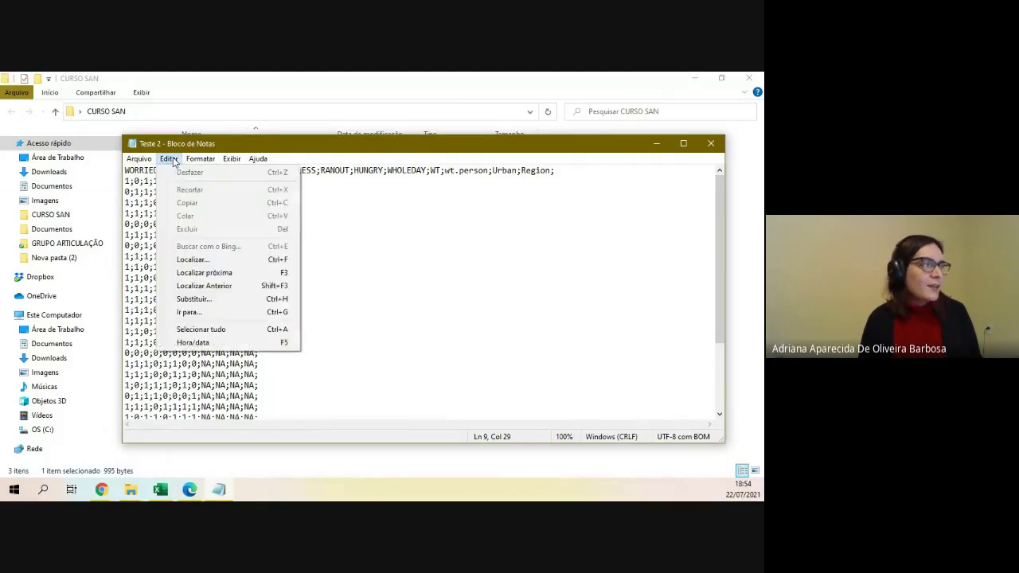
Replace all semicolons (;) in the file with commas (,) and check a separator in the first data row
{"action": "left_click", "coordinate": [249, 302]}
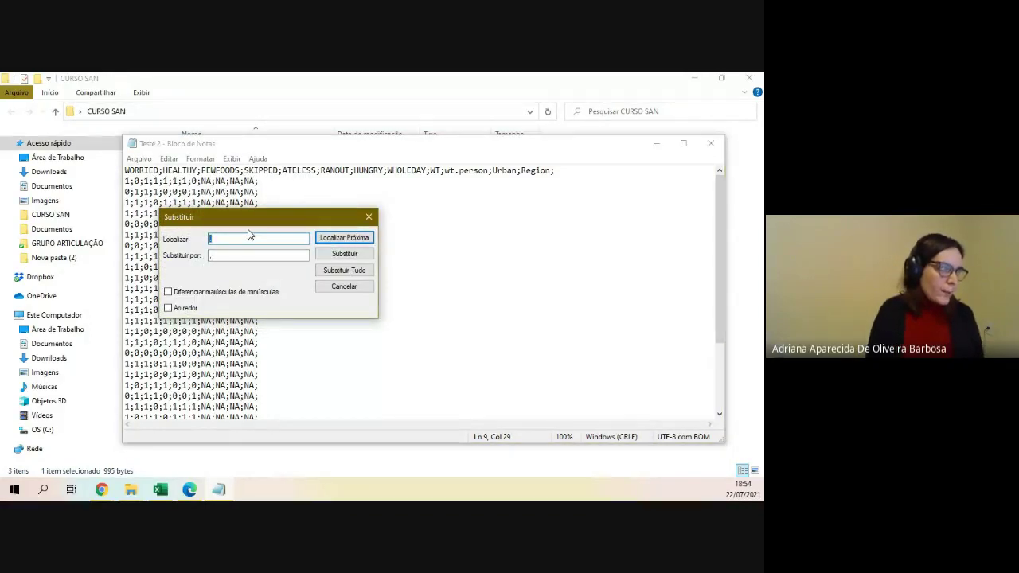
{"action": "type", "text": ";"}
{"action": "key", "text": "Tab"}
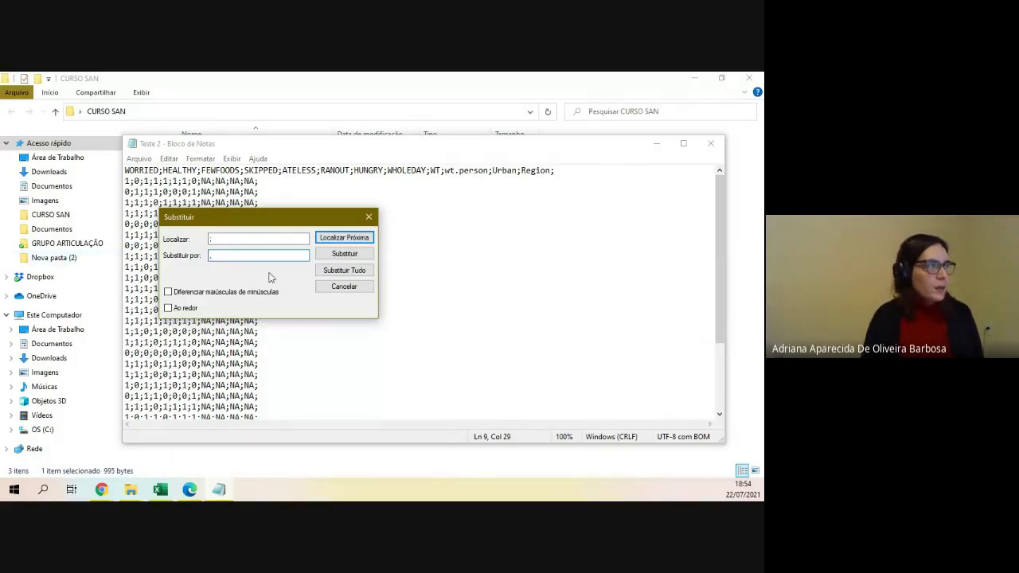
{"action": "left_click", "coordinate": [357, 272]}
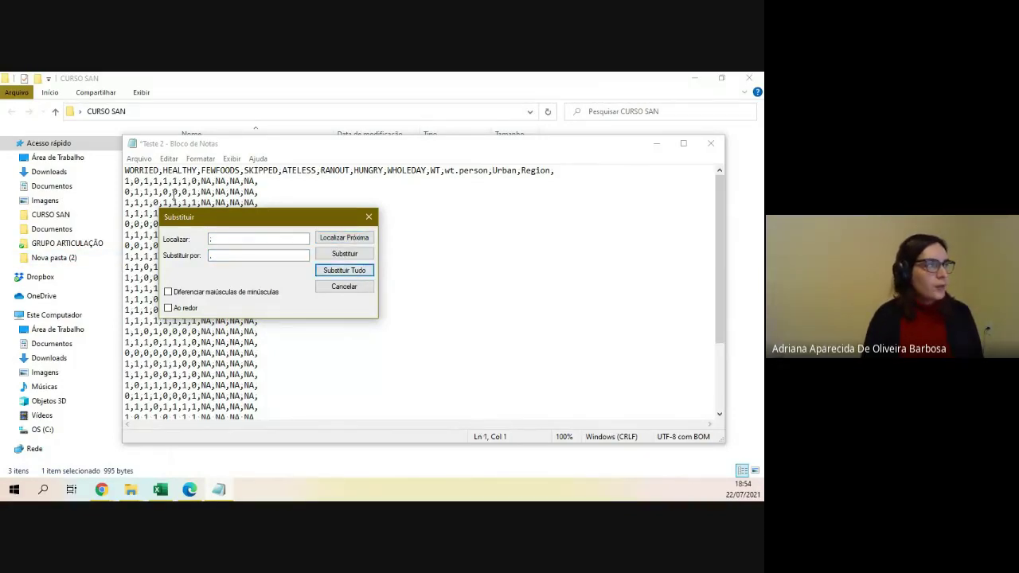
{"action": "left_click", "coordinate": [367, 218]}
{"action": "left_click", "coordinate": [154, 180]}
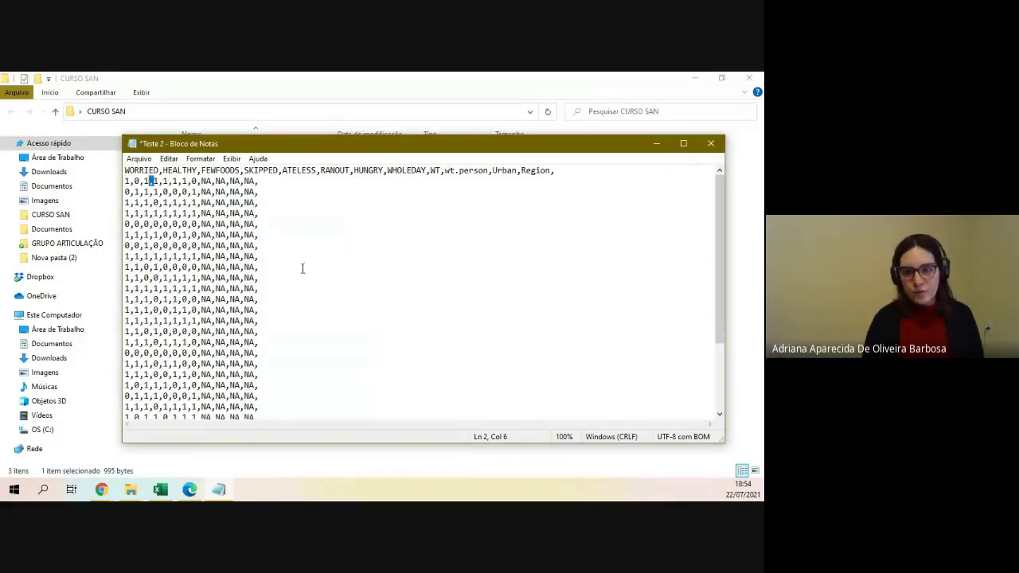
Save the edited Teste 2 file under its existing name and close Bloco de notas
{"action": "left_click", "coordinate": [139, 158]}
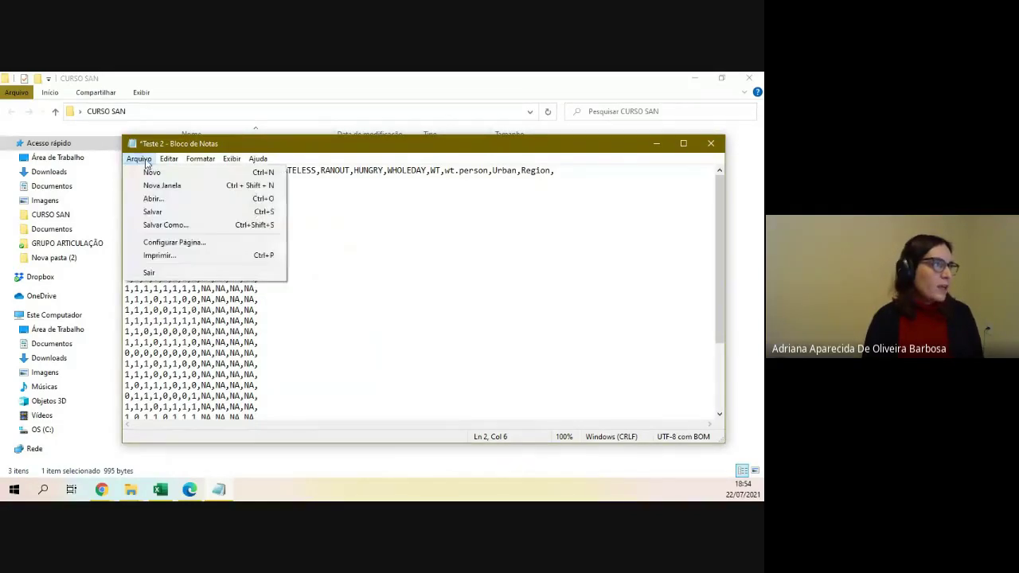
{"action": "left_click", "coordinate": [175, 213]}
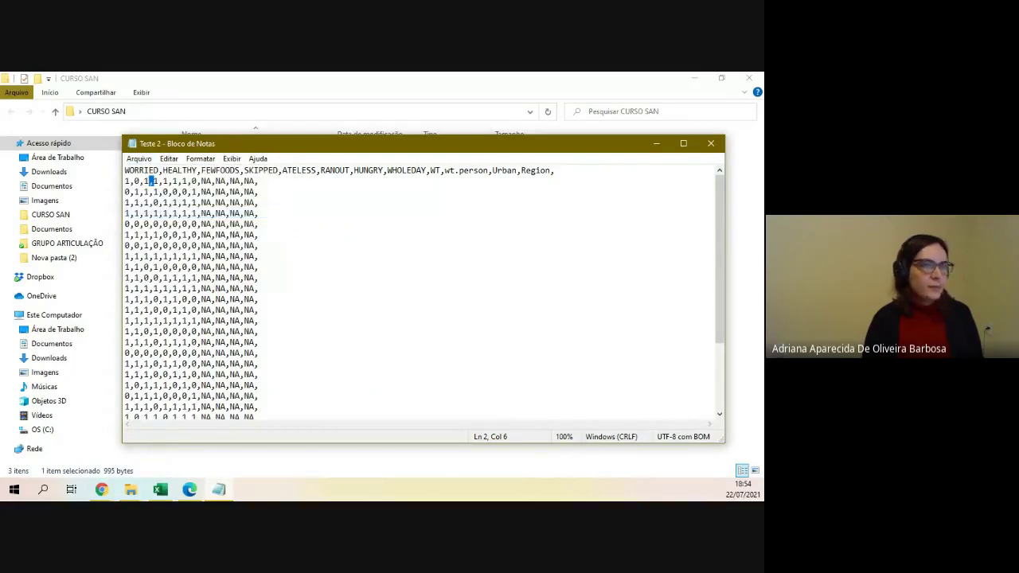
{"action": "left_click", "coordinate": [711, 144]}
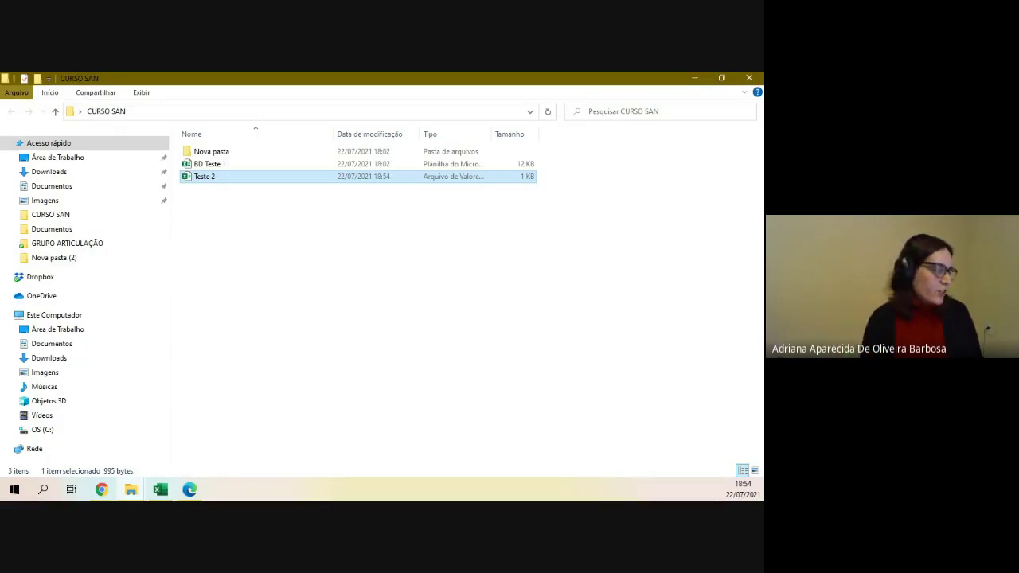
Switch to the Passo a Passo Análise FIES PDF in Edge and review the instructions from 1° PASSO to 4° PASSO
{"action": "left_click", "coordinate": [189, 490]}
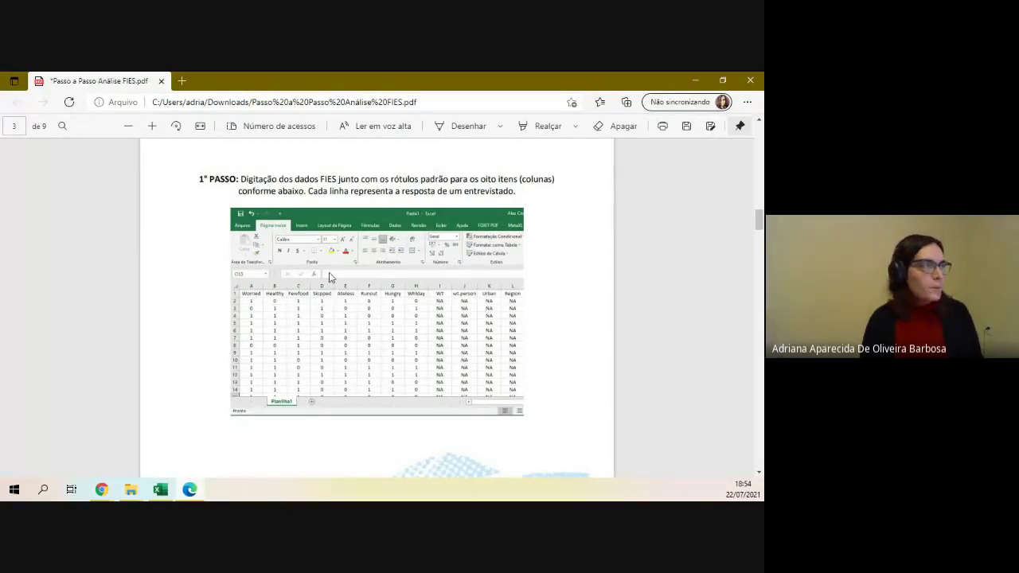
{"action": "scroll", "coordinate": [331, 275], "scroll_direction": "down", "scroll_amount": 6}
{"action": "scroll", "coordinate": [342, 270], "scroll_direction": "up", "scroll_amount": 6}
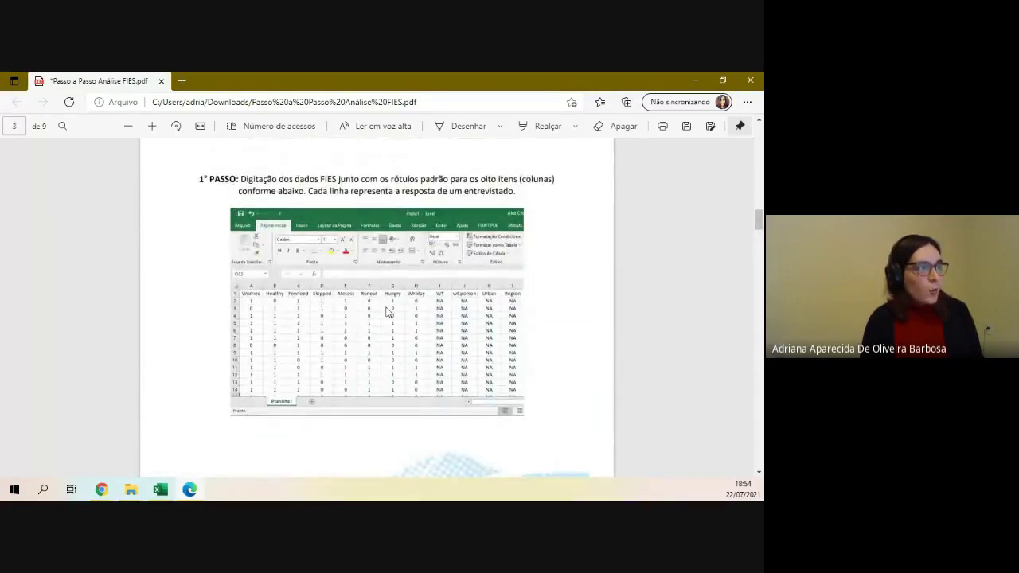
{"action": "scroll", "coordinate": [390, 312], "scroll_direction": "down", "scroll_amount": 2}
{"action": "scroll", "coordinate": [401, 211], "scroll_direction": "down", "scroll_amount": 10}
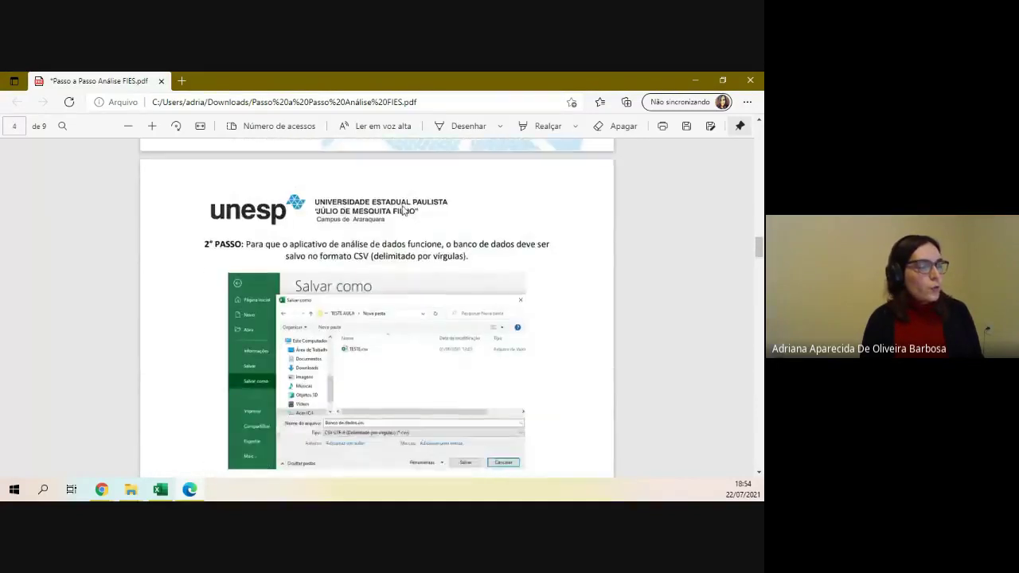
{"action": "scroll", "coordinate": [432, 315], "scroll_direction": "down", "scroll_amount": 5}
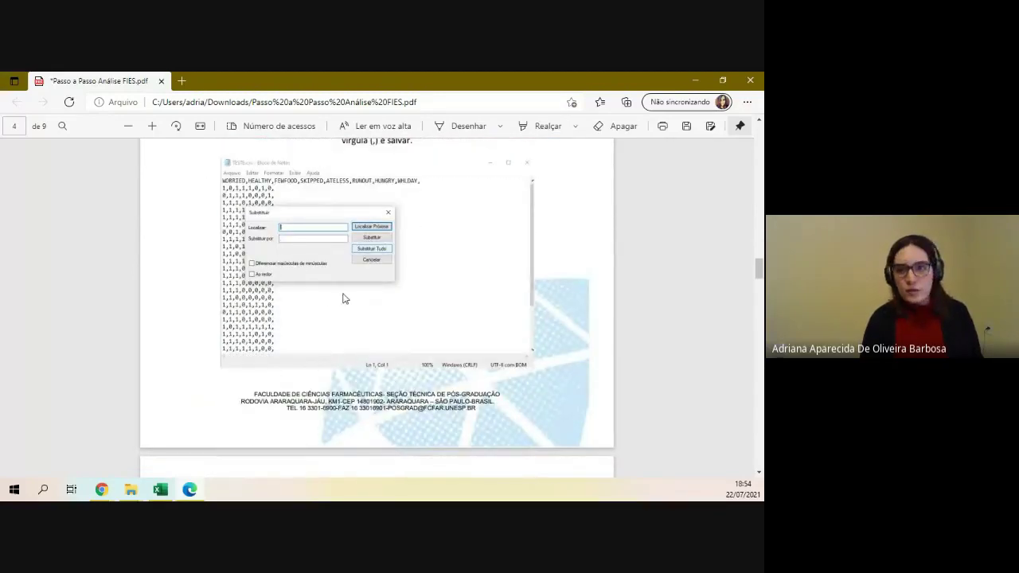
{"action": "scroll", "coordinate": [334, 239], "scroll_direction": "down", "scroll_amount": 3}
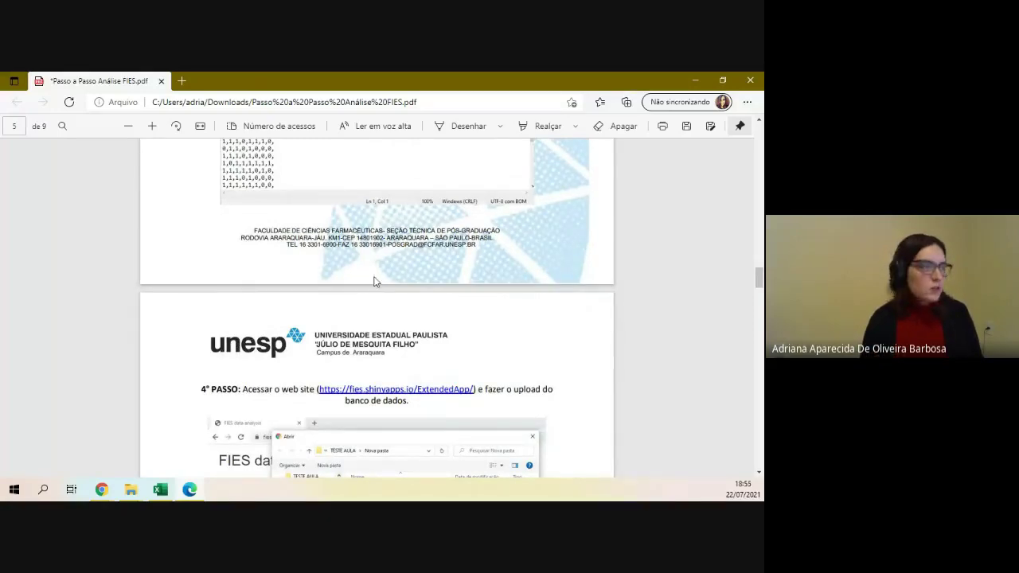
{"action": "scroll", "coordinate": [375, 280], "scroll_direction": "down", "scroll_amount": 4}
{"action": "scroll", "coordinate": [206, 232], "scroll_direction": "up", "scroll_amount": 1}
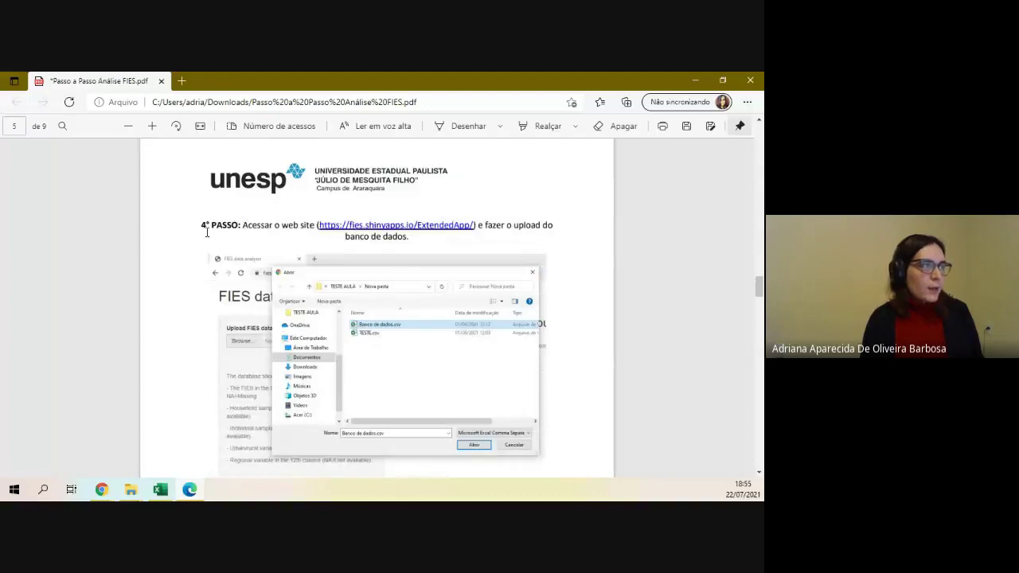
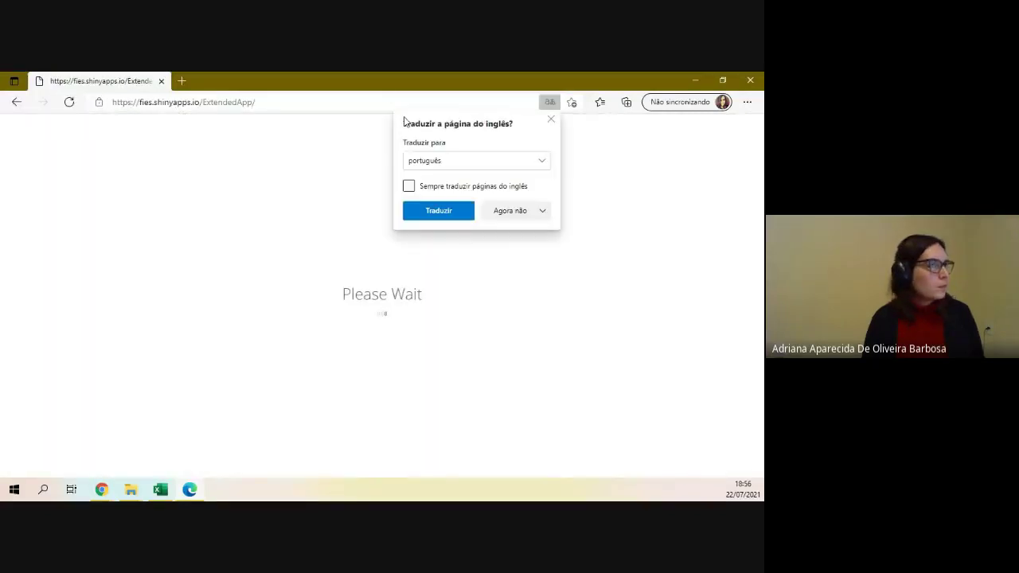
Return from the loading web page to the PDF guide and find the website link in 4° PASSO
{"action": "left_click", "coordinate": [17, 102]}
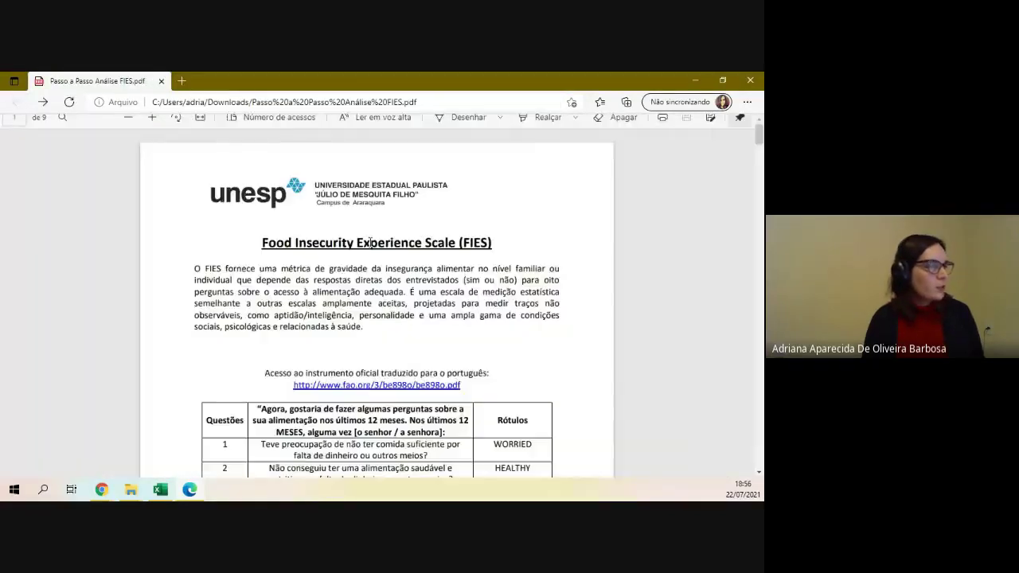
{"action": "scroll", "coordinate": [338, 279], "scroll_direction": "down", "scroll_amount": 20}
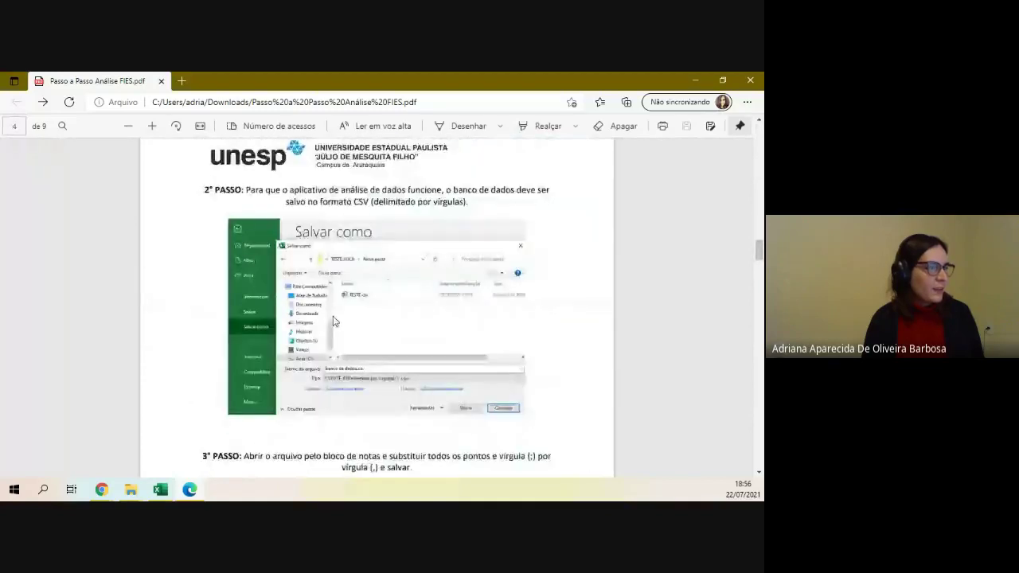
{"action": "scroll", "coordinate": [330, 312], "scroll_direction": "down", "scroll_amount": 2}
{"action": "scroll", "coordinate": [325, 283], "scroll_direction": "up", "scroll_amount": 1}
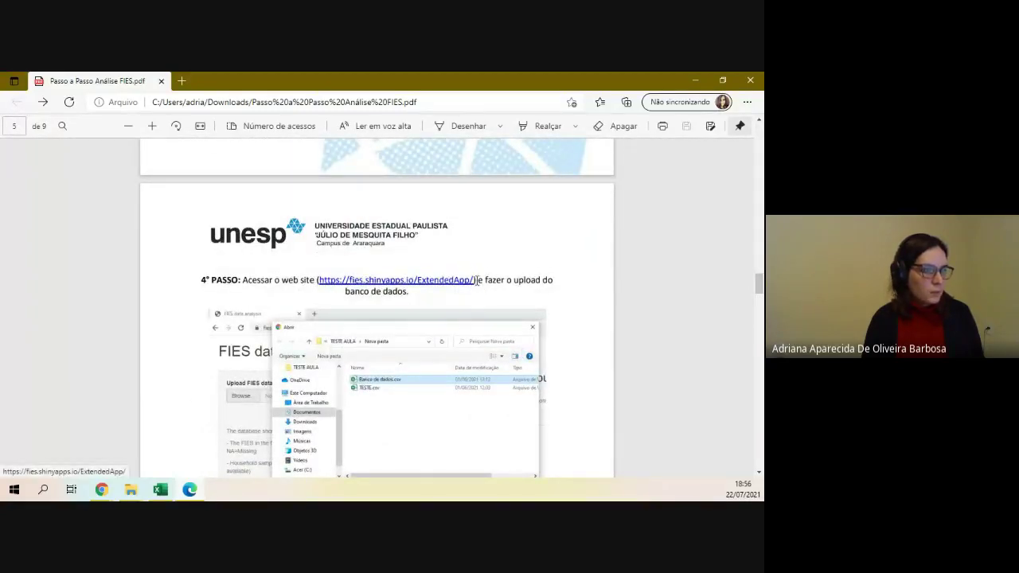
{"action": "left_click_drag", "start_coordinate": [475, 278], "coordinate": [321, 281]}
{"action": "key", "text": "ctrl+c"}
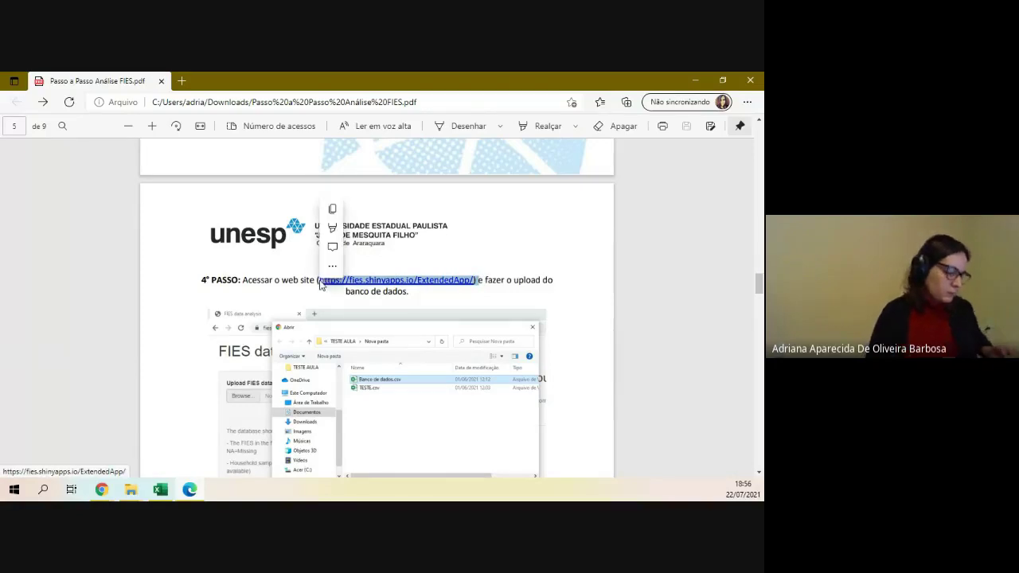
{"action": "left_click", "coordinate": [184, 80]}
{"action": "key", "text": "ctrl+v"}
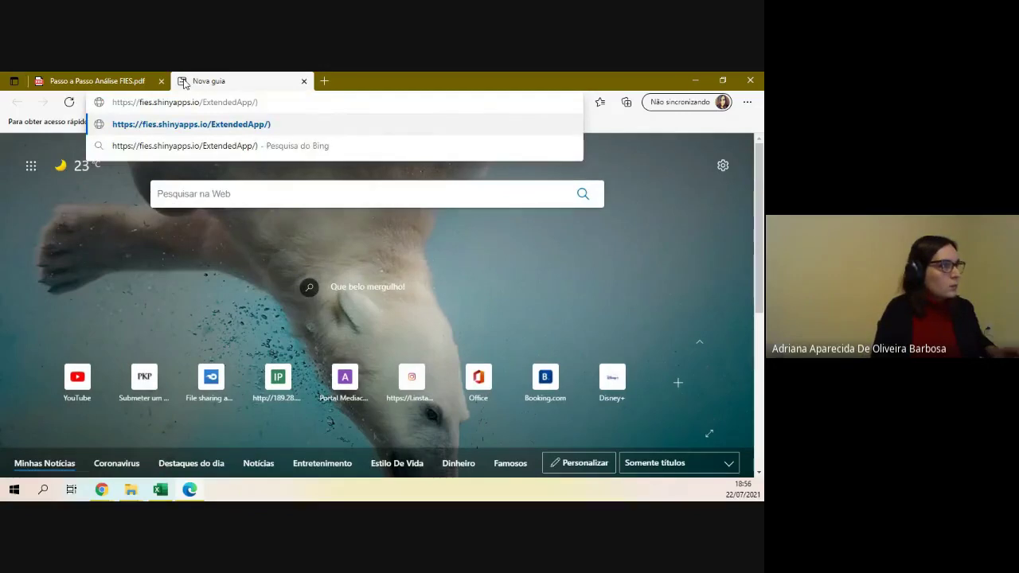
{"action": "key", "text": "Return"}
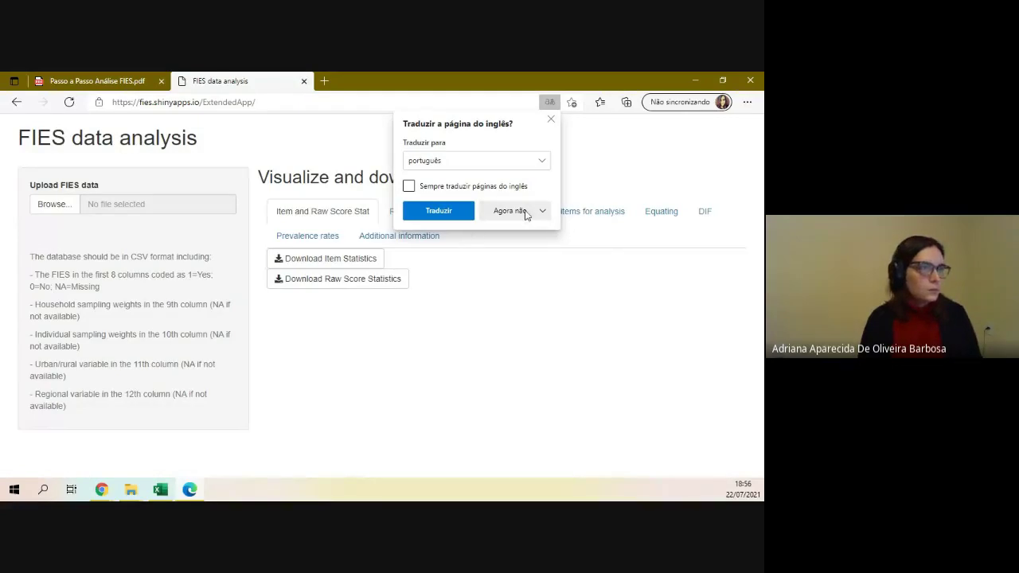
{"action": "left_click", "coordinate": [526, 213]}
{"action": "left_click", "coordinate": [540, 237]}
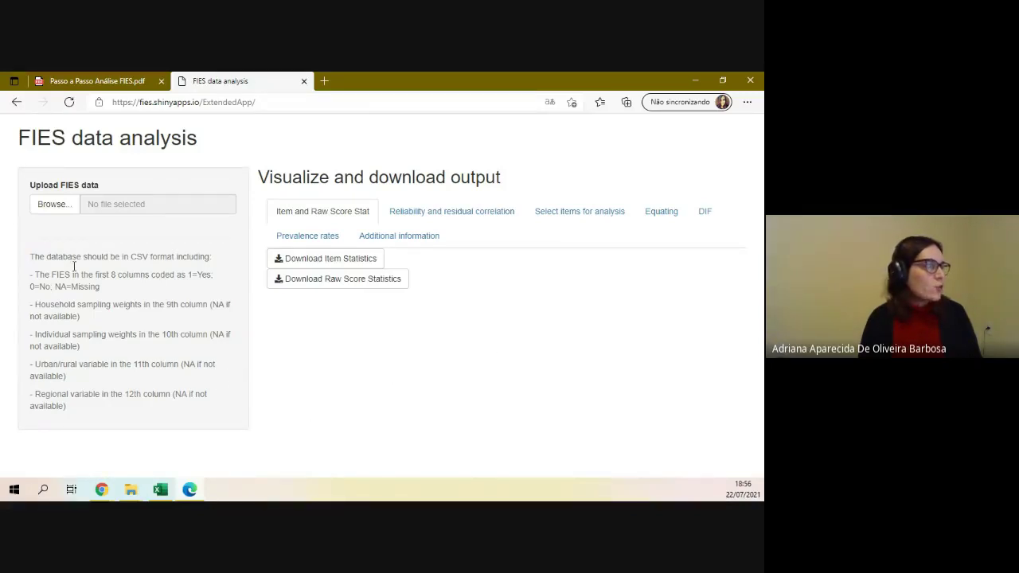
Upload the Teste 2 CSV file from the CURSO SAN folder as the FIES data
{"action": "left_click", "coordinate": [70, 213]}
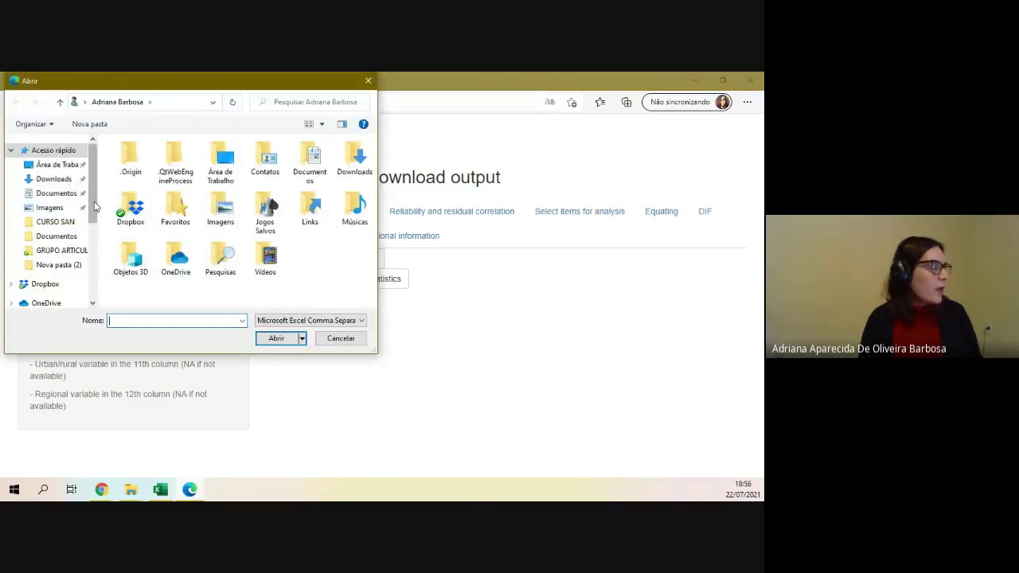
{"action": "left_click", "coordinate": [70, 223]}
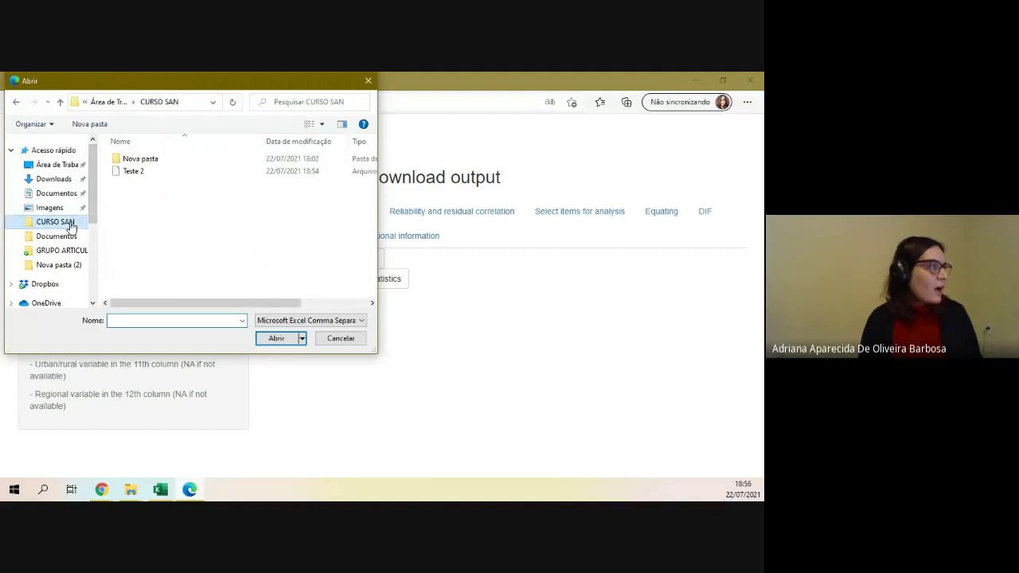
{"action": "left_click", "coordinate": [146, 174]}
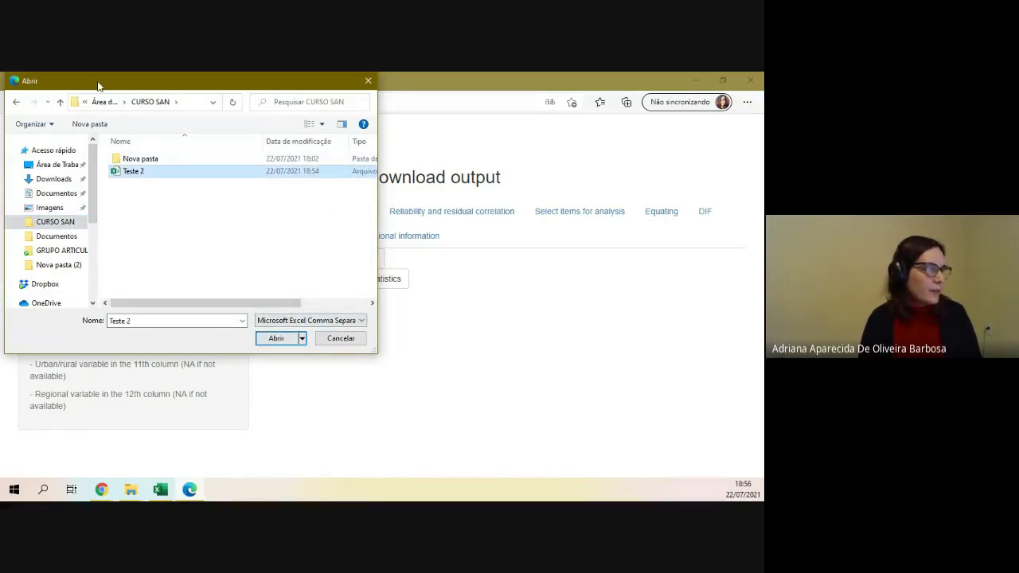
{"action": "left_click", "coordinate": [277, 341]}
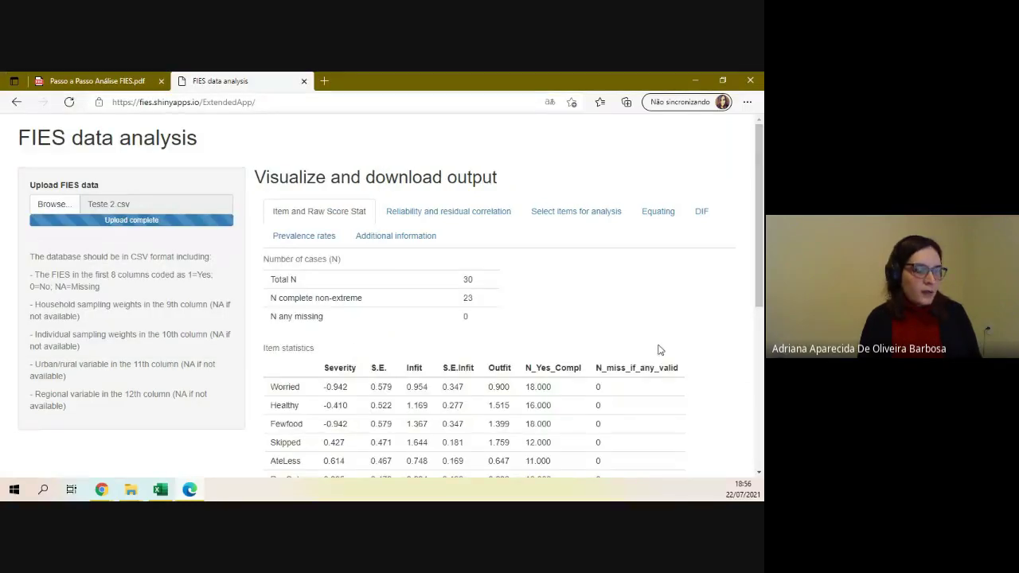
Examine the number of cases, item statistics and raw score statistics for the uploaded data
{"action": "scroll", "coordinate": [568, 278], "scroll_direction": "down", "scroll_amount": 1}
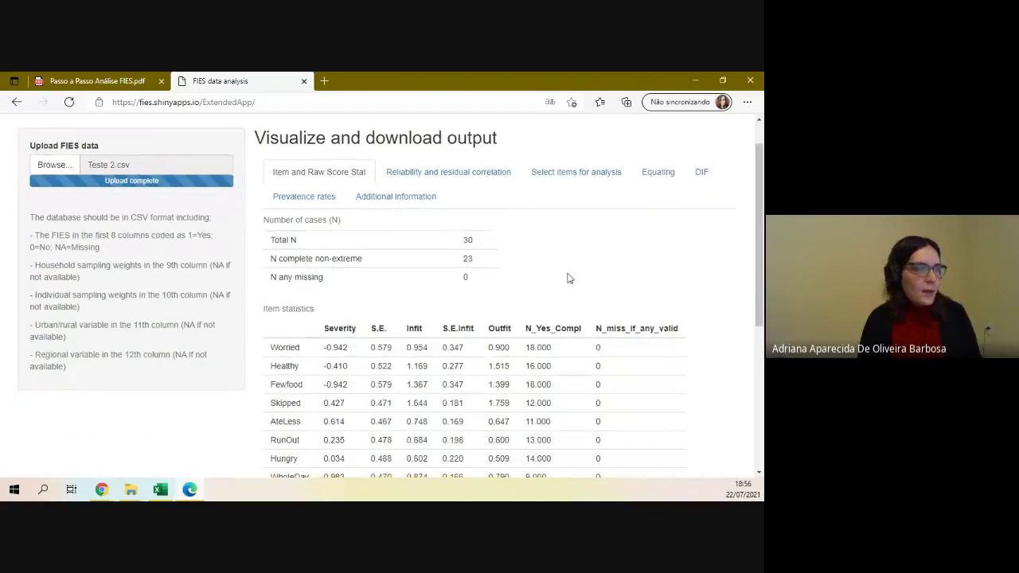
{"action": "scroll", "coordinate": [568, 278], "scroll_direction": "down", "scroll_amount": 2}
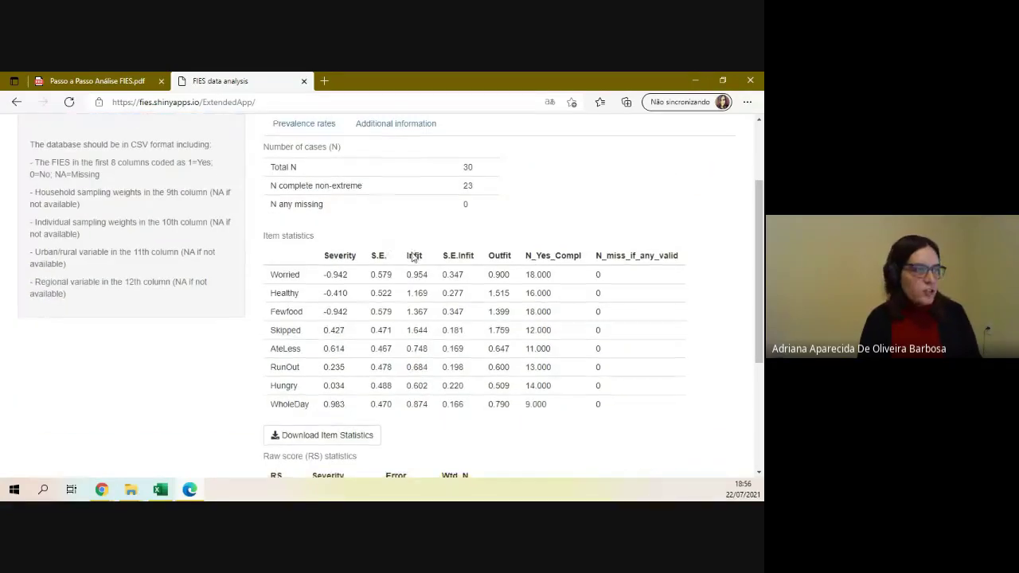
{"action": "scroll", "coordinate": [410, 253], "scroll_direction": "down", "scroll_amount": 5}
{"action": "scroll", "coordinate": [389, 235], "scroll_direction": "up", "scroll_amount": 4}
{"action": "scroll", "coordinate": [394, 238], "scroll_direction": "up", "scroll_amount": 4}
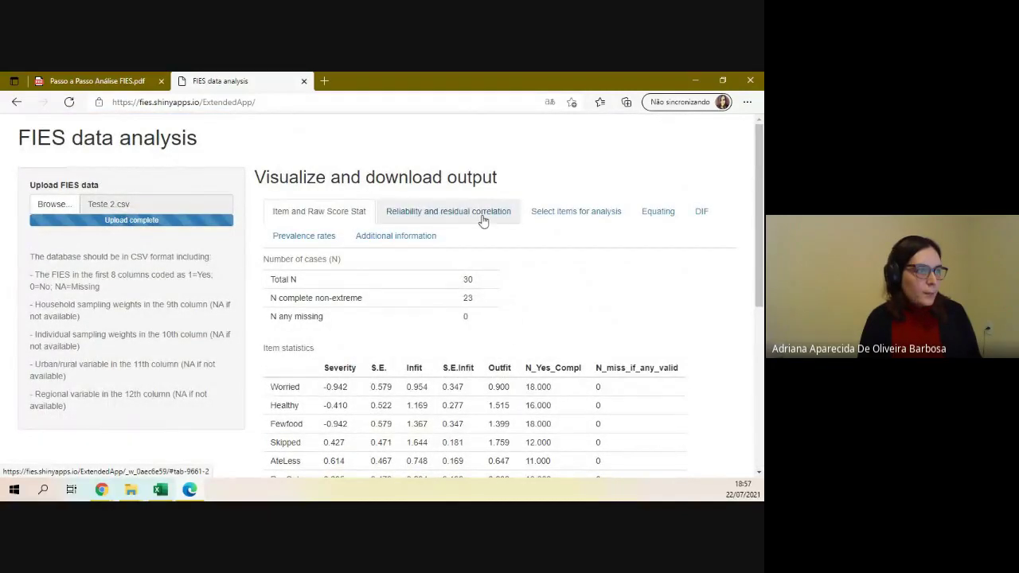
Show the reliability and residual correlation results and highlight the word Rasch in the reliability heading
{"action": "left_click", "coordinate": [483, 221]}
{"action": "left_click_drag", "start_coordinate": [264, 259], "coordinate": [291, 270]}
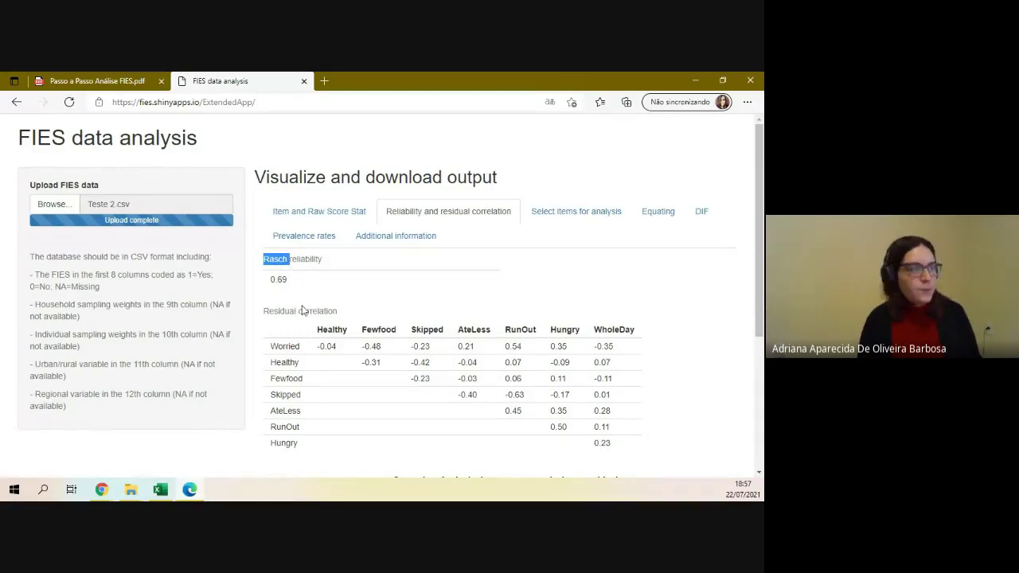
Highlight the Rasch reliability value to examine it
{"action": "left_click_drag", "start_coordinate": [268, 280], "coordinate": [295, 282]}
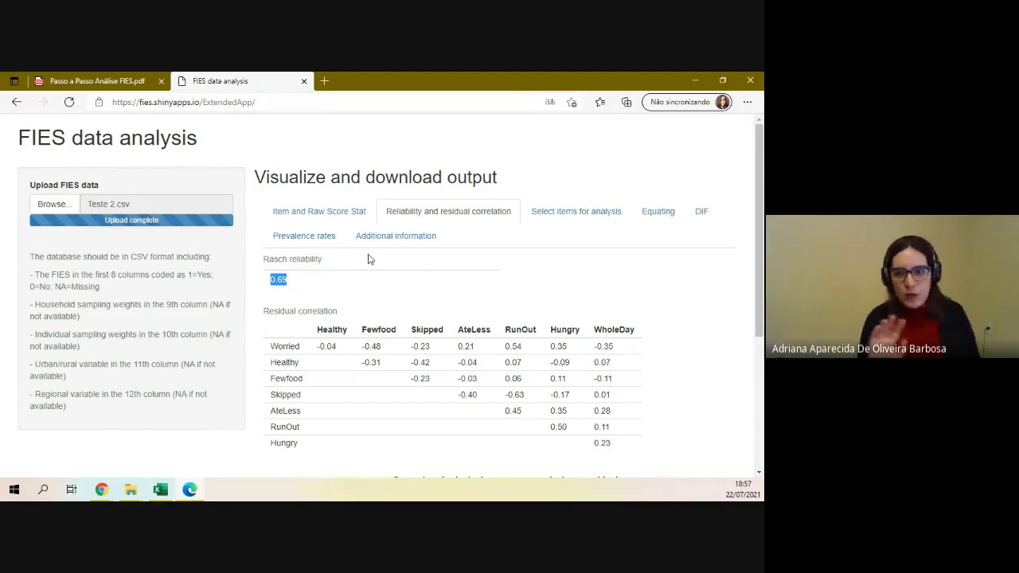
{"action": "left_click", "coordinate": [292, 285]}
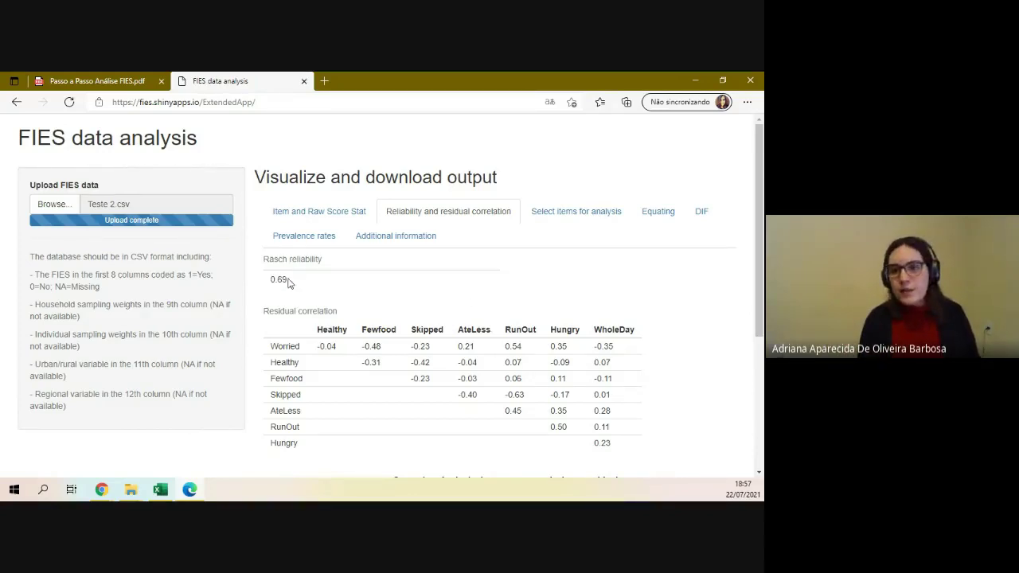
{"action": "left_click_drag", "start_coordinate": [290, 283], "coordinate": [268, 285]}
{"action": "left_click", "coordinate": [279, 310]}
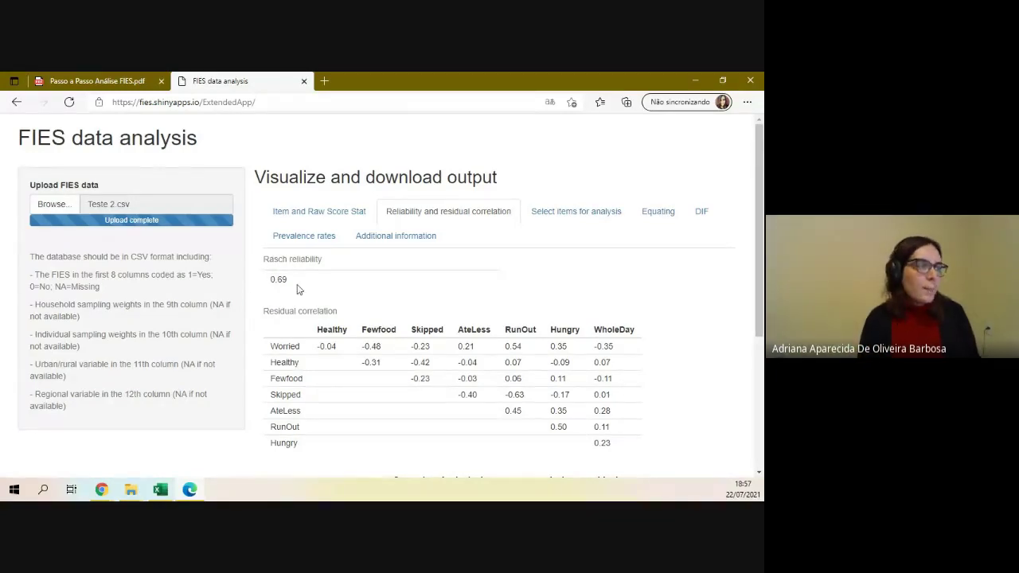
{"action": "left_click_drag", "start_coordinate": [271, 282], "coordinate": [292, 287]}
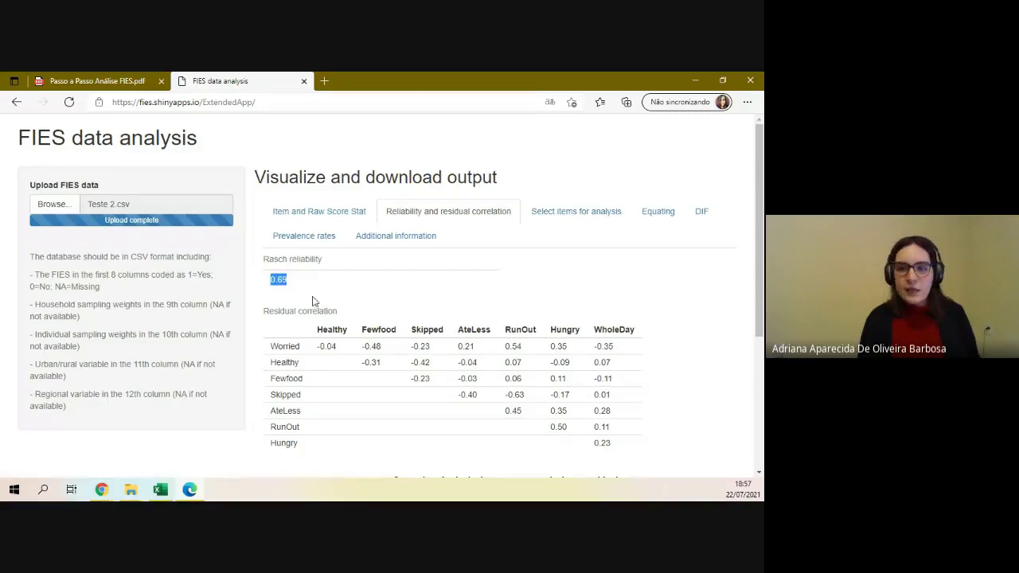
{"action": "left_click", "coordinate": [271, 275]}
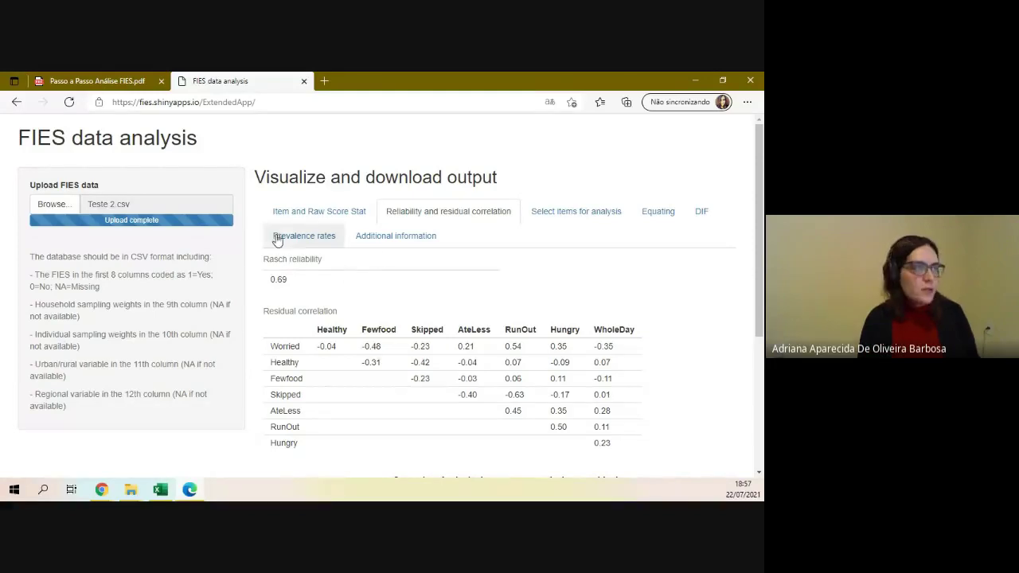
Return to the item and raw score statistics and highlight the Severity heading of the item statistics table
{"action": "left_click", "coordinate": [334, 219]}
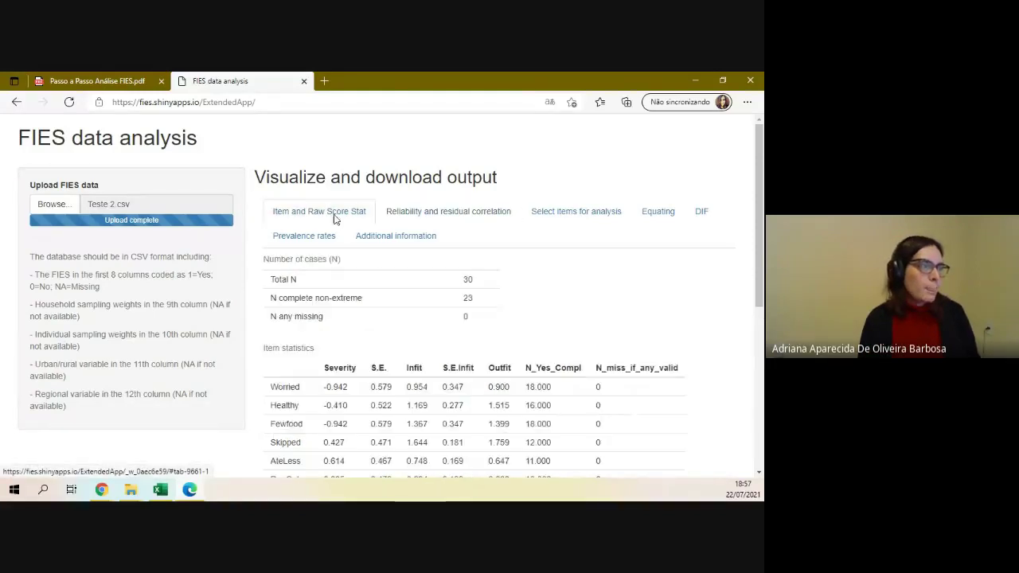
{"action": "scroll", "coordinate": [379, 265], "scroll_direction": "down", "scroll_amount": 1}
{"action": "scroll", "coordinate": [396, 241], "scroll_direction": "down", "scroll_amount": 4}
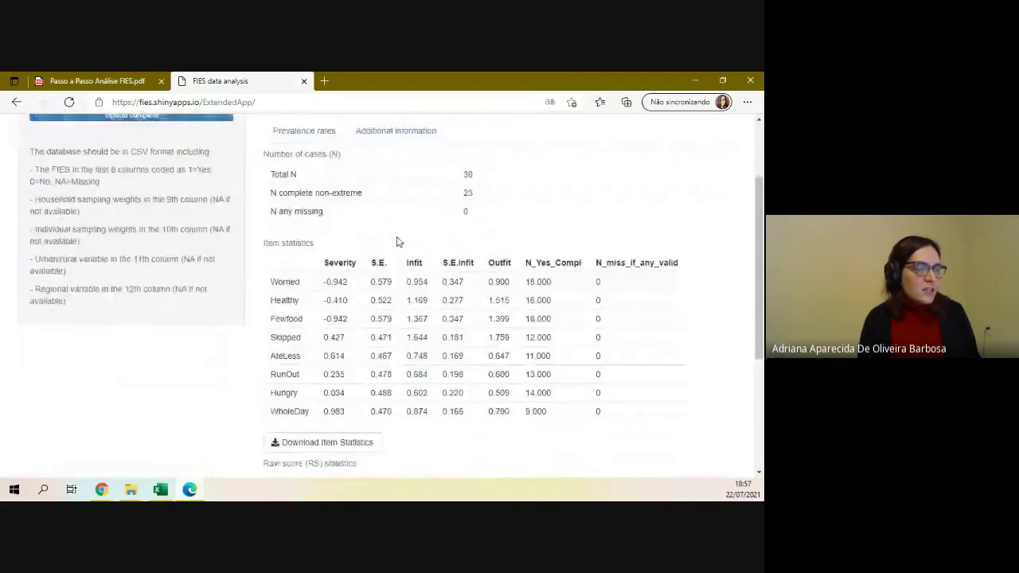
{"action": "scroll", "coordinate": [366, 157], "scroll_direction": "up", "scroll_amount": 1}
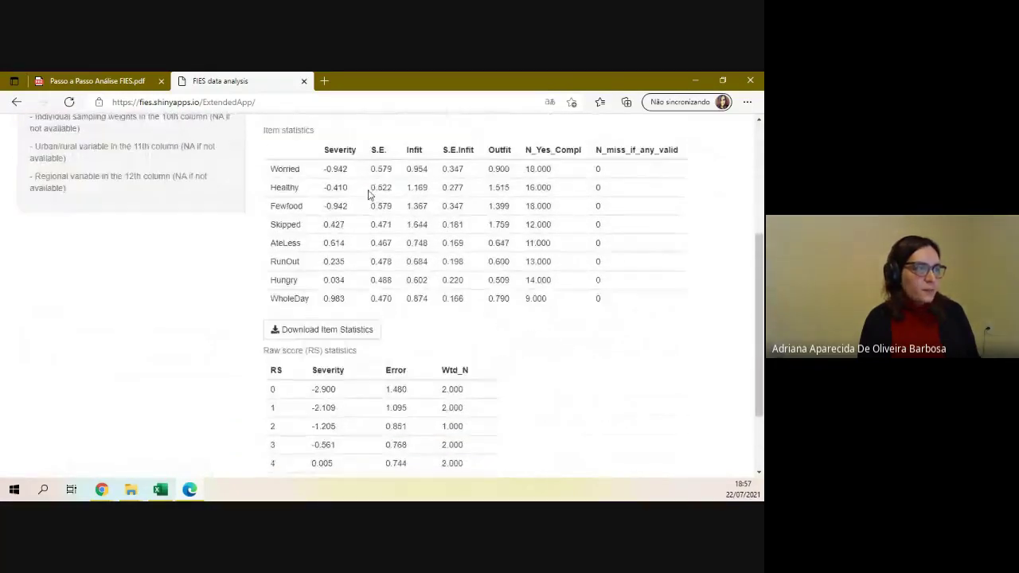
{"action": "left_click_drag", "start_coordinate": [324, 151], "coordinate": [359, 149]}
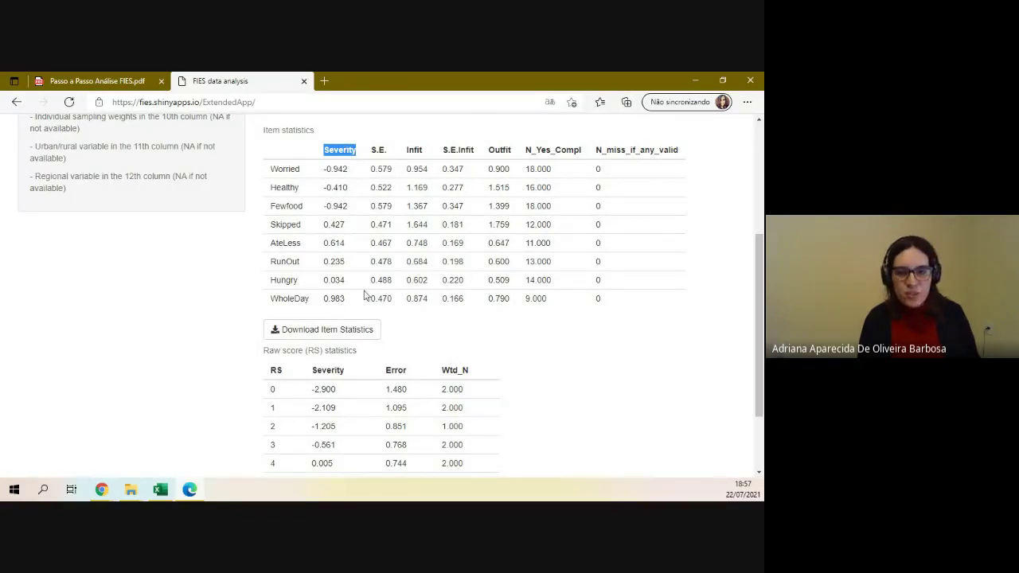
Download the raw score statistics and open the downloaded RS_statistics_2021-07-22 CSV file in Excel
{"action": "scroll", "coordinate": [410, 283], "scroll_direction": "down", "scroll_amount": 2}
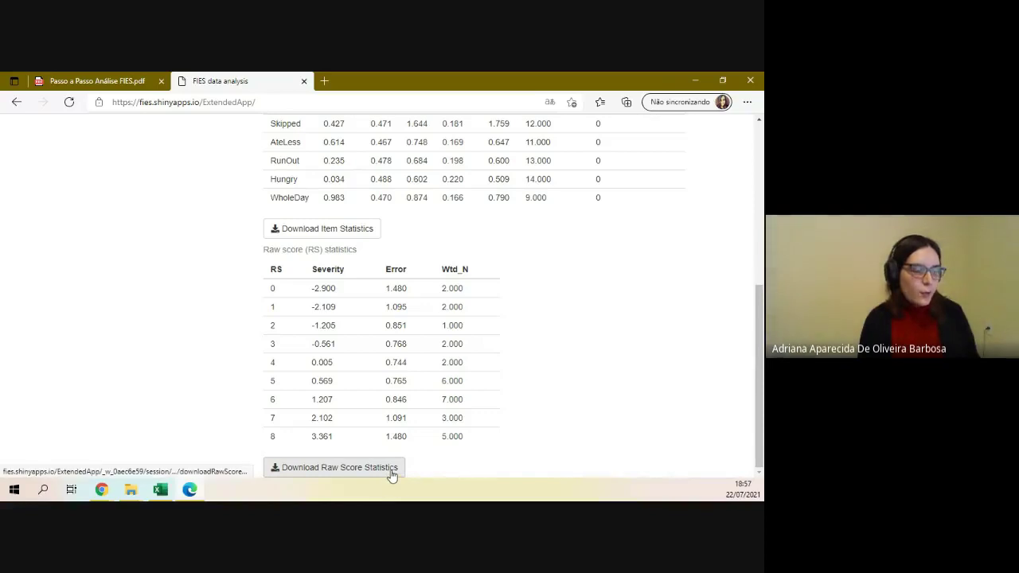
{"action": "left_click", "coordinate": [392, 472]}
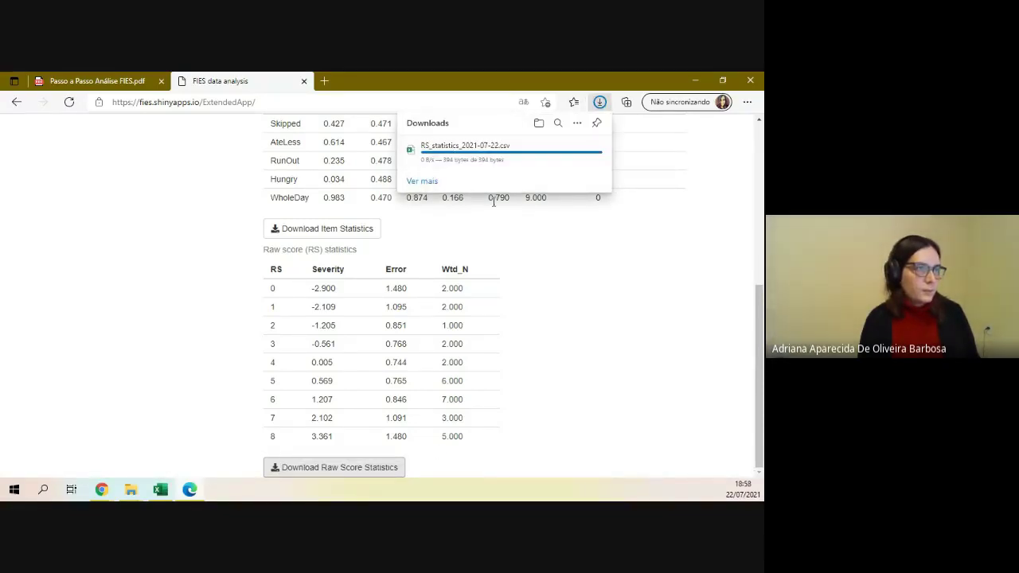
{"action": "left_click", "coordinate": [439, 156]}
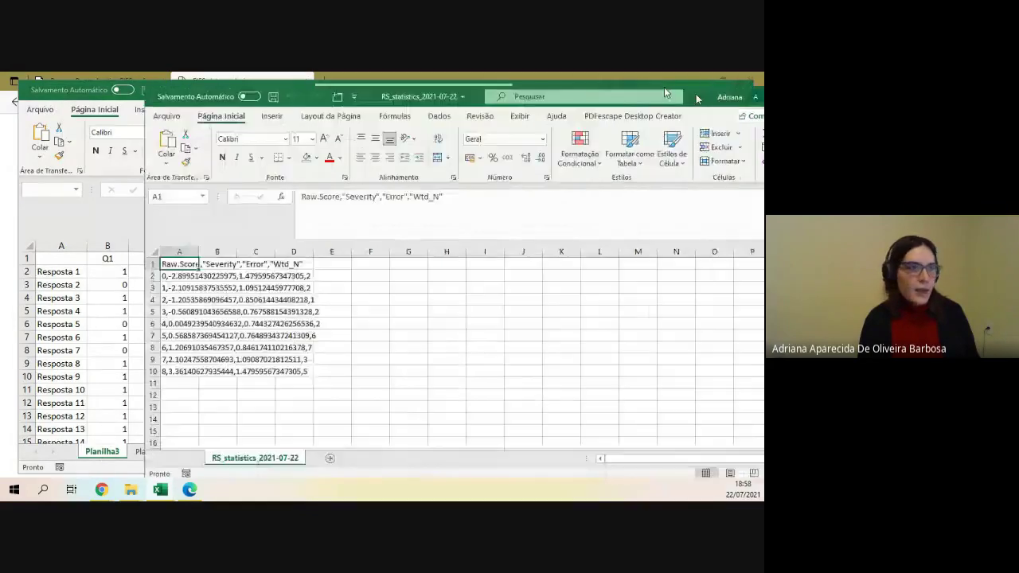
{"action": "left_click_drag", "start_coordinate": [743, 119], "coordinate": [706, 101]}
{"action": "left_click", "coordinate": [303, 330]}
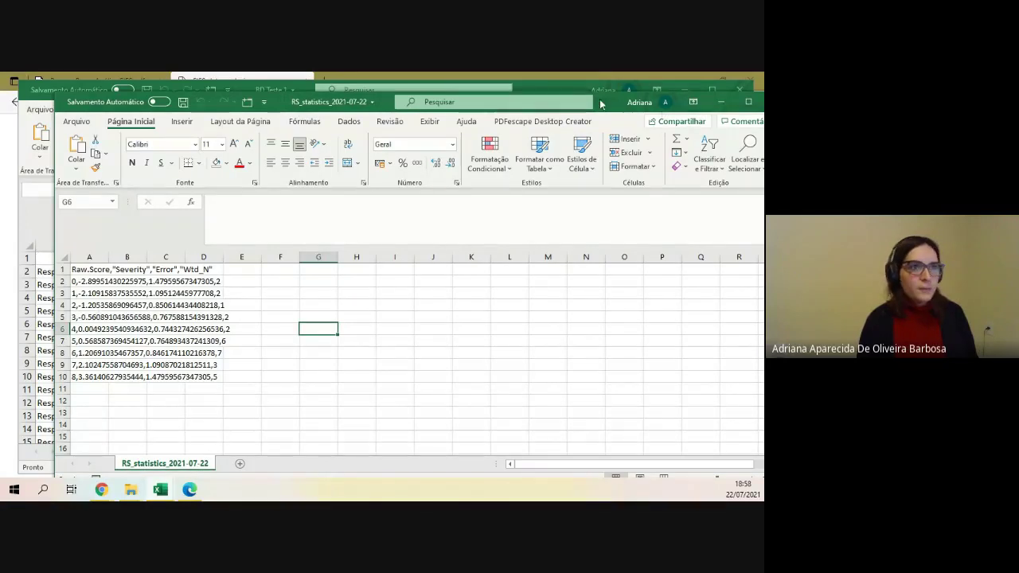
{"action": "left_click_drag", "start_coordinate": [600, 104], "coordinate": [564, 92]}
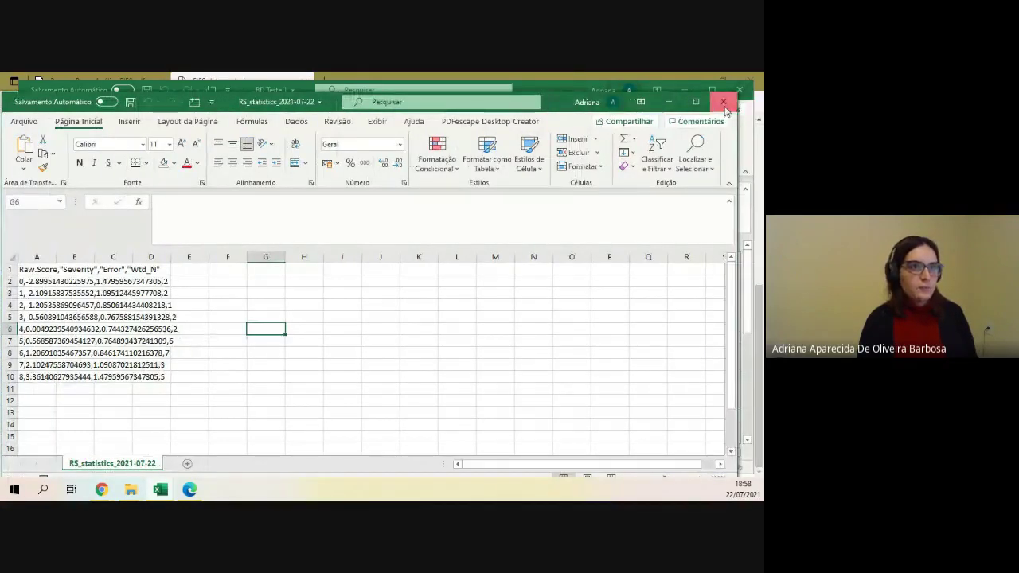
Close the RS_statistics_2021-07-22 workbook and open that file from the Downloads folder in Notepad (Bloco de notas)
{"action": "left_click", "coordinate": [690, 92]}
{"action": "left_click", "coordinate": [690, 92]}
{"action": "left_click", "coordinate": [690, 87]}
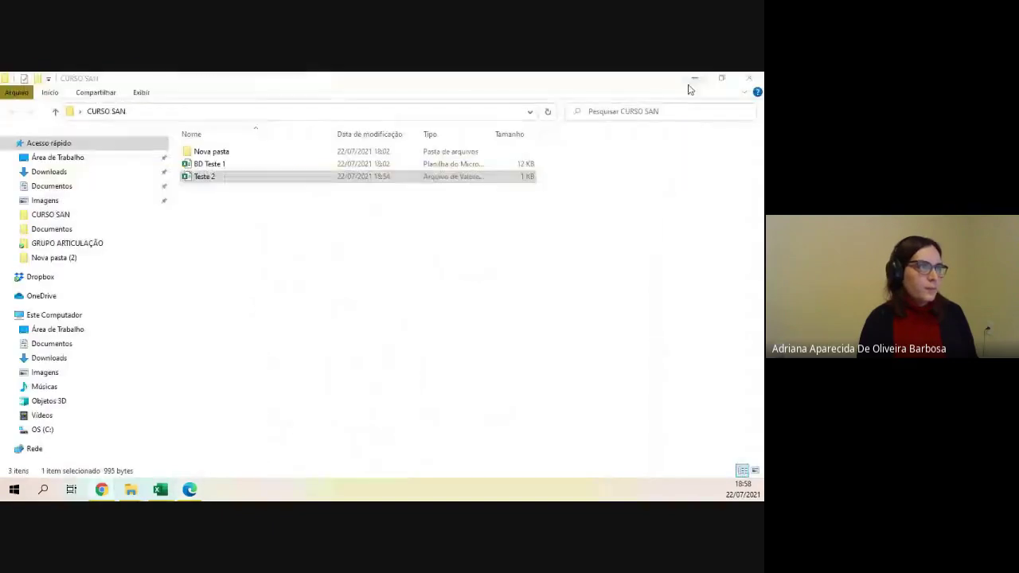
{"action": "left_click", "coordinate": [78, 177]}
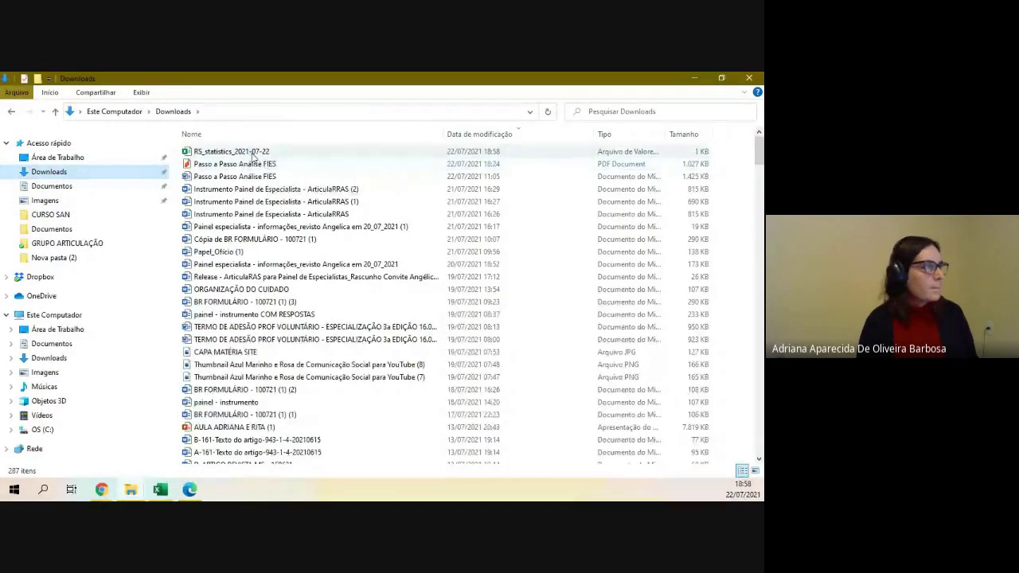
{"action": "left_click", "coordinate": [261, 153]}
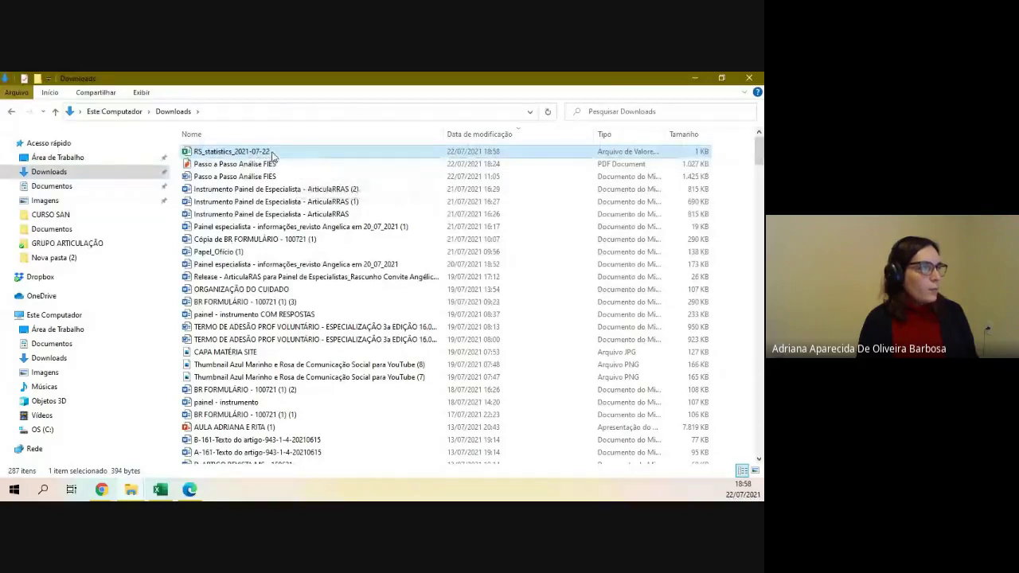
{"action": "right_click", "coordinate": [272, 156]}
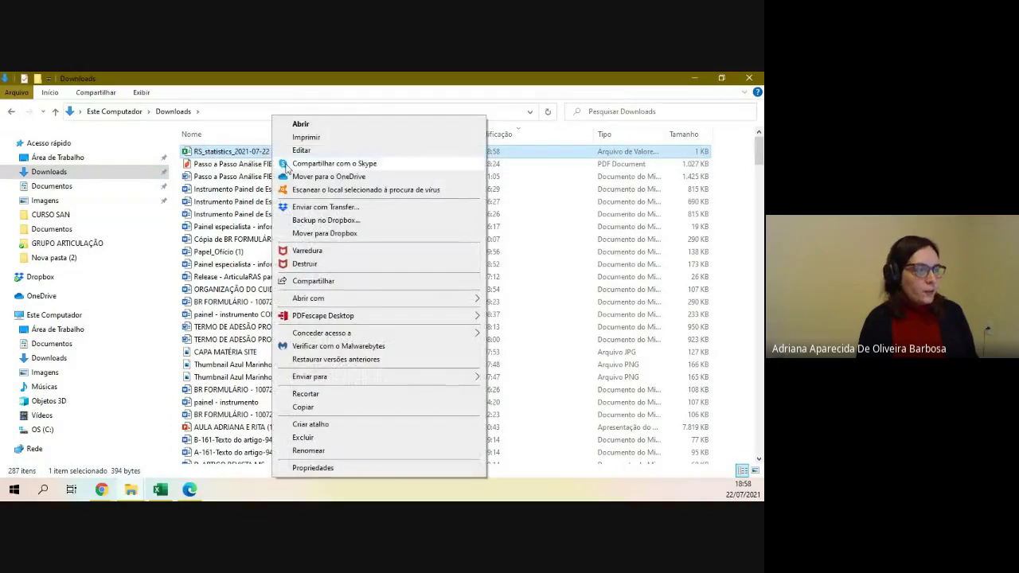
{"action": "mouse_move", "coordinate": [371, 299]}
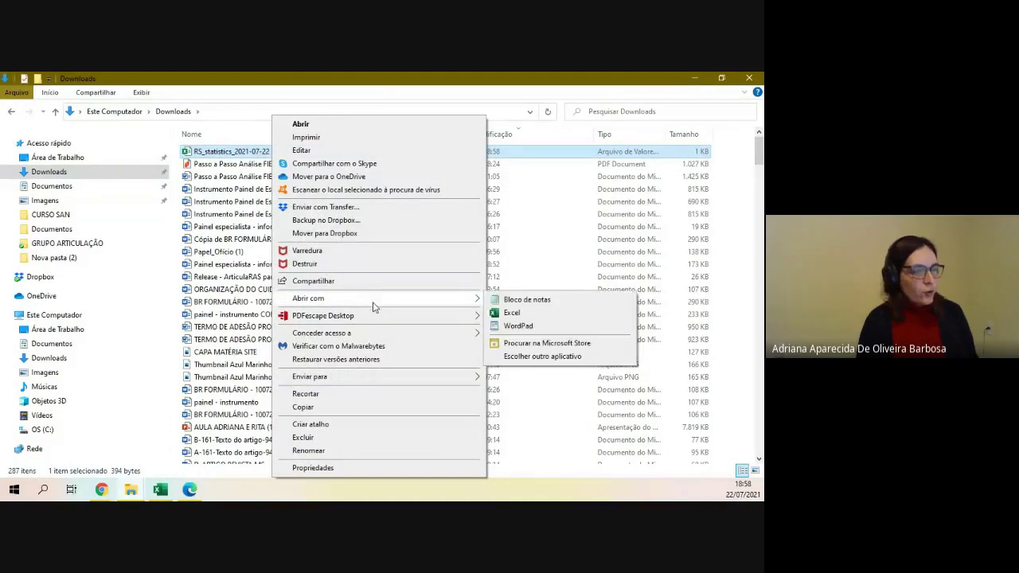
{"action": "left_click", "coordinate": [510, 303]}
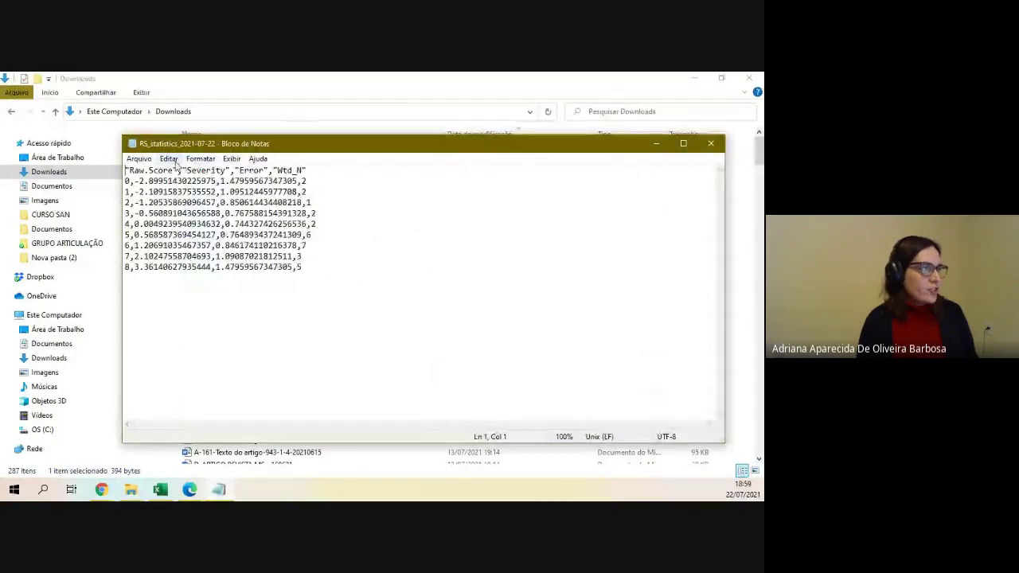
Replace every comma in the file with a semicolon, with case matching enabled
{"action": "left_click", "coordinate": [169, 158]}
{"action": "left_click", "coordinate": [221, 299]}
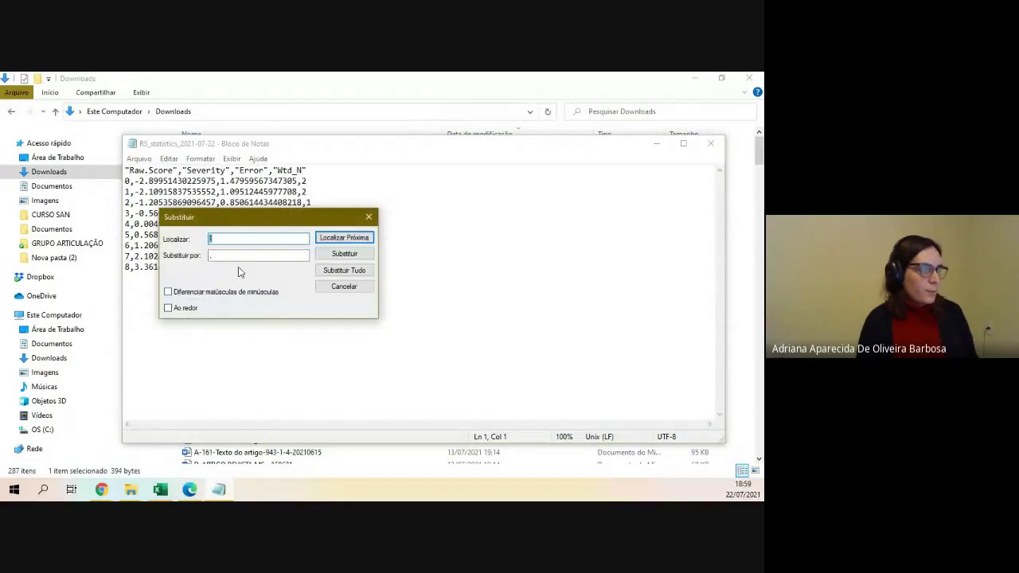
{"action": "left_click_drag", "start_coordinate": [228, 217], "coordinate": [346, 215]}
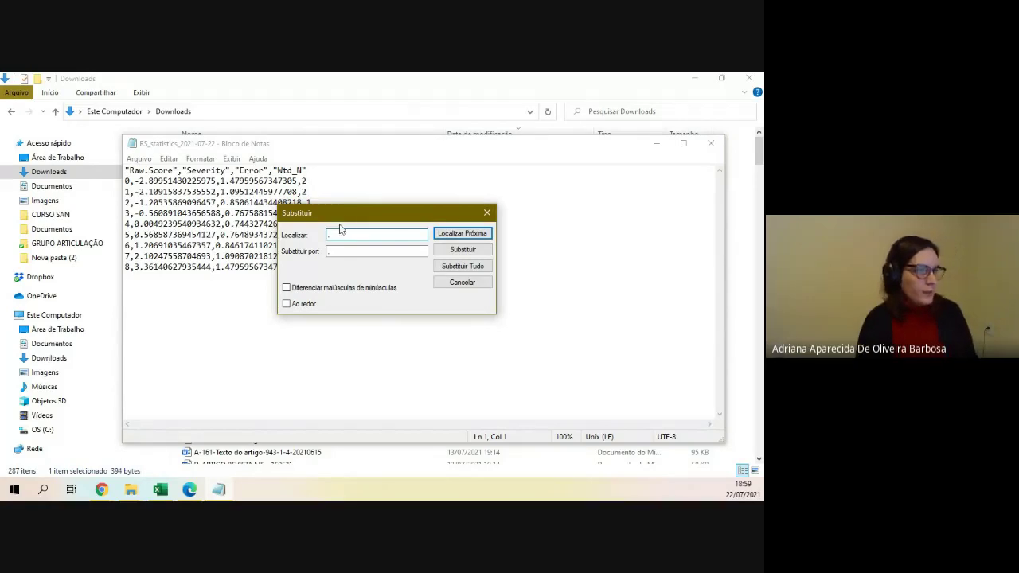
{"action": "left_click", "coordinate": [374, 290]}
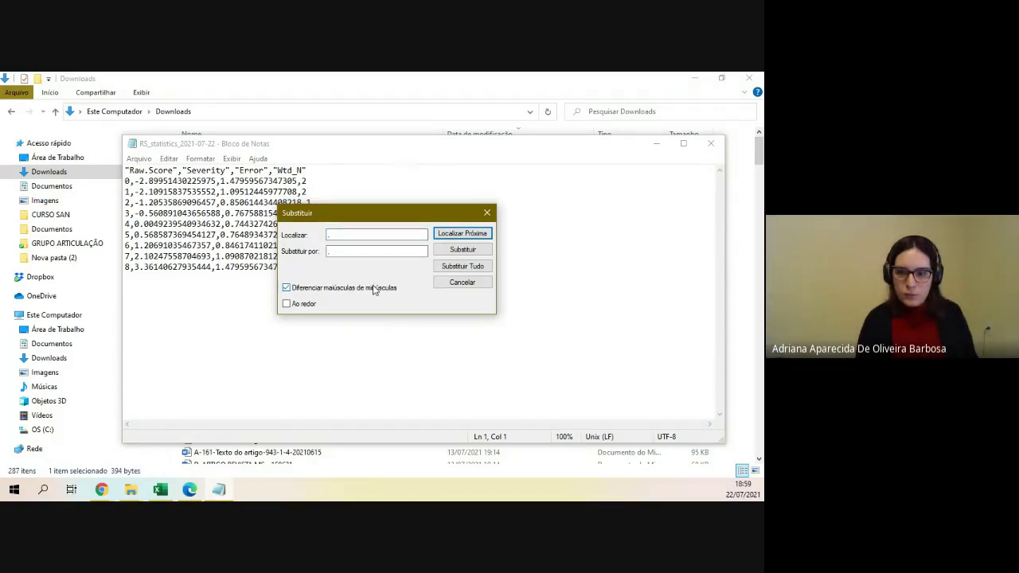
{"action": "left_click", "coordinate": [344, 251]}
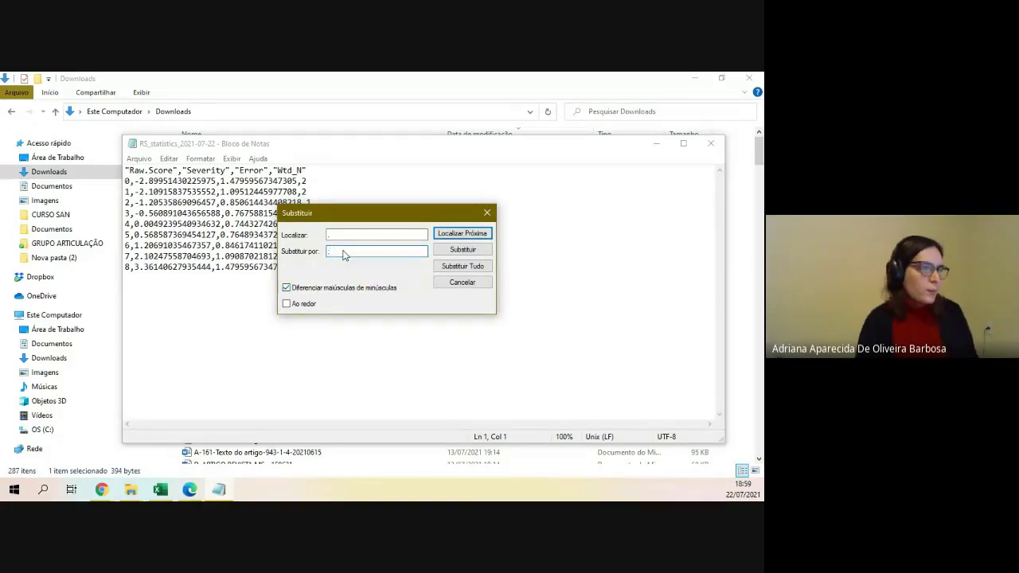
{"action": "type", "text": ","}
{"action": "left_click", "coordinate": [462, 266]}
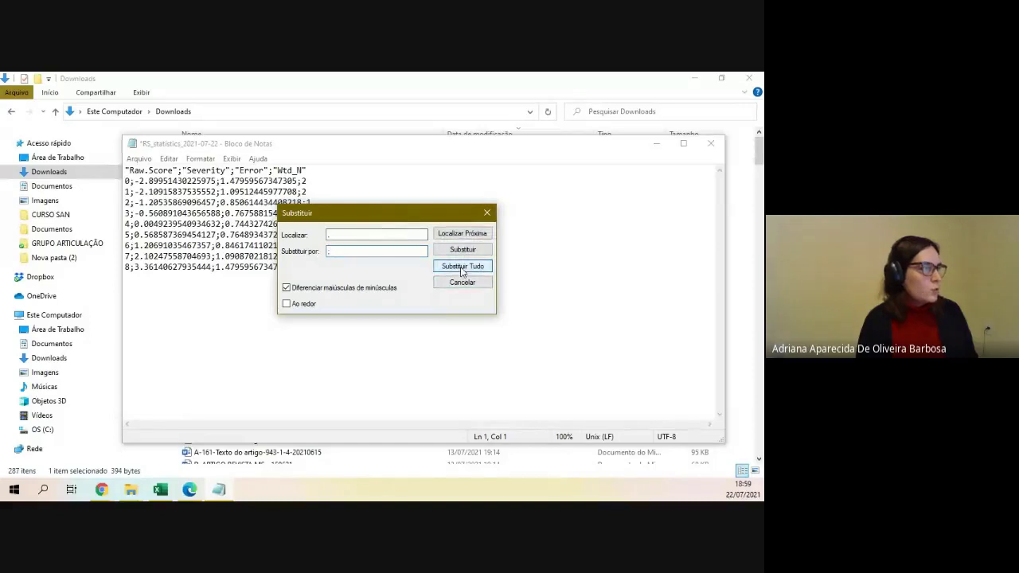
Replace every period in the file with a comma
{"action": "left_click_drag", "start_coordinate": [325, 215], "coordinate": [370, 219]}
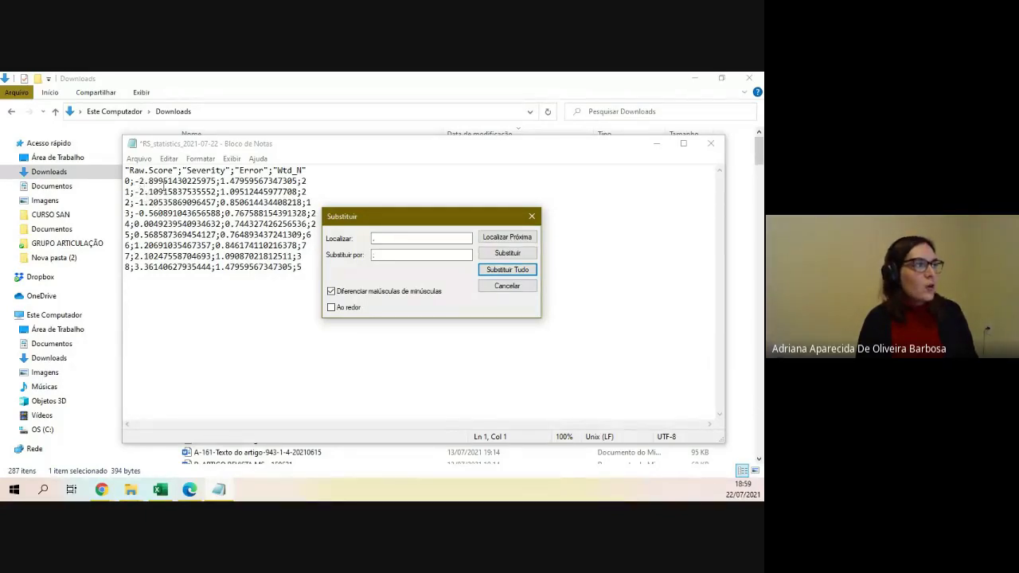
{"action": "left_click", "coordinate": [390, 238]}
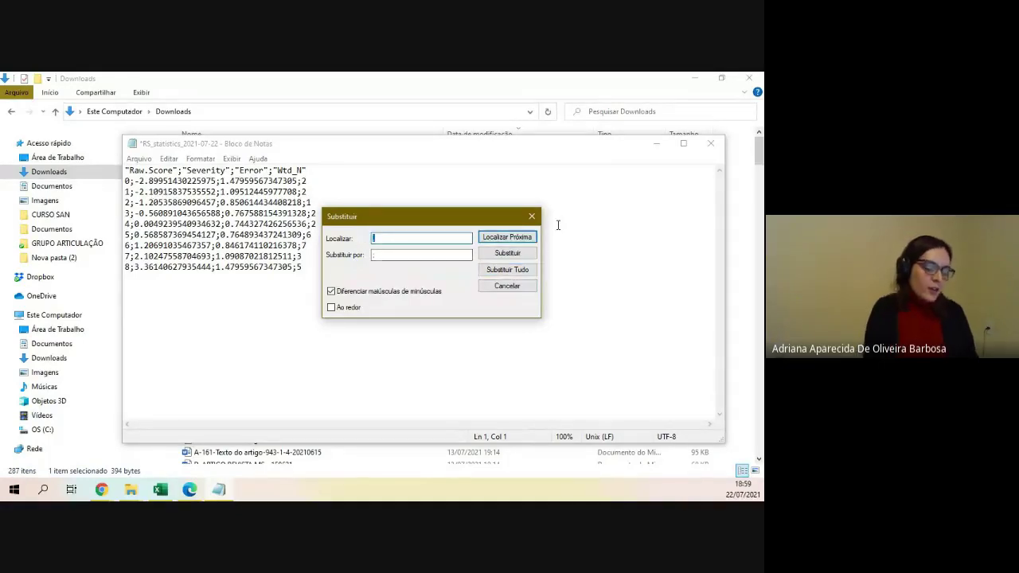
{"action": "key", "text": "BackSpace"}
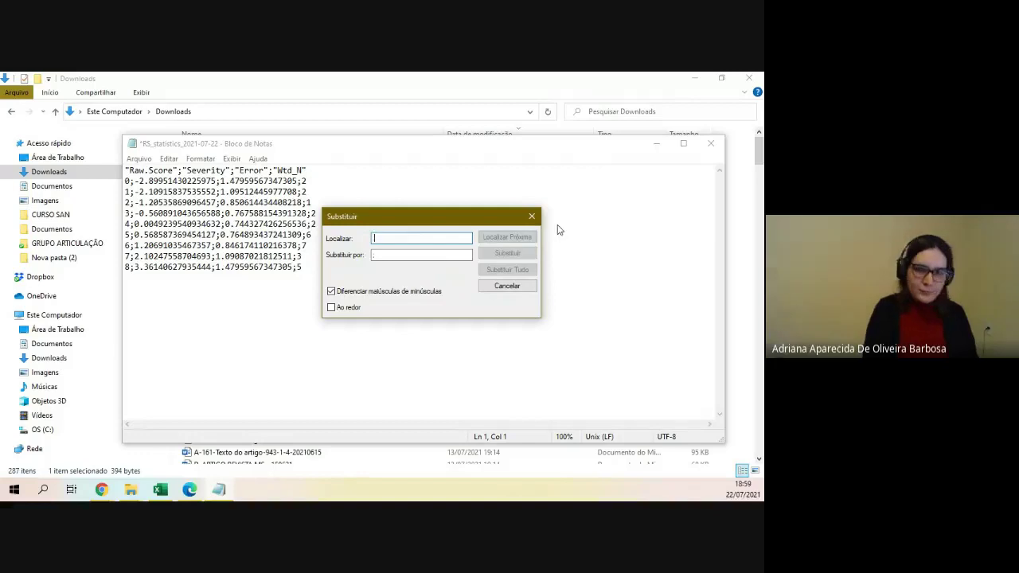
{"action": "key", "text": "Tab"}
{"action": "key", "text": "BackSpace"}
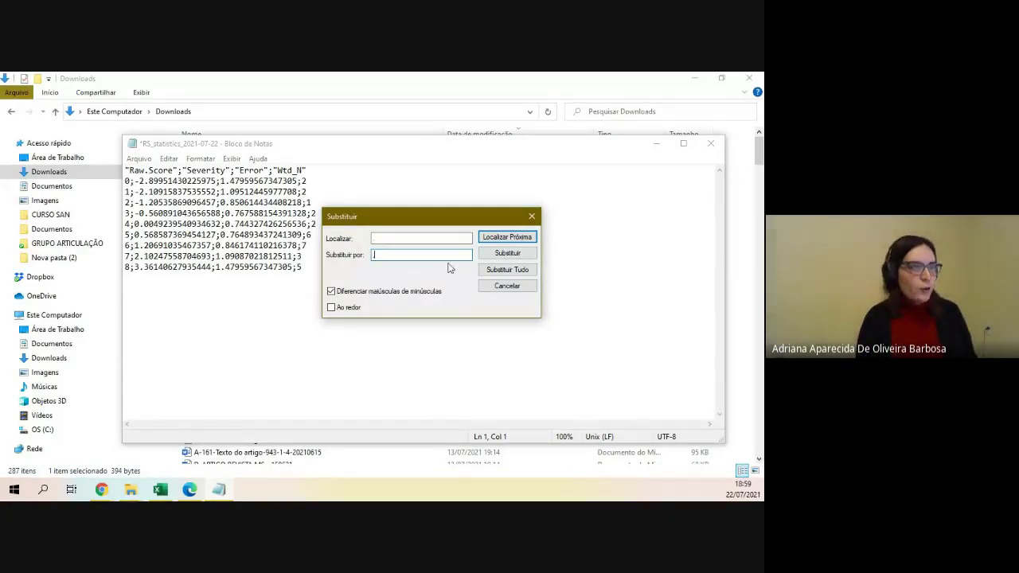
{"action": "type", "text": ","}
{"action": "left_click", "coordinate": [510, 270]}
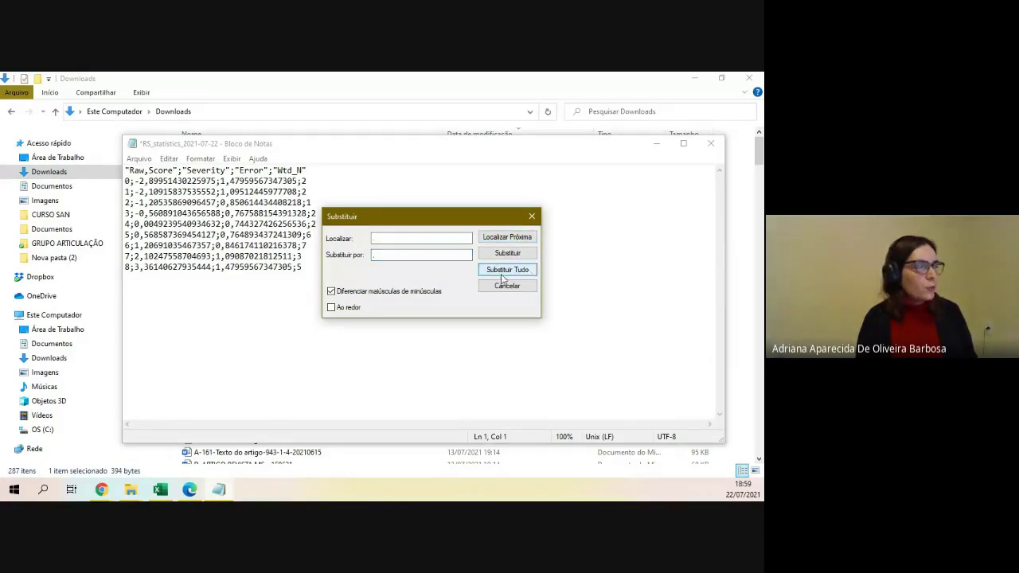
Close the replace dialog and the text file, saving the changes to RS_statistics_2021-07-22.csv
{"action": "left_click", "coordinate": [532, 217]}
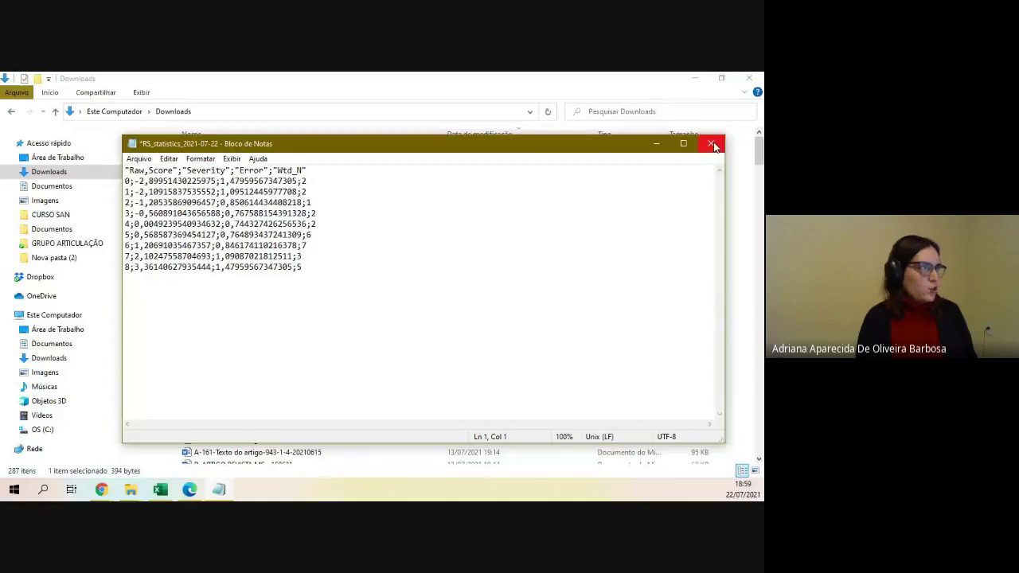
{"action": "left_click", "coordinate": [712, 144]}
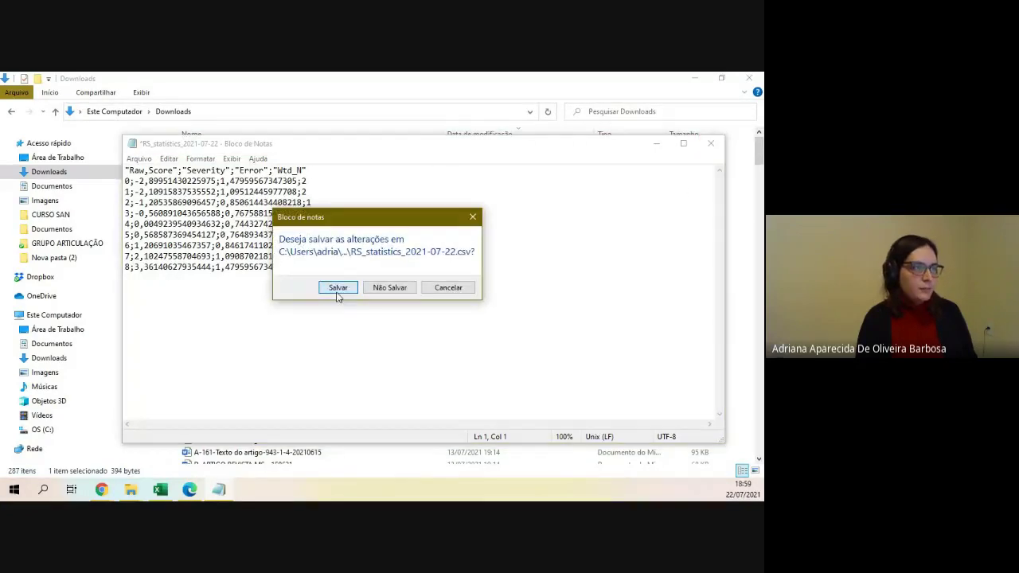
{"action": "left_click", "coordinate": [338, 288]}
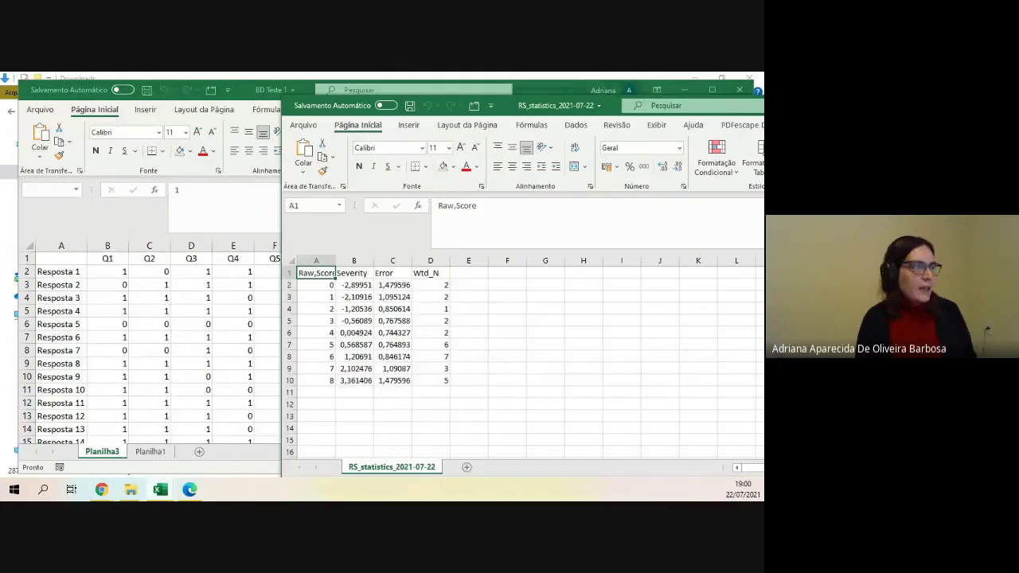
Open the edited RS_statistics_2021-07-22 file in Excel and highlight the raw score data to check its columns
{"action": "left_click", "coordinate": [263, 363]}
{"action": "left_click_drag", "start_coordinate": [265, 375], "coordinate": [131, 268]}
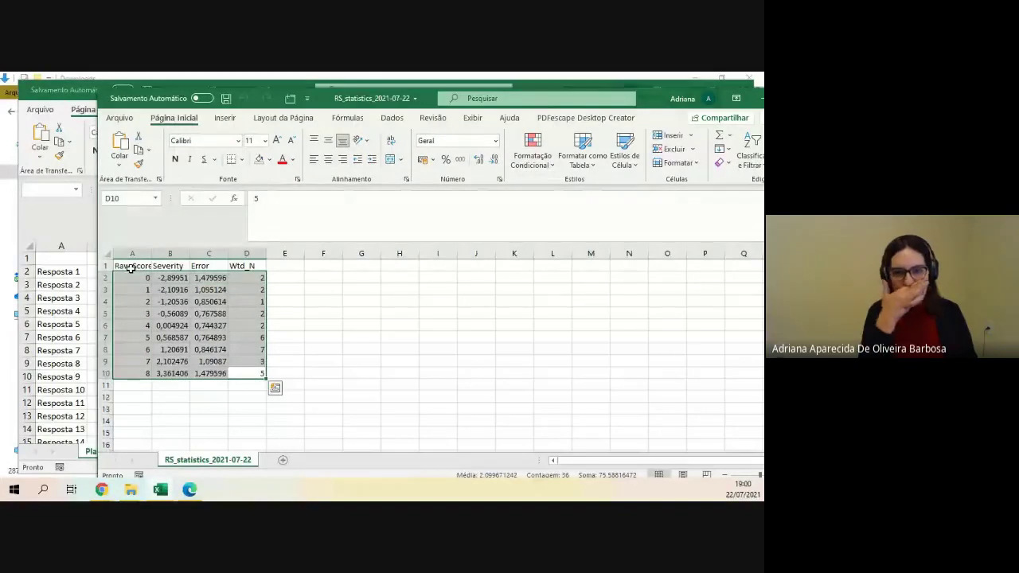
{"action": "left_click", "coordinate": [322, 385]}
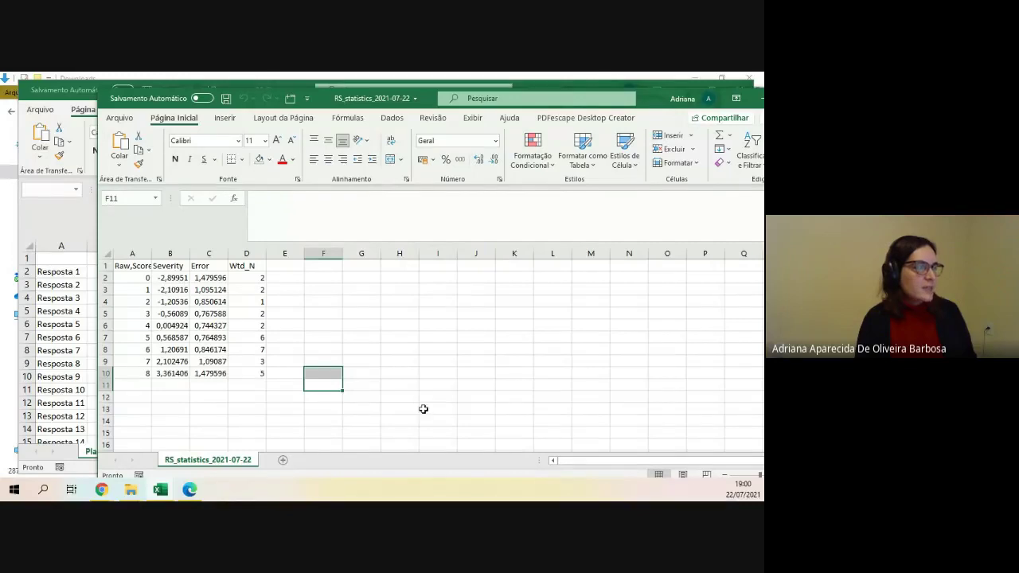
Switch to the FIES data analysis page in Edge and highlight the item statistics table to review its values
{"action": "mouse_move", "coordinate": [650, 99]}
{"action": "left_mouse_down"}
{"action": "mouse_move", "coordinate": [635, 100]}
{"action": "mouse_move", "coordinate": [679, 86]}
{"action": "mouse_move", "coordinate": [570, 86]}
{"action": "left_mouse_up"}
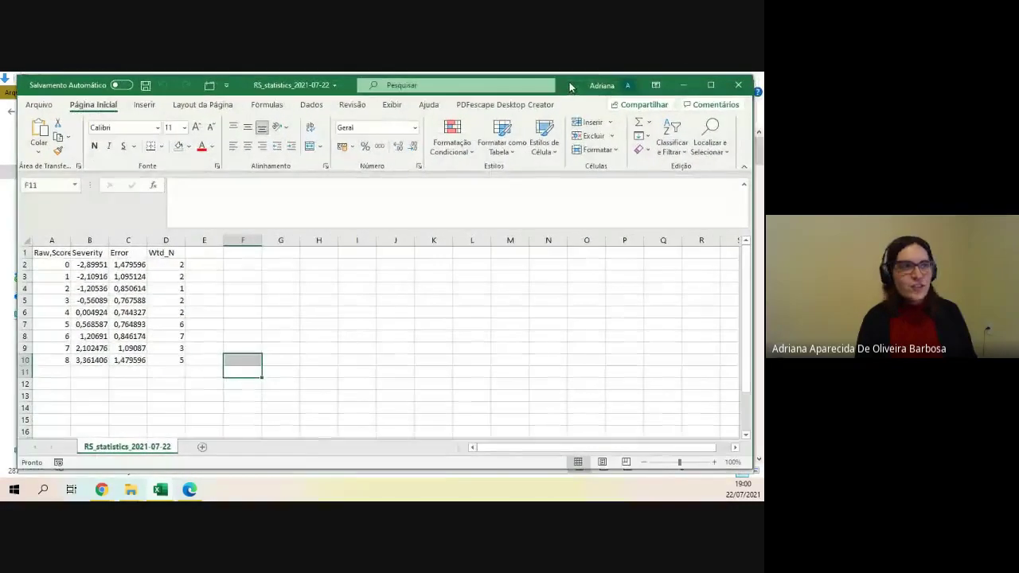
{"action": "mouse_move", "coordinate": [101, 489]}
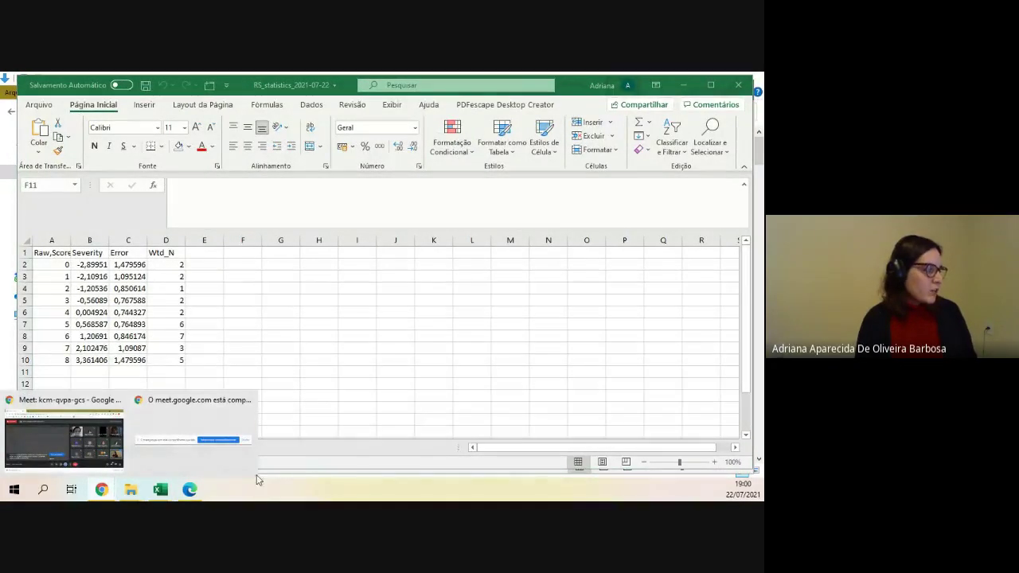
{"action": "left_click", "coordinate": [189, 489]}
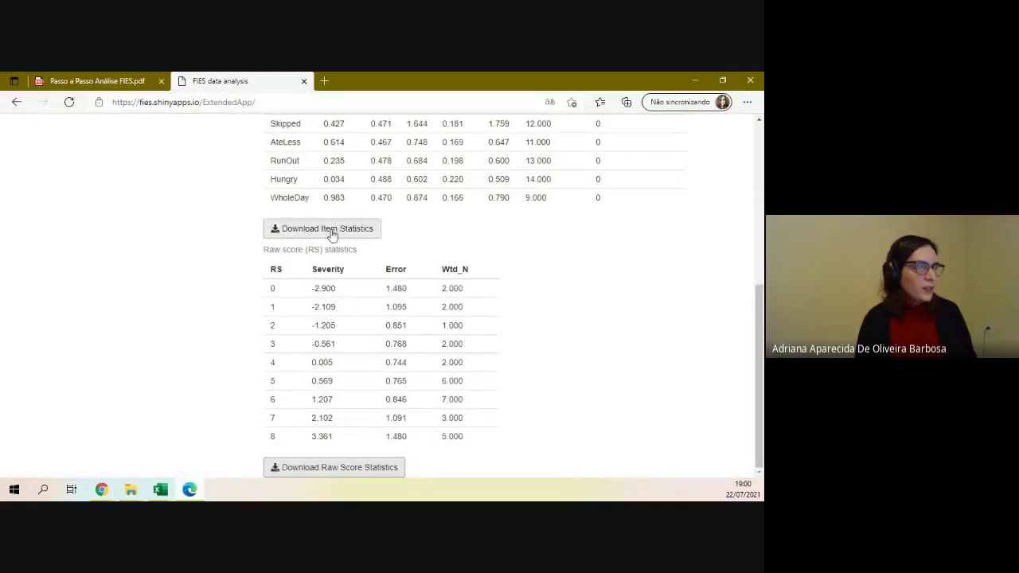
{"action": "scroll", "coordinate": [334, 235], "scroll_direction": "up", "scroll_amount": 3}
{"action": "left_click_drag", "start_coordinate": [326, 232], "coordinate": [342, 343]}
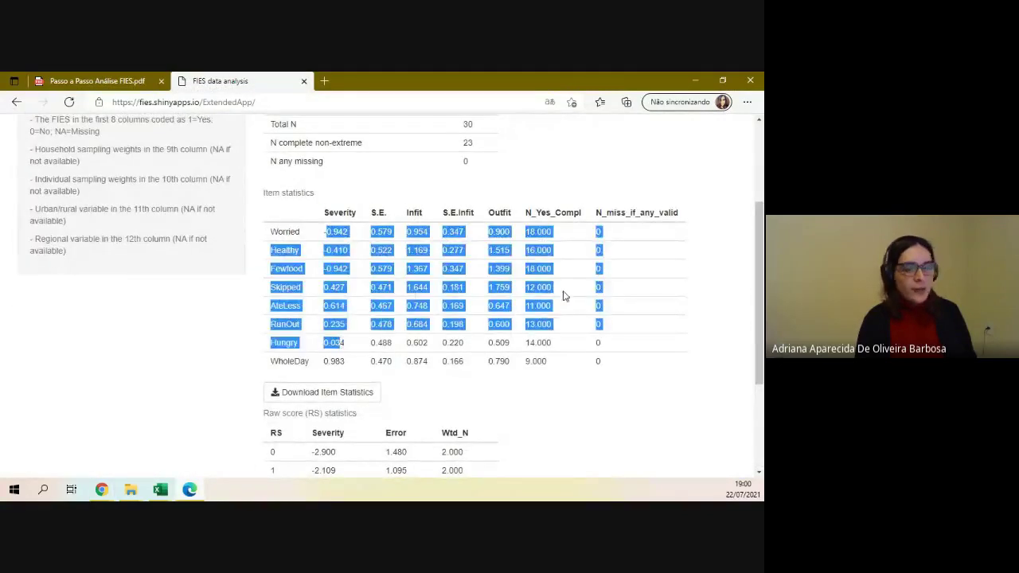
{"action": "left_click", "coordinate": [649, 326]}
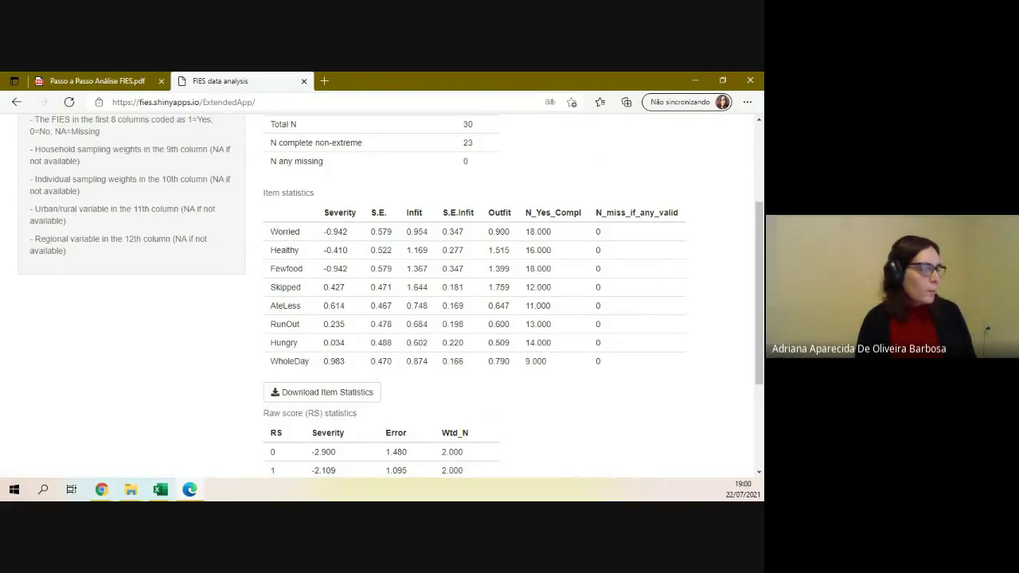
Read on in the Passo a Passo Análise FIES.pdf guide to step 8, about downloading the FIES Excel template
{"action": "left_click", "coordinate": [188, 491]}
{"action": "left_click", "coordinate": [80, 80]}
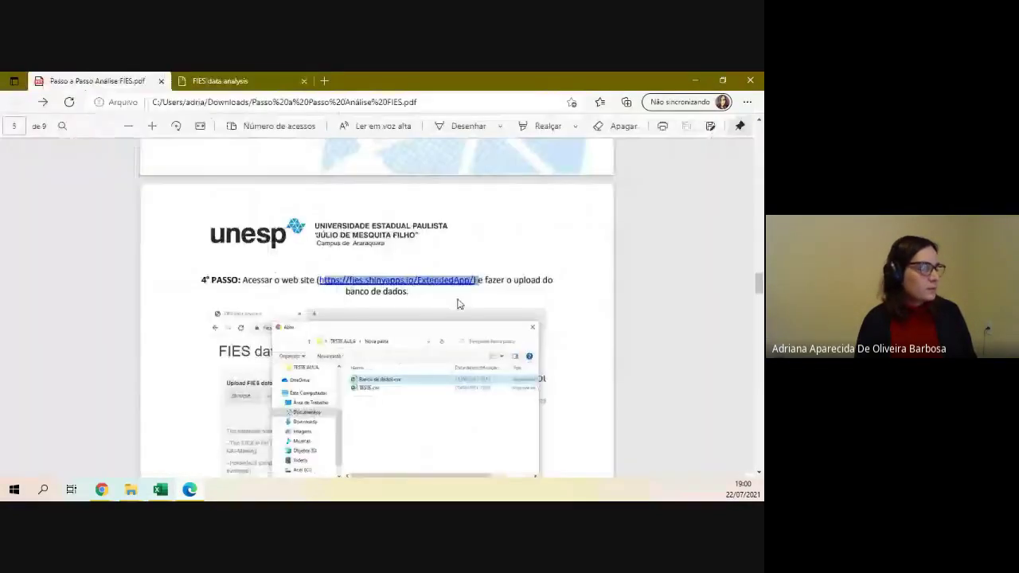
{"action": "scroll", "coordinate": [458, 304], "scroll_direction": "down", "scroll_amount": 5}
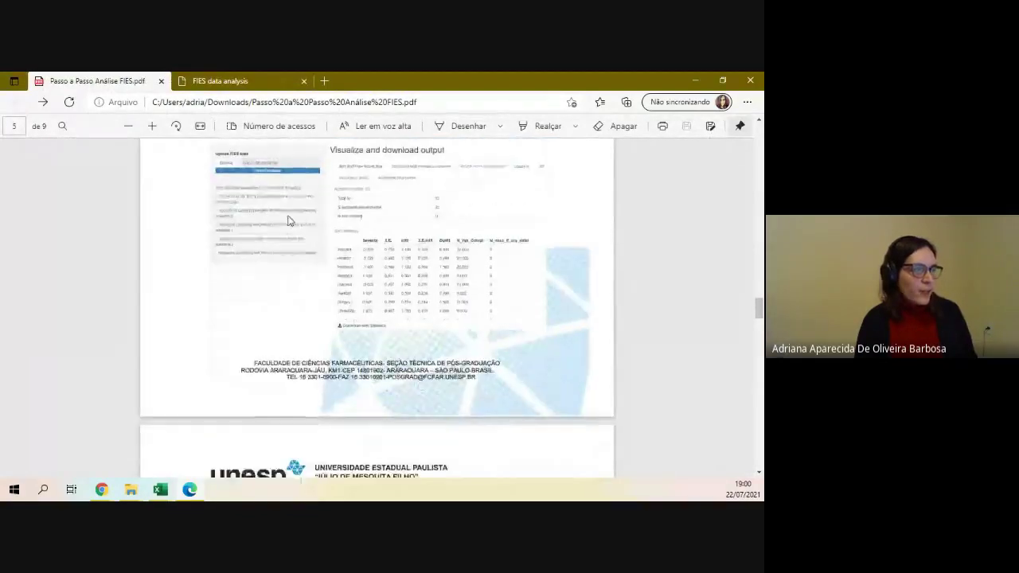
{"action": "scroll", "coordinate": [392, 235], "scroll_direction": "down", "scroll_amount": 10}
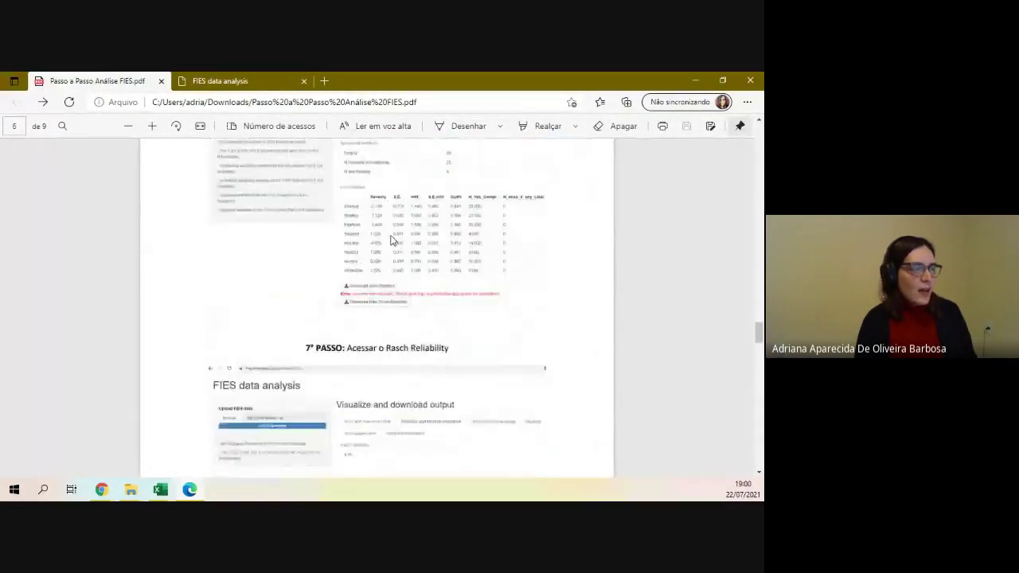
{"action": "scroll", "coordinate": [390, 239], "scroll_direction": "down", "scroll_amount": 8}
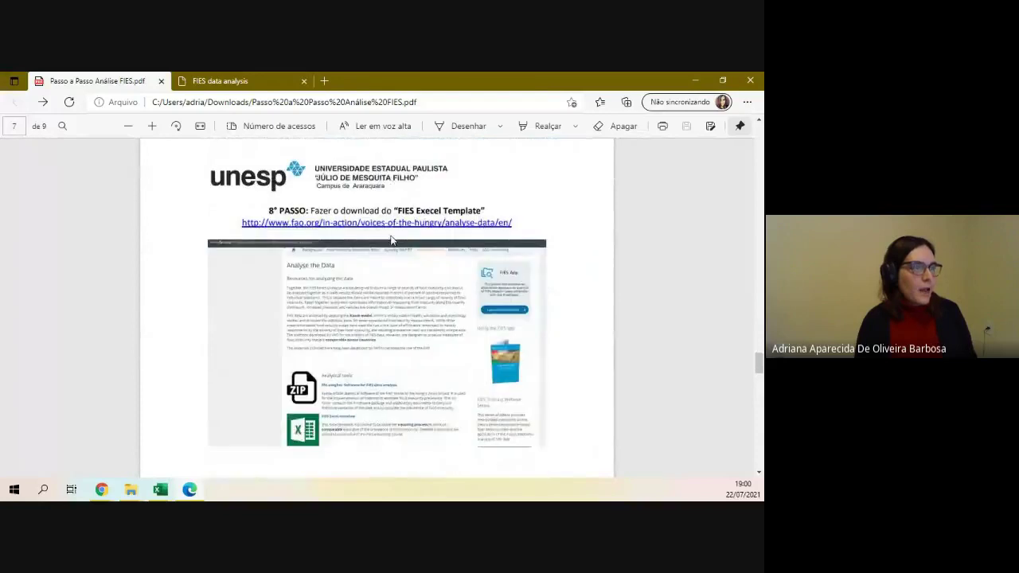
{"action": "scroll", "coordinate": [330, 216], "scroll_direction": "up", "scroll_amount": 2}
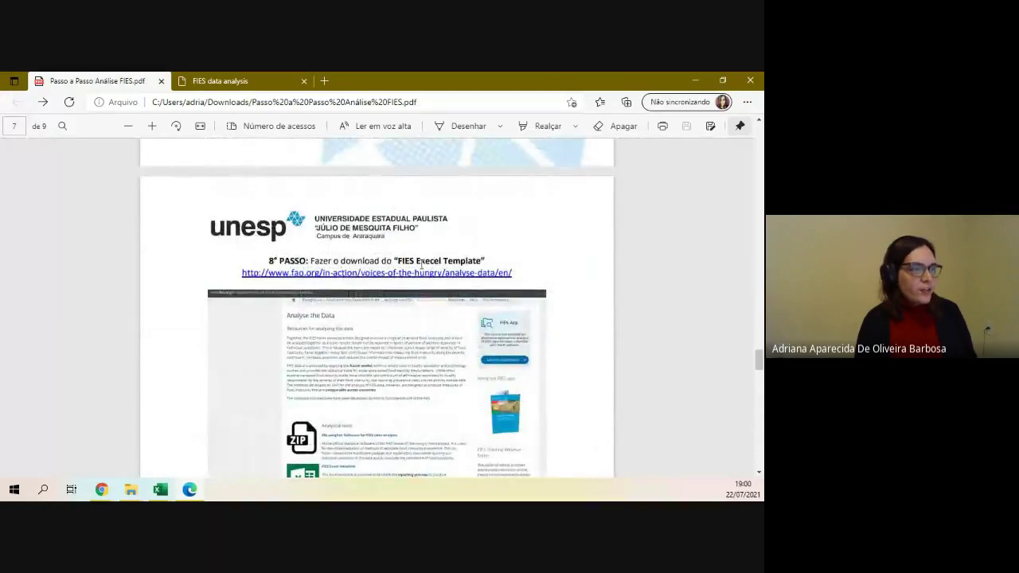
{"action": "left_click_drag", "start_coordinate": [443, 261], "coordinate": [483, 257]}
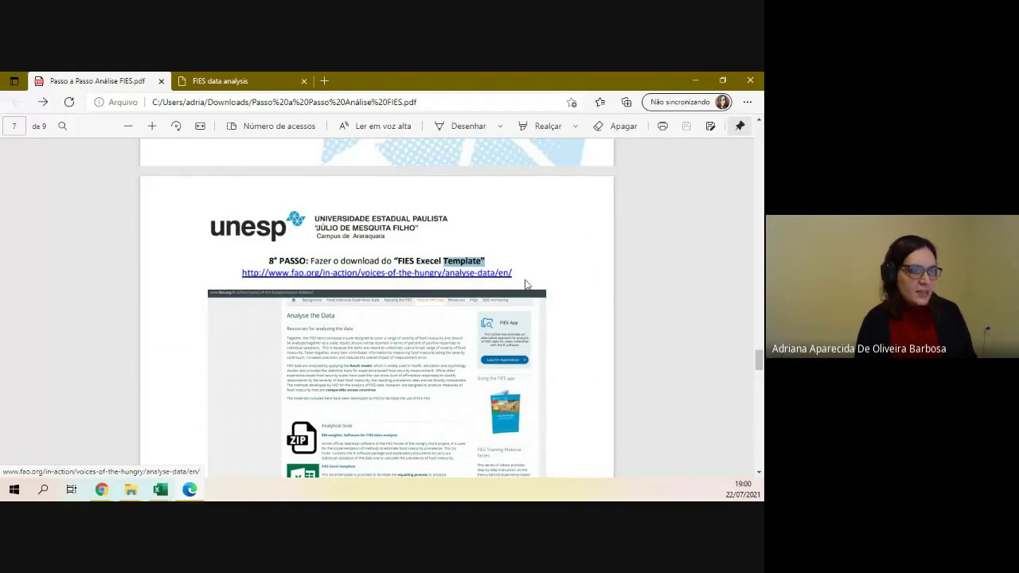
{"action": "right_click", "coordinate": [450, 276]}
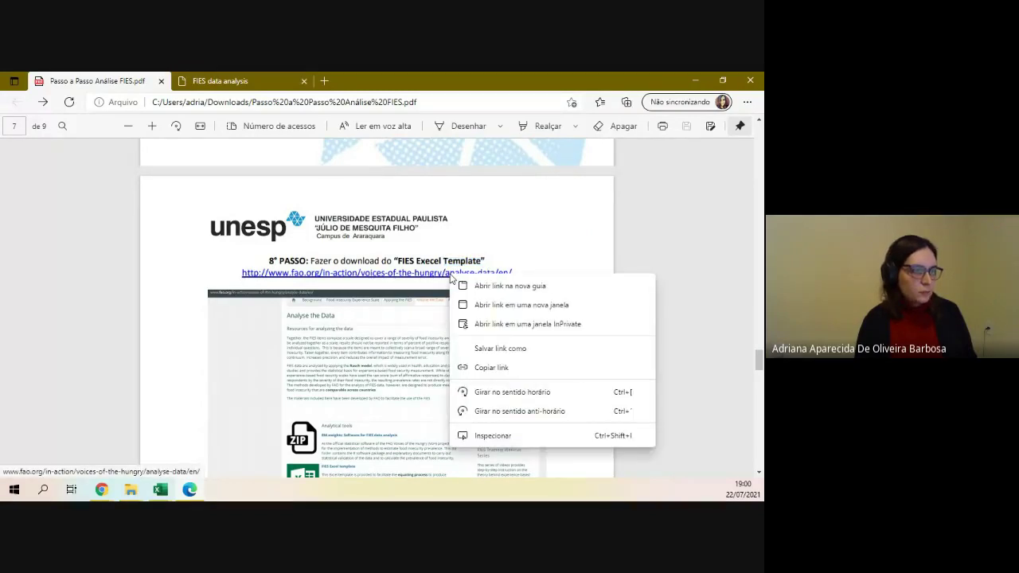
{"action": "left_click", "coordinate": [507, 368]}
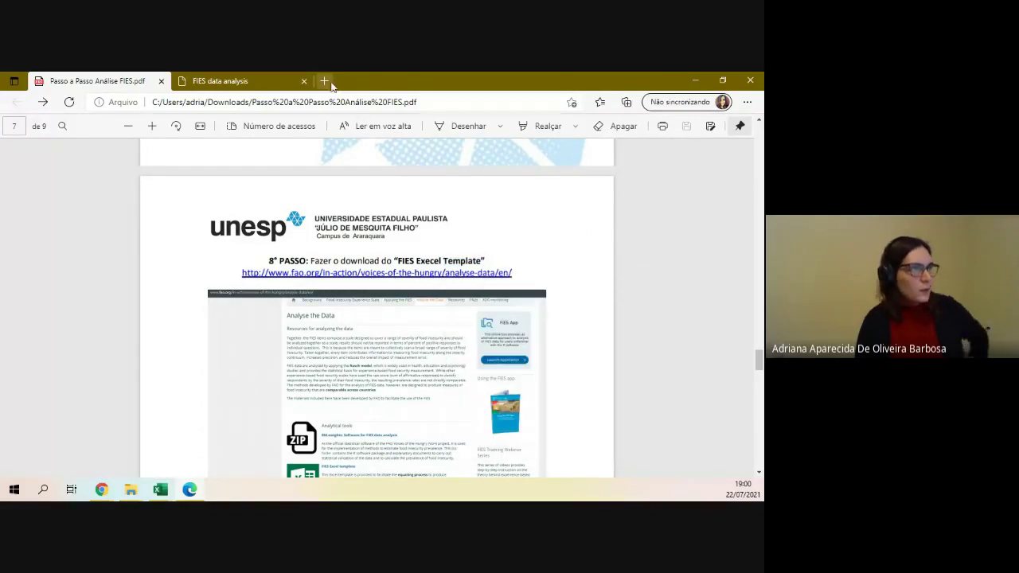
{"action": "left_click", "coordinate": [325, 81]}
{"action": "key", "text": "ctrl+s"}
{"action": "type", "text": "https://fies.shinyapps.io/ExtendedApp/)"}
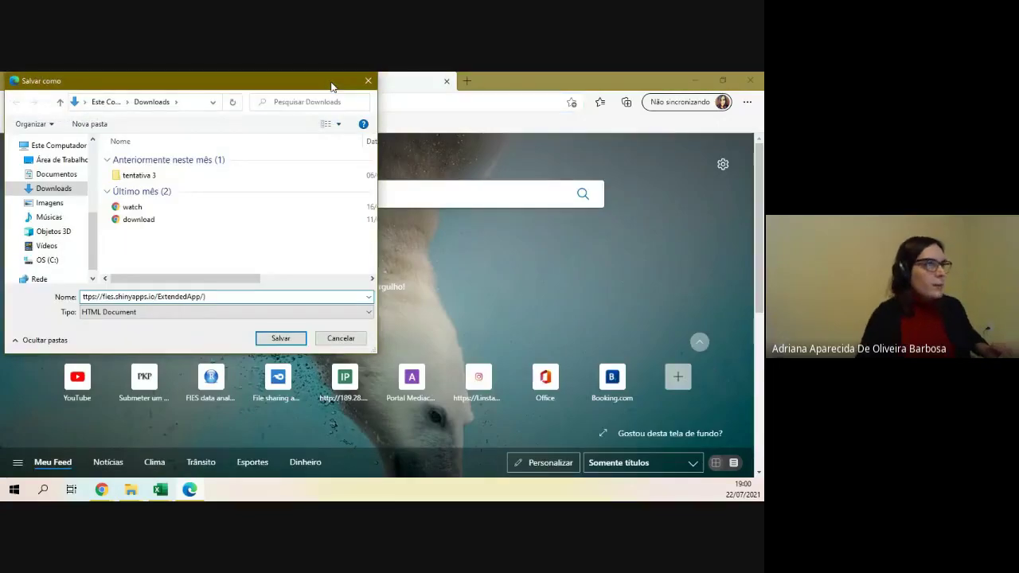
{"action": "left_click", "coordinate": [366, 81]}
{"action": "left_click", "coordinate": [362, 100]}
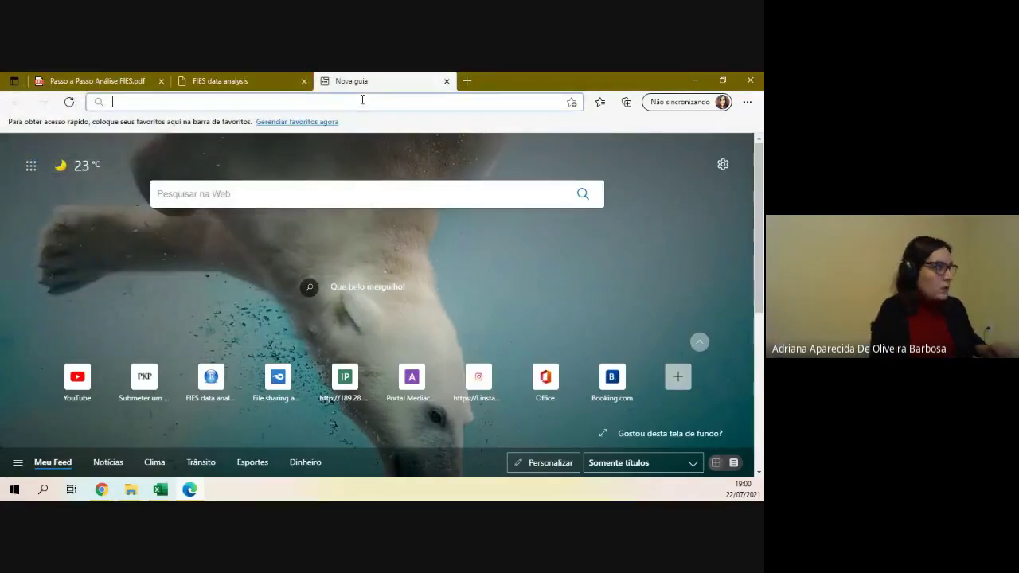
{"action": "type", "text": "ttps://fies.shinyapps.io/ExtendedApp/)"}
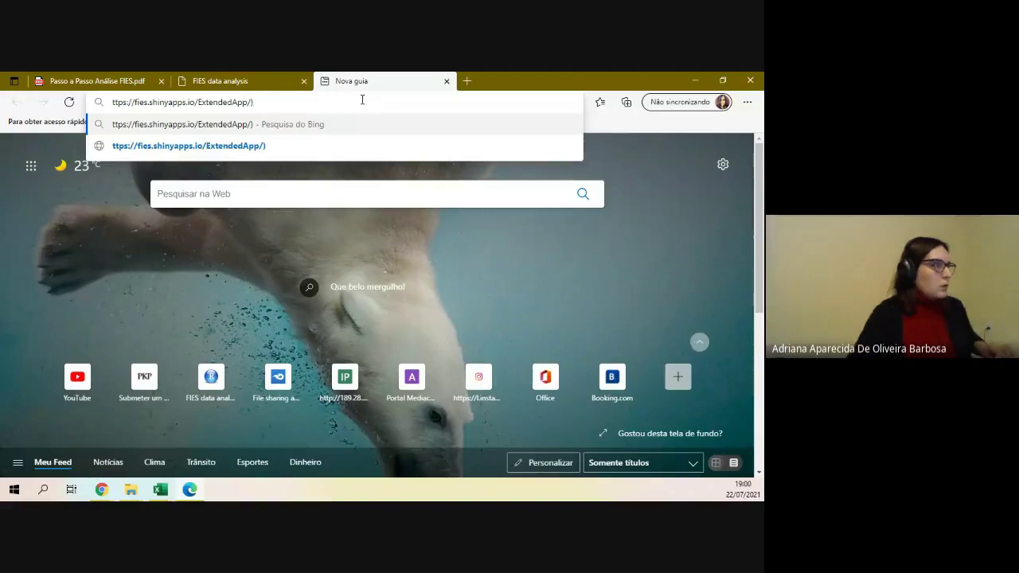
{"action": "key", "text": "Escape"}
{"action": "left_click", "coordinate": [259, 76]}
Open the FAO "Analyse the Data" page from the link in step 8 of the PDF guide and dismiss the translation offer
{"action": "left_click", "coordinate": [95, 81]}
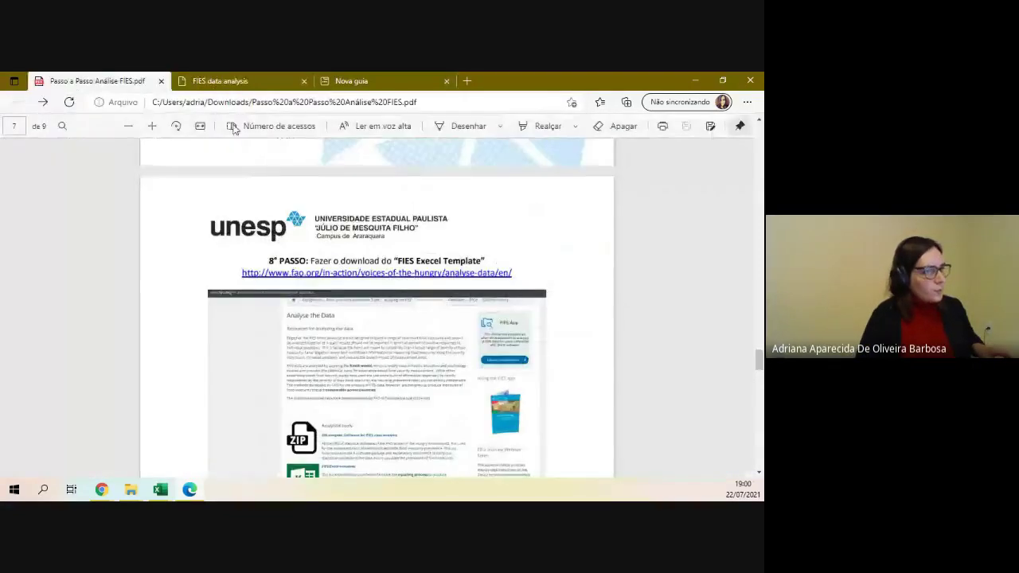
{"action": "left_click", "coordinate": [386, 277]}
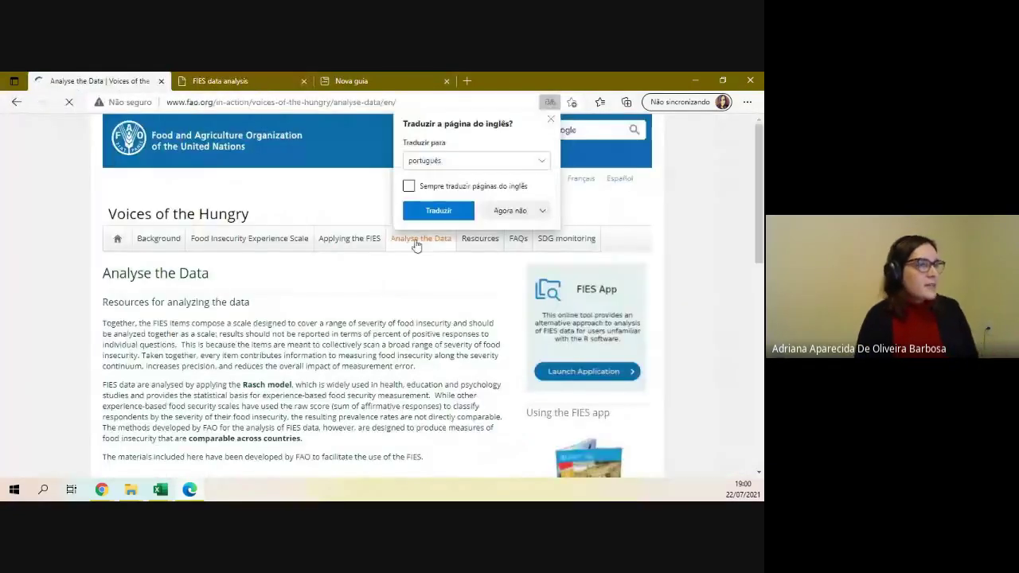
{"action": "left_click", "coordinate": [551, 120]}
Download the FIES Excel template from the page's Analytical tools section
{"action": "scroll", "coordinate": [230, 229], "scroll_direction": "down", "scroll_amount": 3}
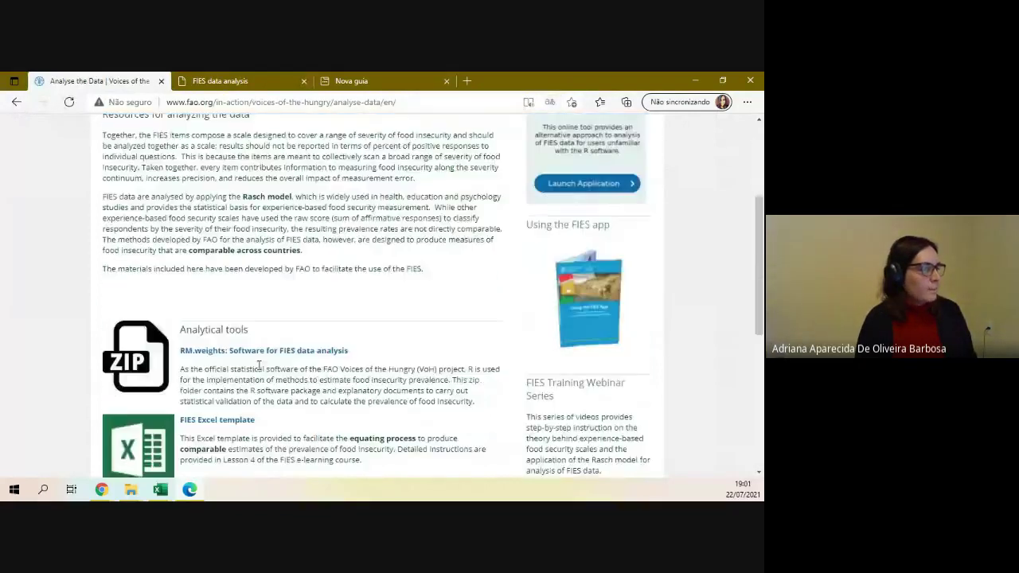
{"action": "scroll", "coordinate": [229, 229], "scroll_direction": "down", "scroll_amount": 1}
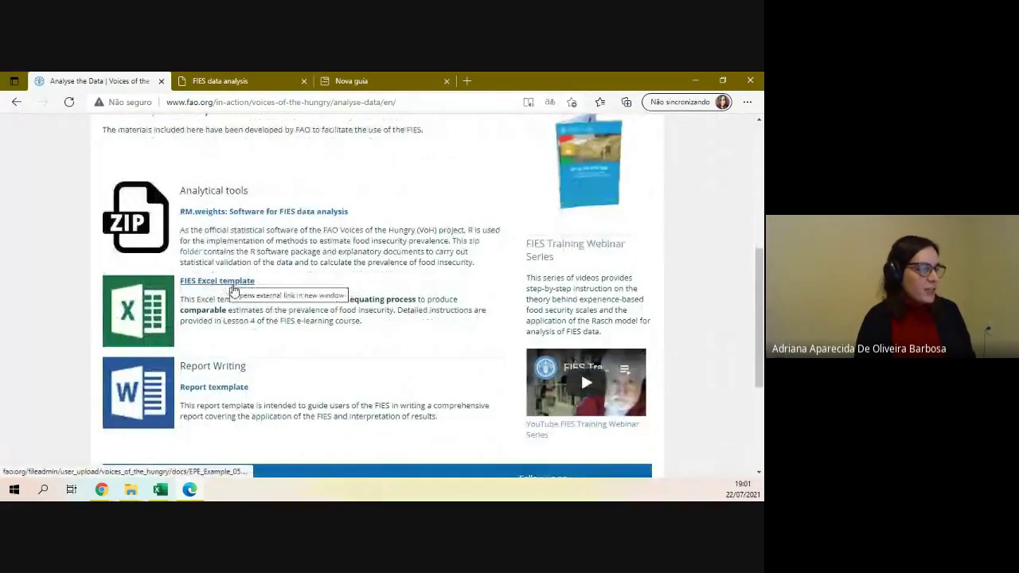
{"action": "left_click", "coordinate": [241, 285]}
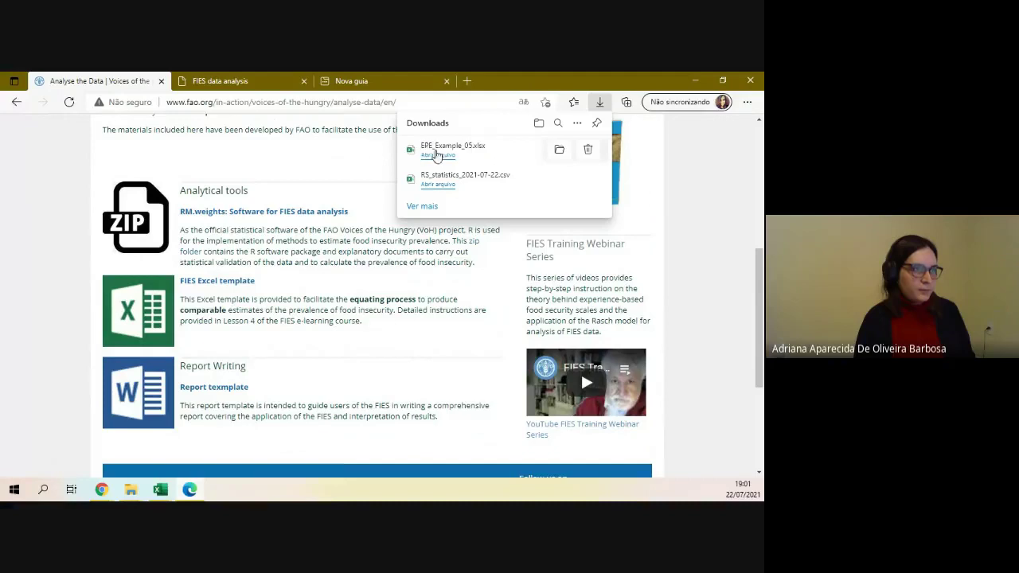
Open the downloaded EPE_Example_05.xlsx in Excel, maximize its window and enable editing
{"action": "left_click", "coordinate": [441, 156]}
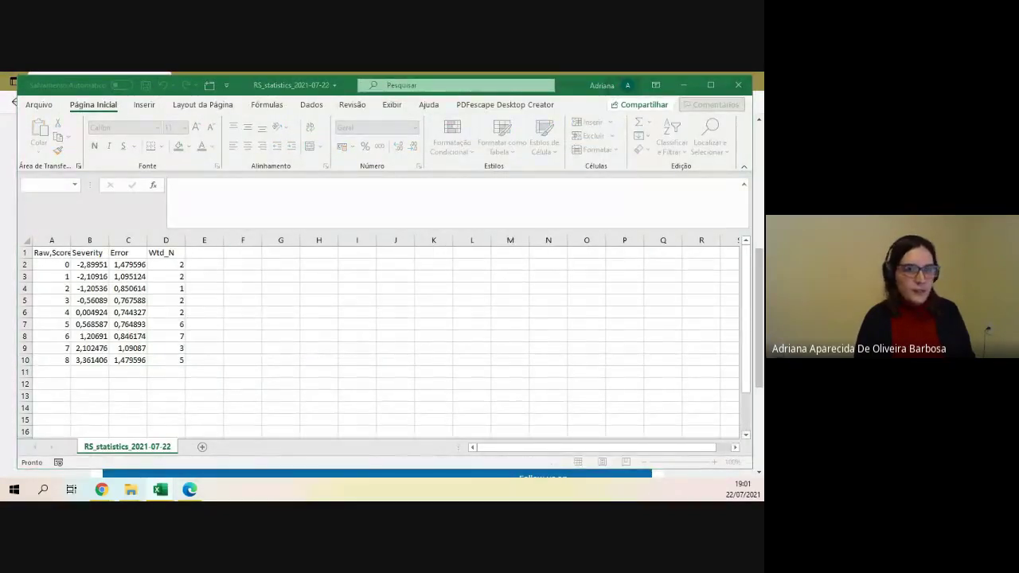
{"action": "double_click", "coordinate": [626, 116]}
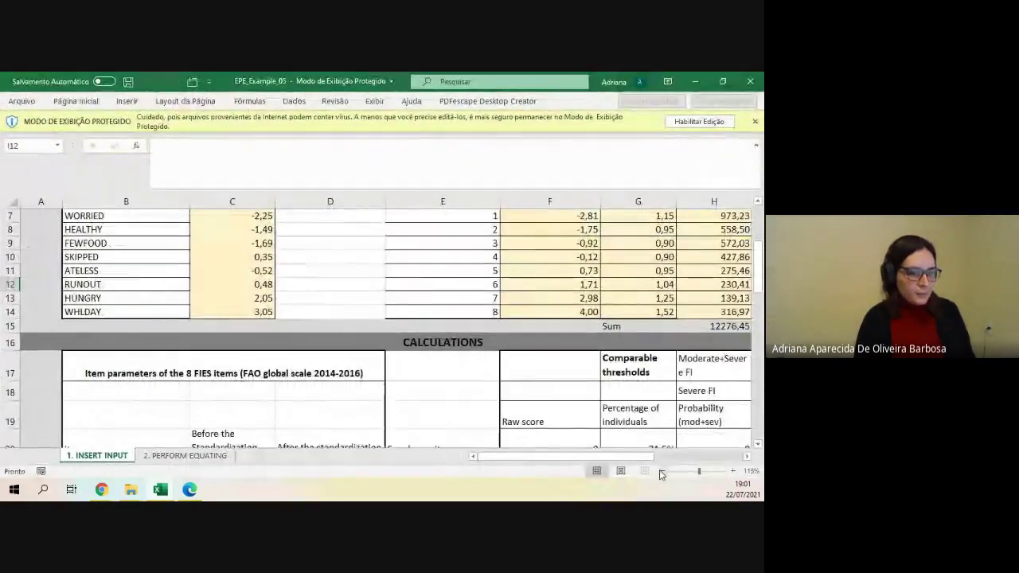
{"action": "left_click", "coordinate": [699, 121]}
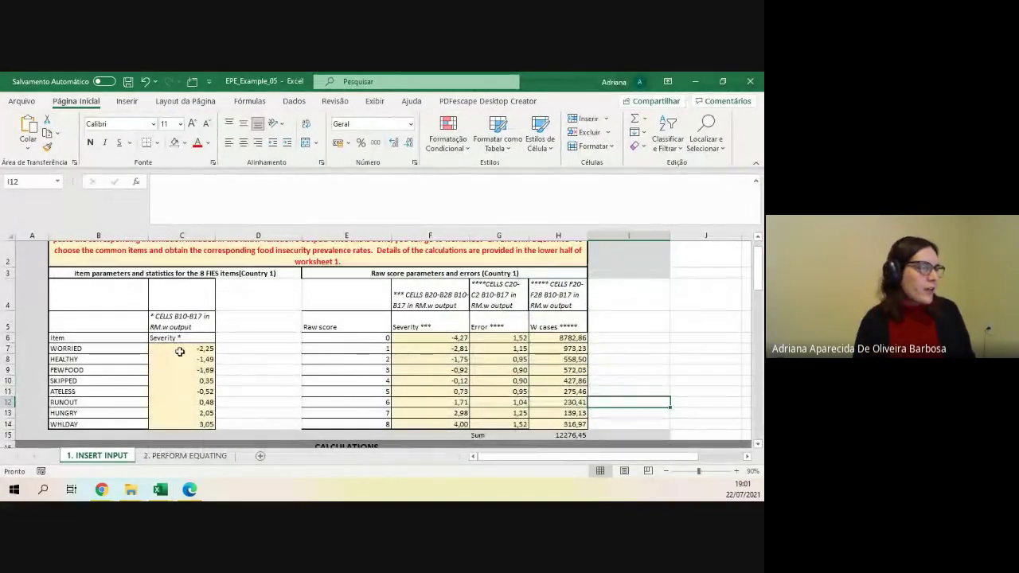
Highlight the item severity cells and the raw score severity, error and weighted case cells on the 1. INSERT INPUT sheet to review them
{"action": "scroll", "coordinate": [179, 352], "scroll_direction": "down", "scroll_amount": 1}
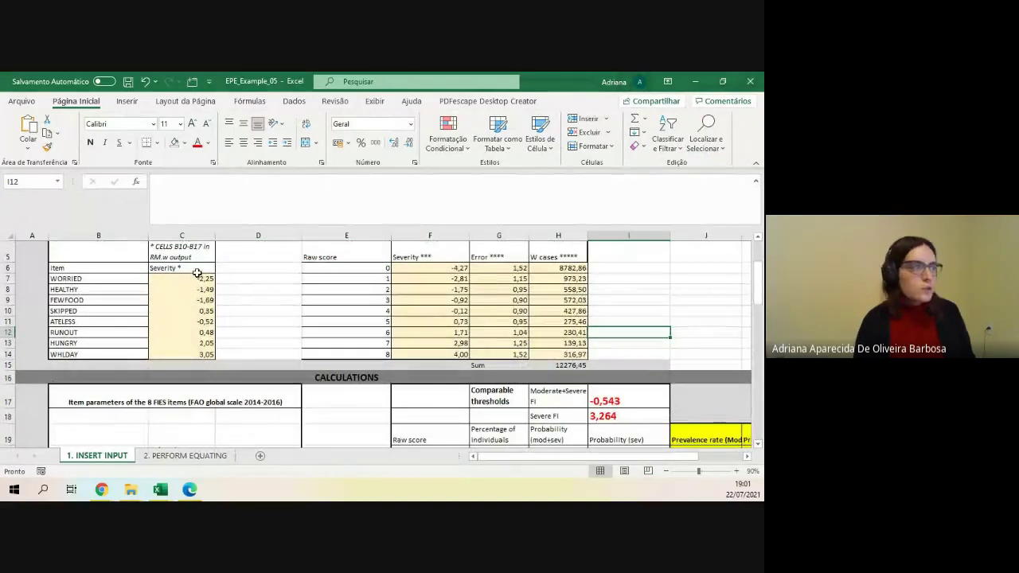
{"action": "left_click_drag", "start_coordinate": [197, 275], "coordinate": [201, 354]}
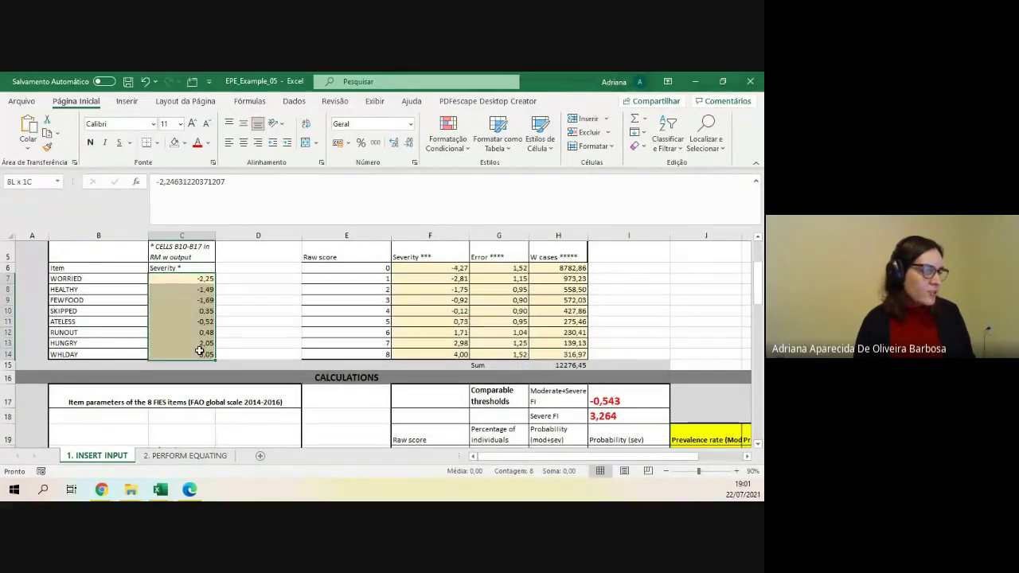
{"action": "left_click_drag", "start_coordinate": [460, 269], "coordinate": [562, 354]}
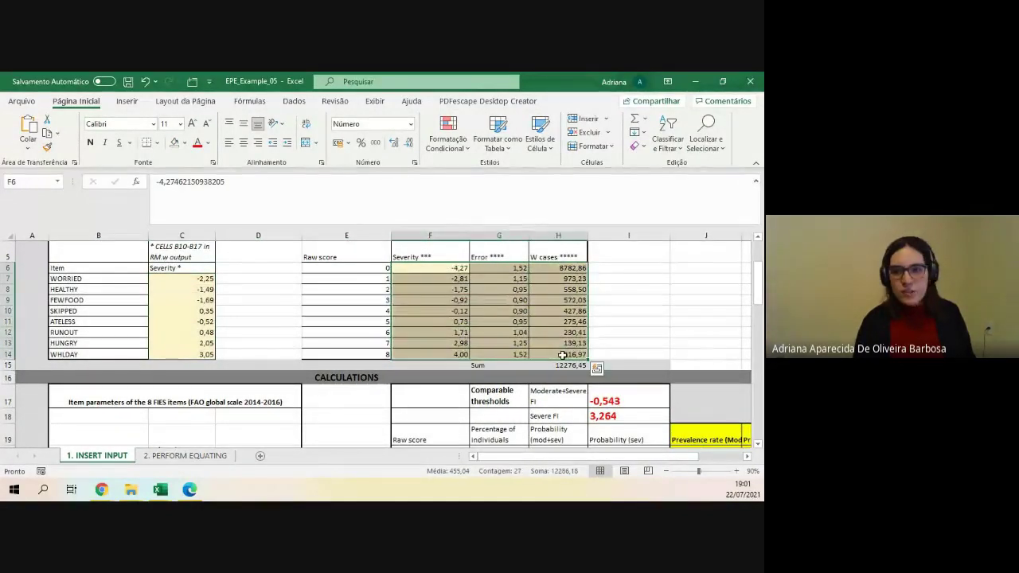
{"action": "left_click", "coordinate": [183, 268]}
{"action": "left_click_drag", "start_coordinate": [199, 278], "coordinate": [199, 354]}
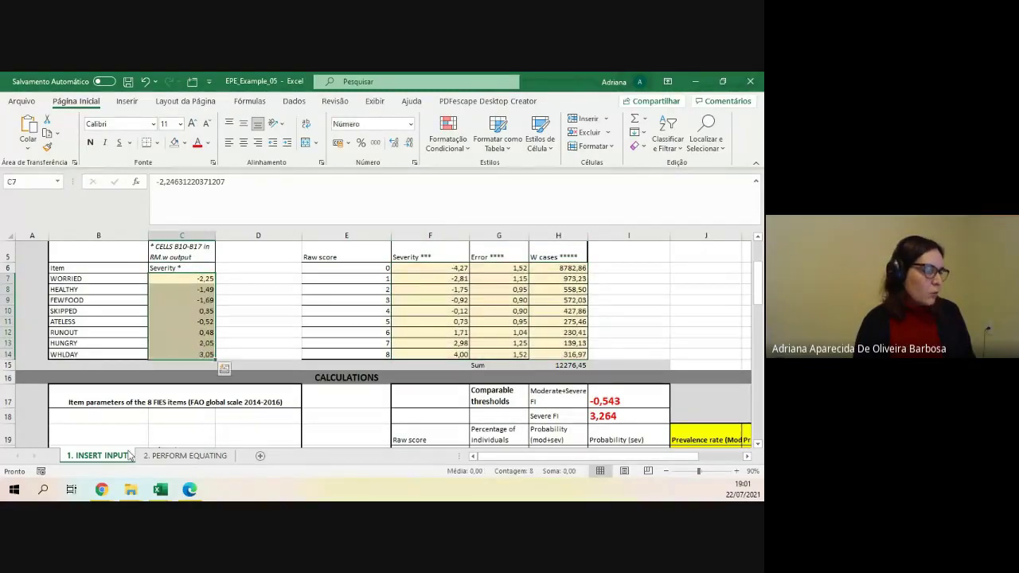
Return to the FIES data analysis page in Edge and highlight the severity values of the eight items, Worried to WholeDay
{"action": "mouse_move", "coordinate": [154, 476]}
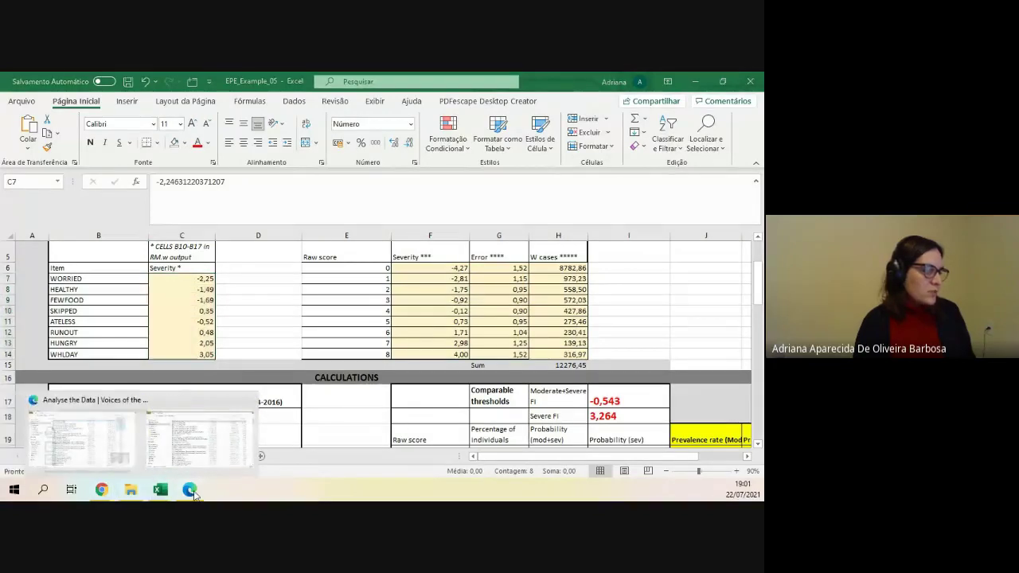
{"action": "left_click", "coordinate": [189, 489]}
{"action": "left_click", "coordinate": [239, 82]}
{"action": "left_click_drag", "start_coordinate": [324, 231], "coordinate": [347, 364]}
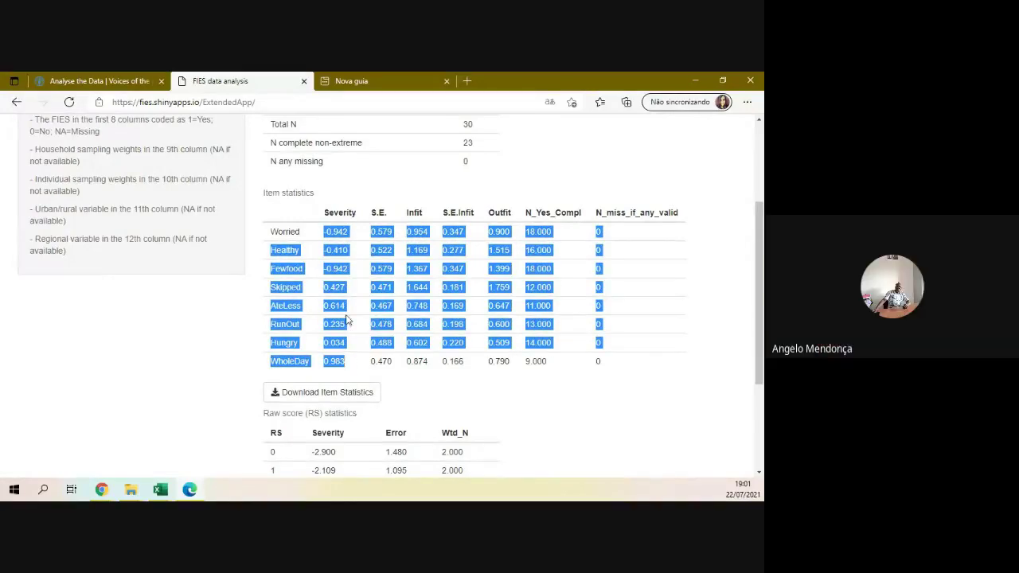
{"action": "left_click", "coordinate": [328, 214]}
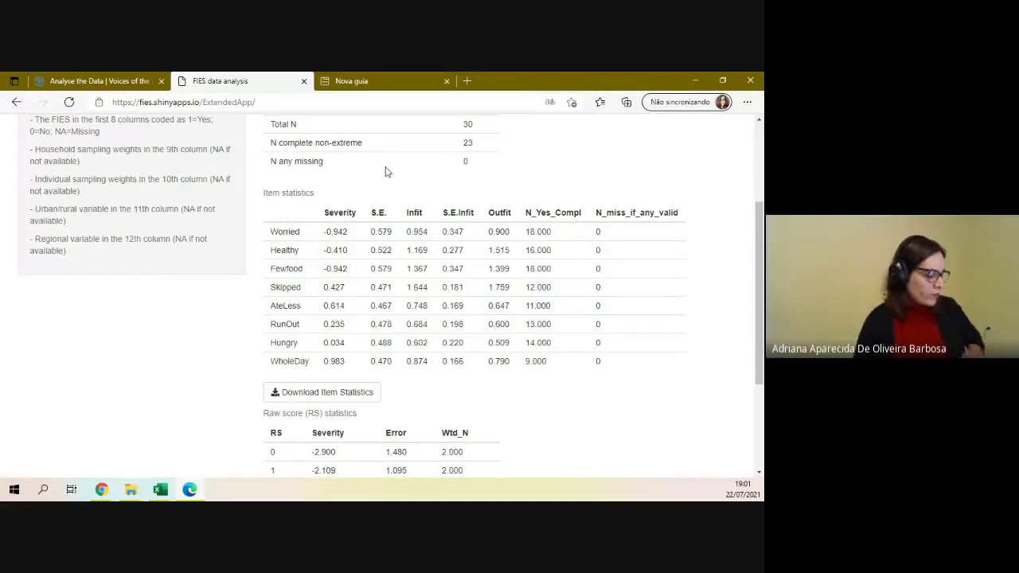
Arrange the Excel template and the FIES data analysis page side by side, with the item severities of both in view
{"action": "key", "text": "super+Down"}
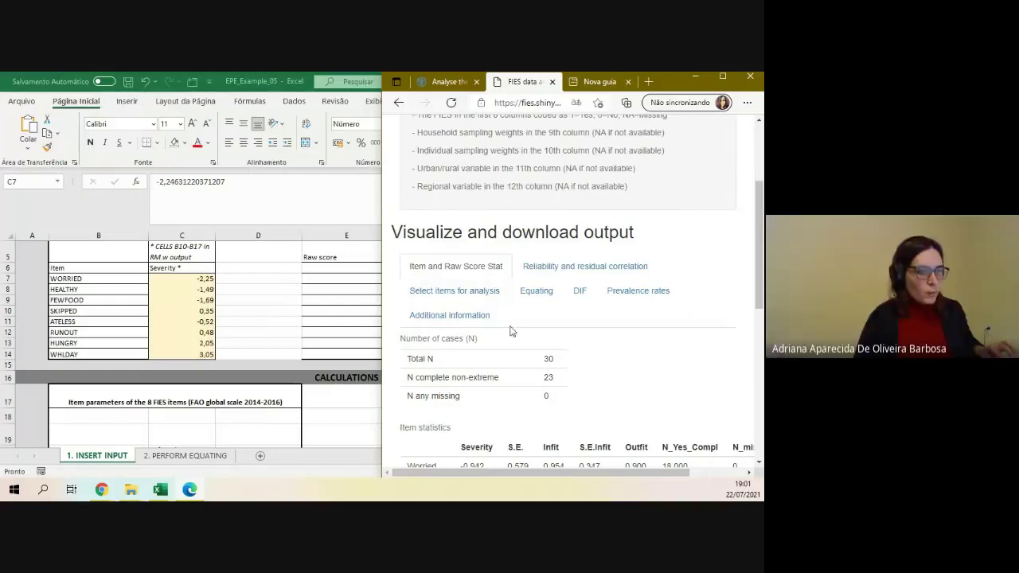
{"action": "scroll", "coordinate": [460, 319], "scroll_direction": "down", "scroll_amount": 2}
{"action": "key", "text": "alt+Tab"}
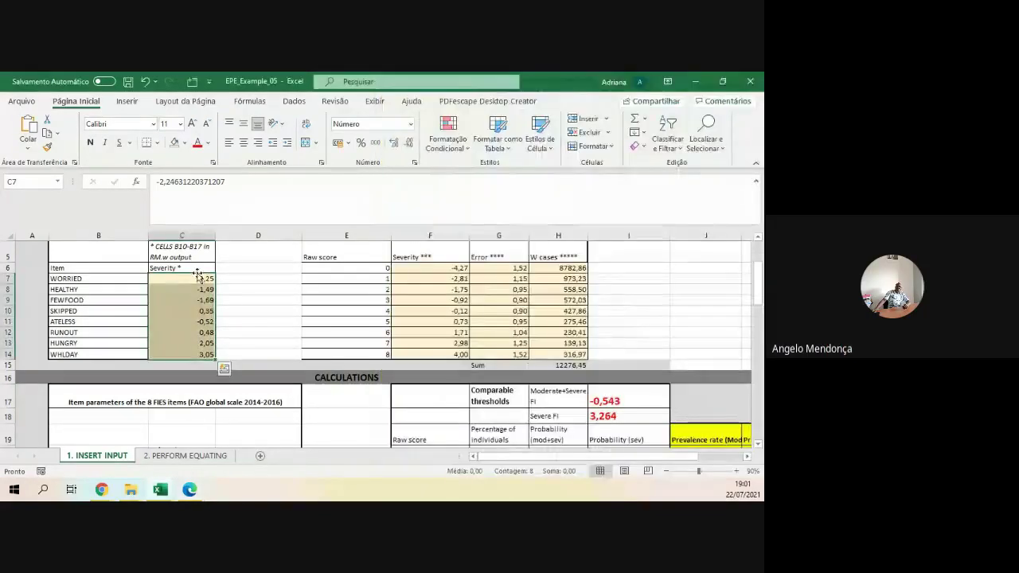
{"action": "key", "text": "super+Left"}
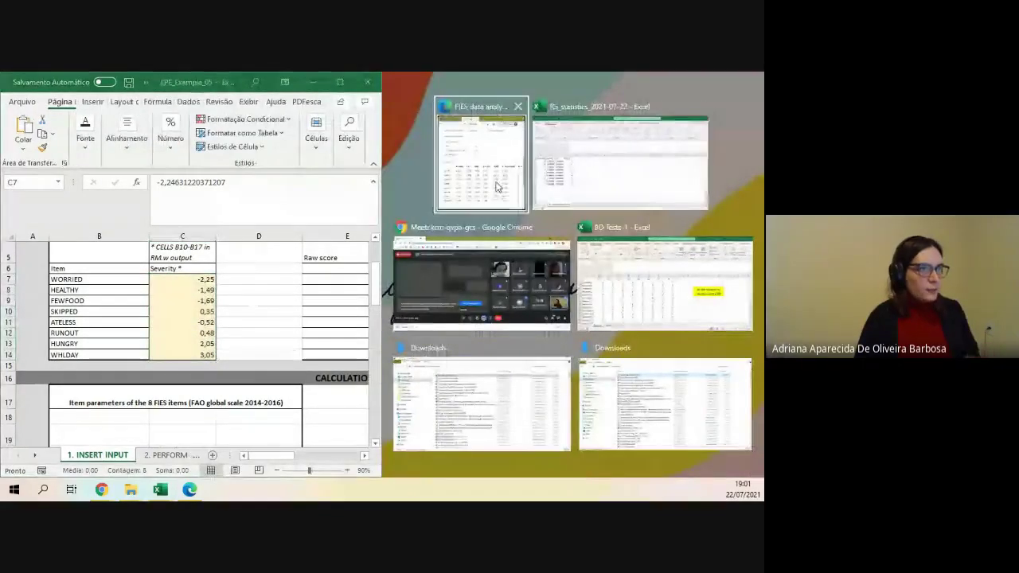
{"action": "key", "text": "Return"}
{"action": "left_click", "coordinate": [183, 289]}
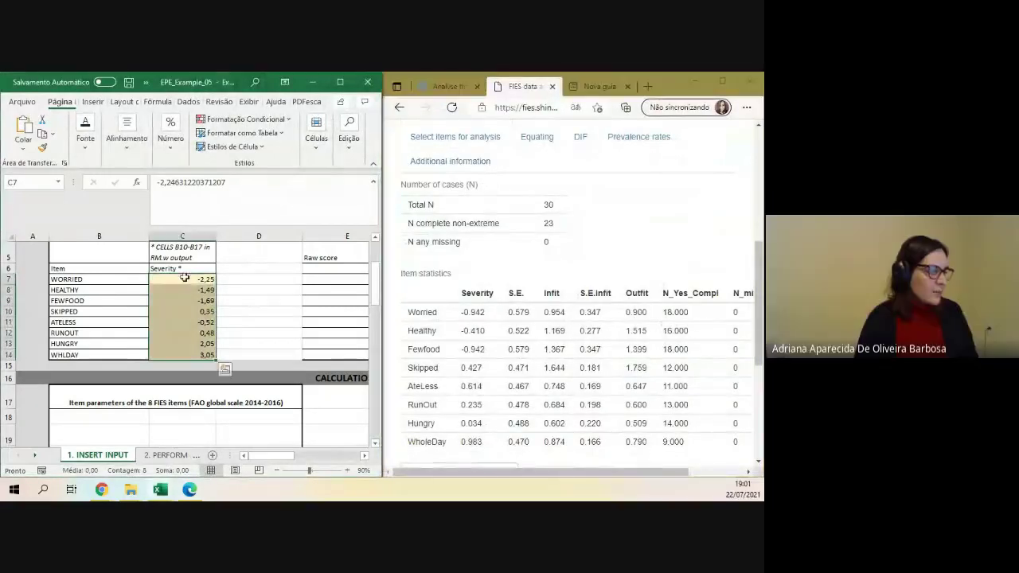
Replace the WORRIED severity with -0,942 and the HEALTHY severity with -0,410, copied from the item statistics on the FIES page
{"action": "left_click_drag", "start_coordinate": [462, 312], "coordinate": [475, 315]}
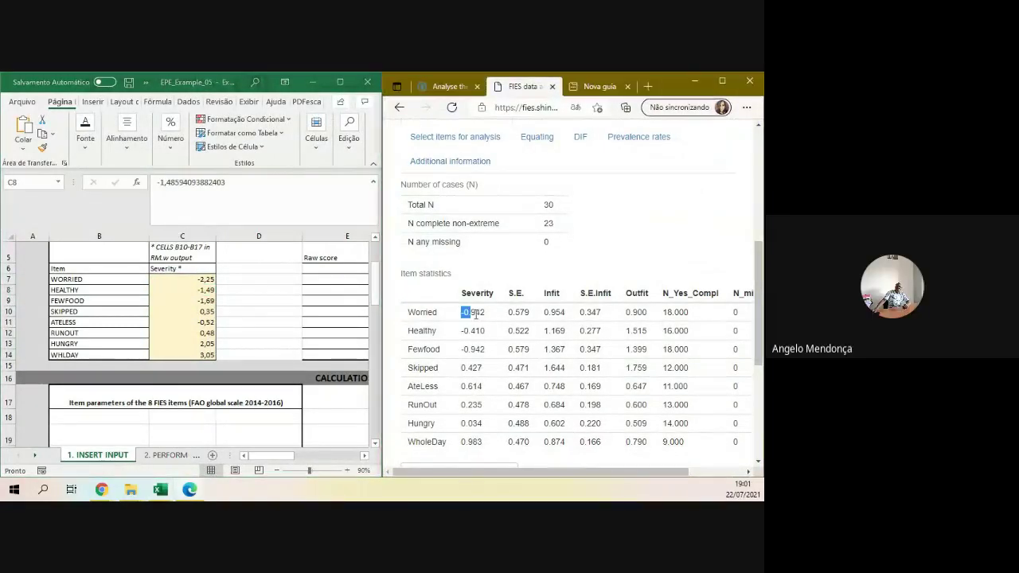
{"action": "left_click", "coordinate": [195, 279]}
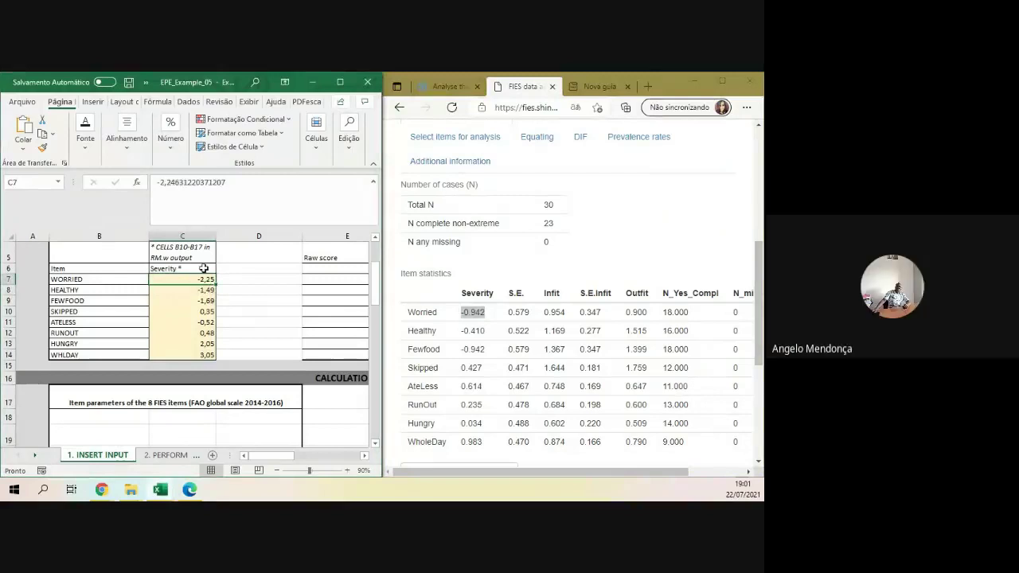
{"action": "type", "text": "-0,940"}
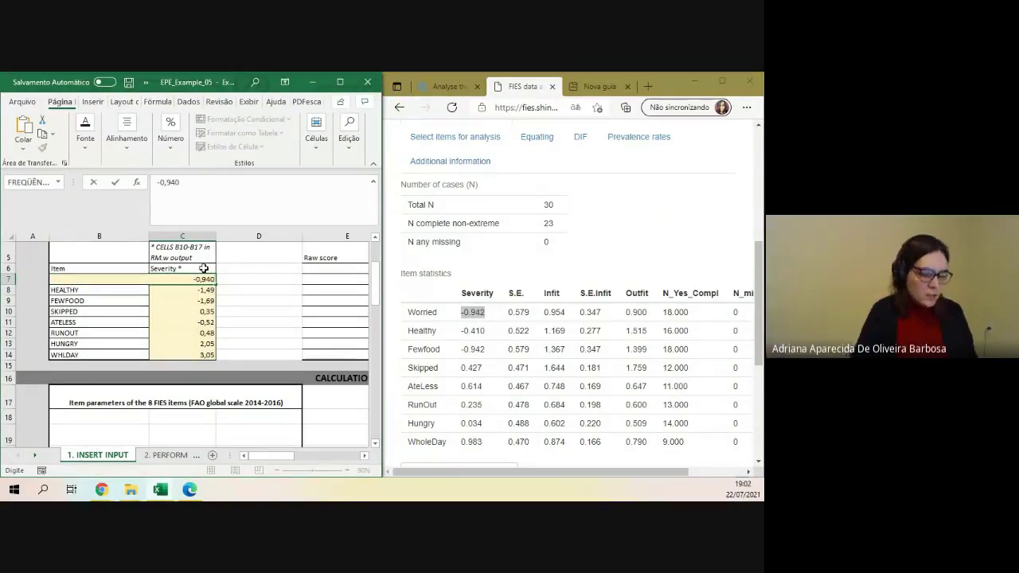
{"action": "key", "text": "BackSpace"}
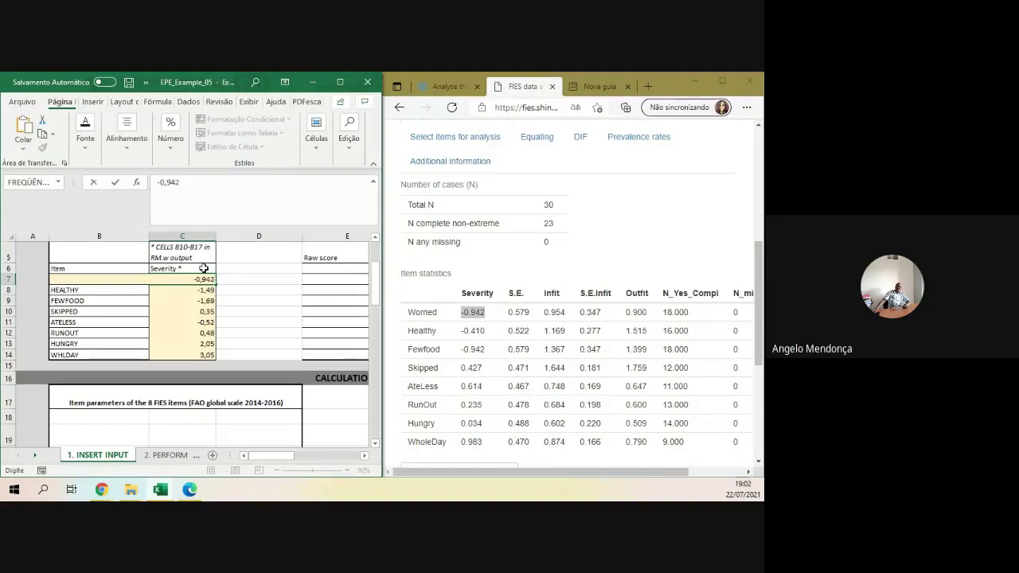
{"action": "key", "text": "Return"}
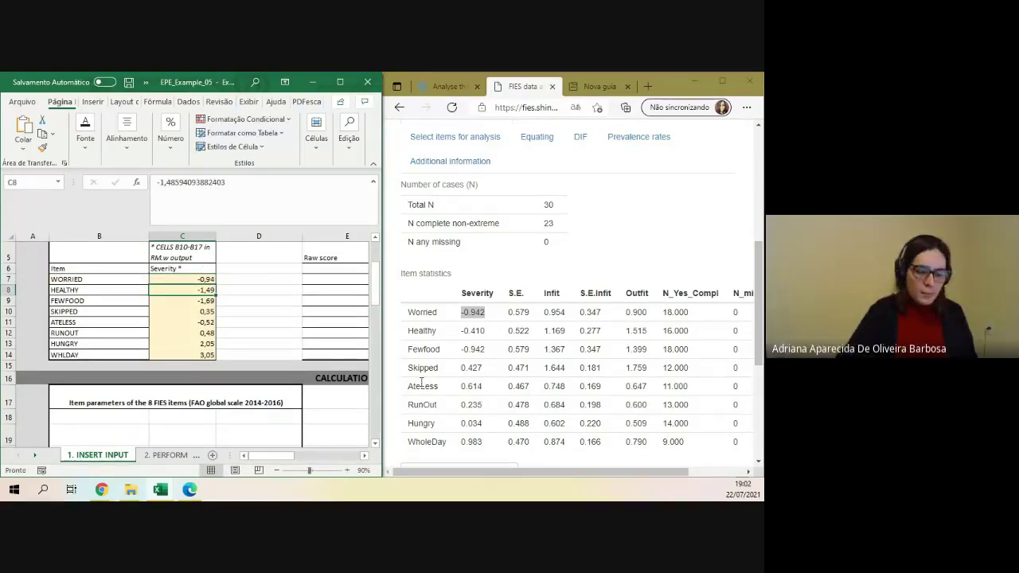
{"action": "type", "text": "-0,"}
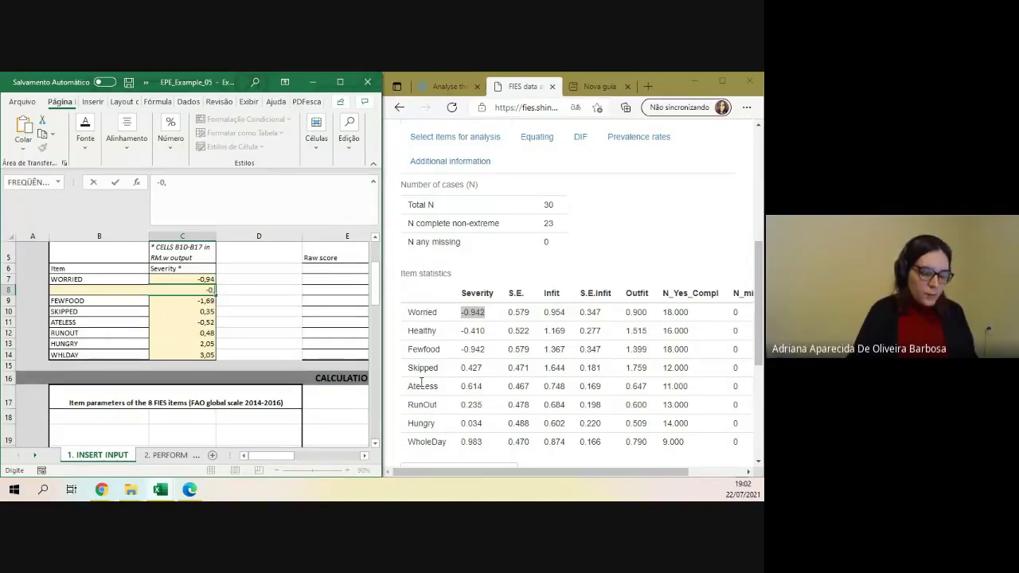
{"action": "type", "text": "410"}
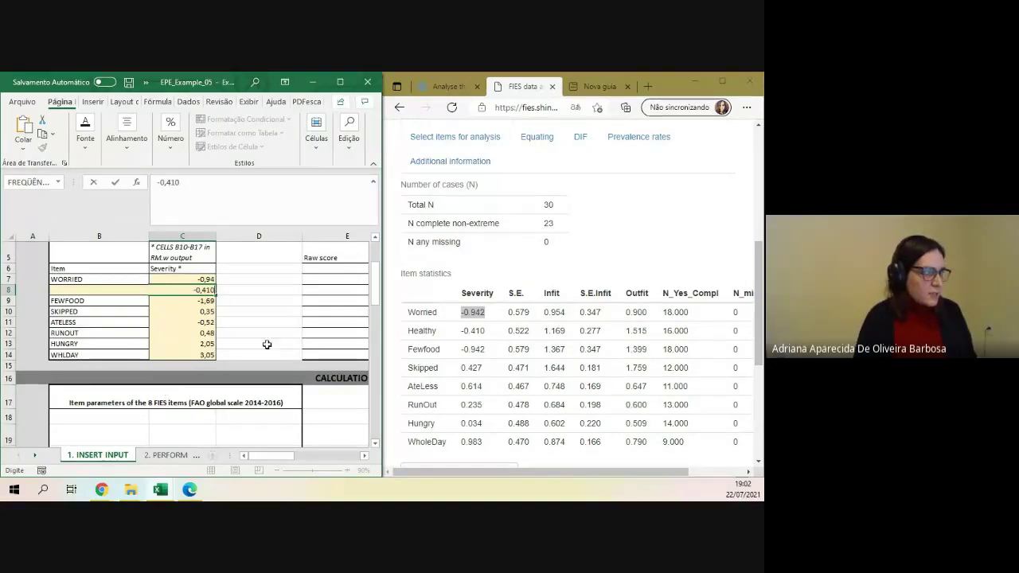
{"action": "key", "text": "Return"}
Set the FEWFOOD severity in the template to -0,942, checking it against the item statistics on the FIES page
{"action": "type", "text": "-"}
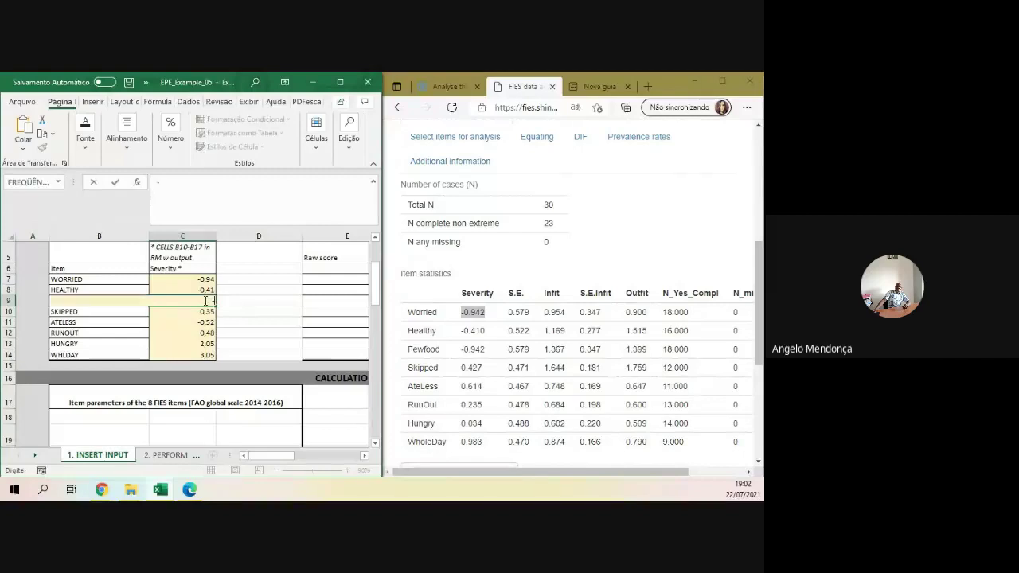
{"action": "type", "text": "0"}
{"action": "left_click", "coordinate": [471, 341]}
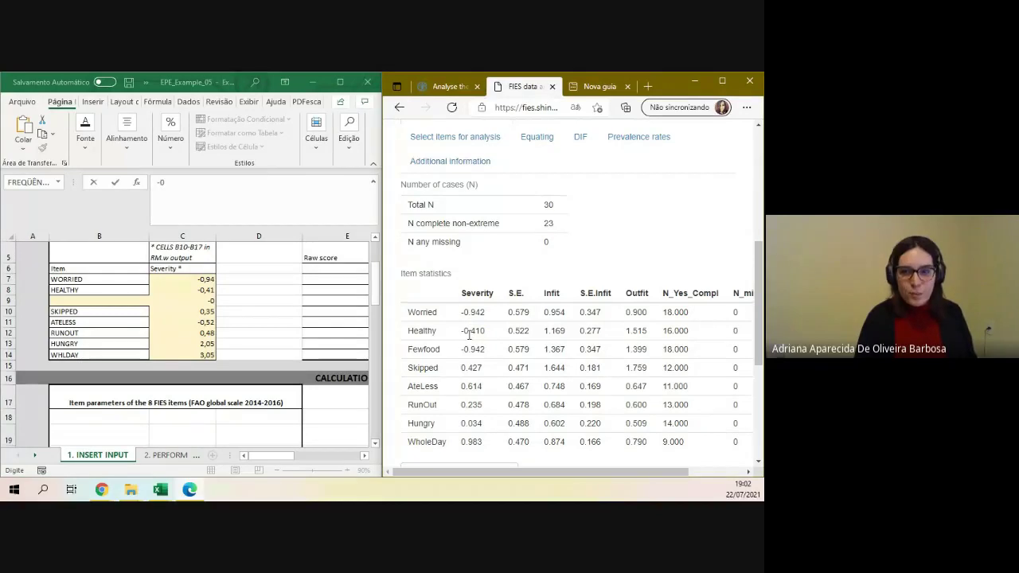
{"action": "left_click", "coordinate": [207, 300]}
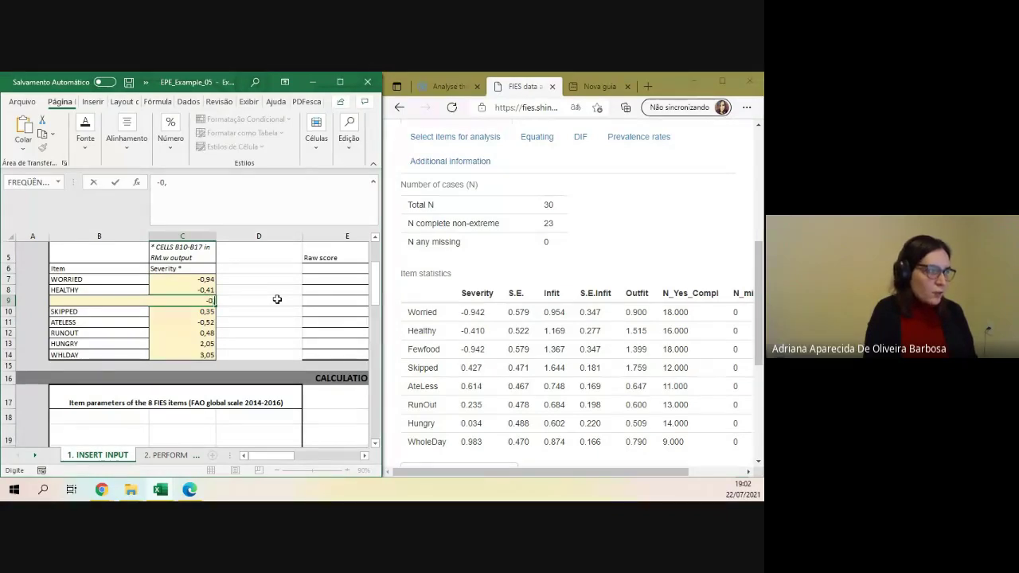
{"action": "type", "text": "-0,94"}
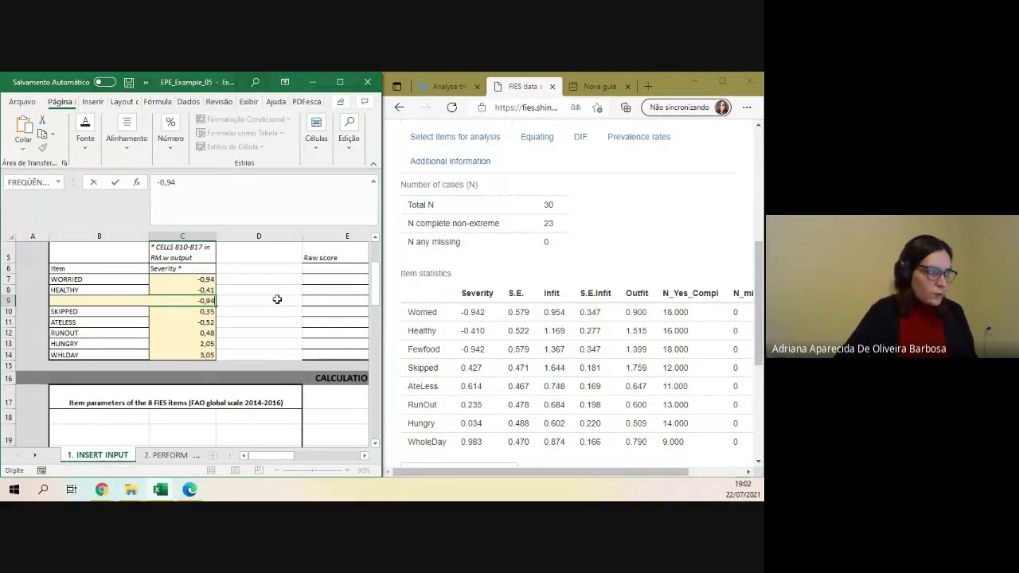
{"action": "type", "text": "2"}
{"action": "key", "text": "Return"}
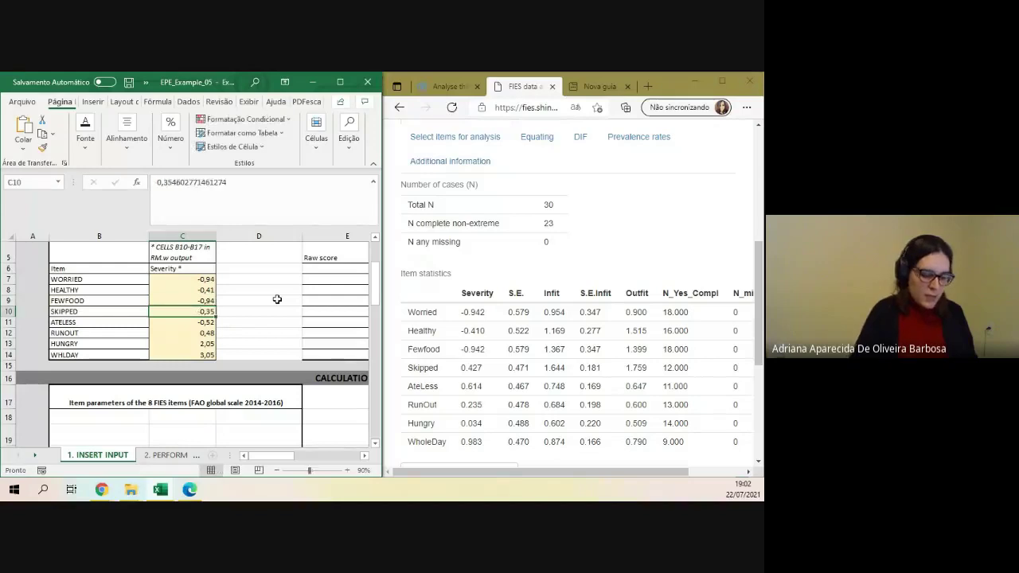
Set the SKIPPED severity to 0,427 and the ATELESS severity to 0,614 in the template
{"action": "type", "text": "0,"}
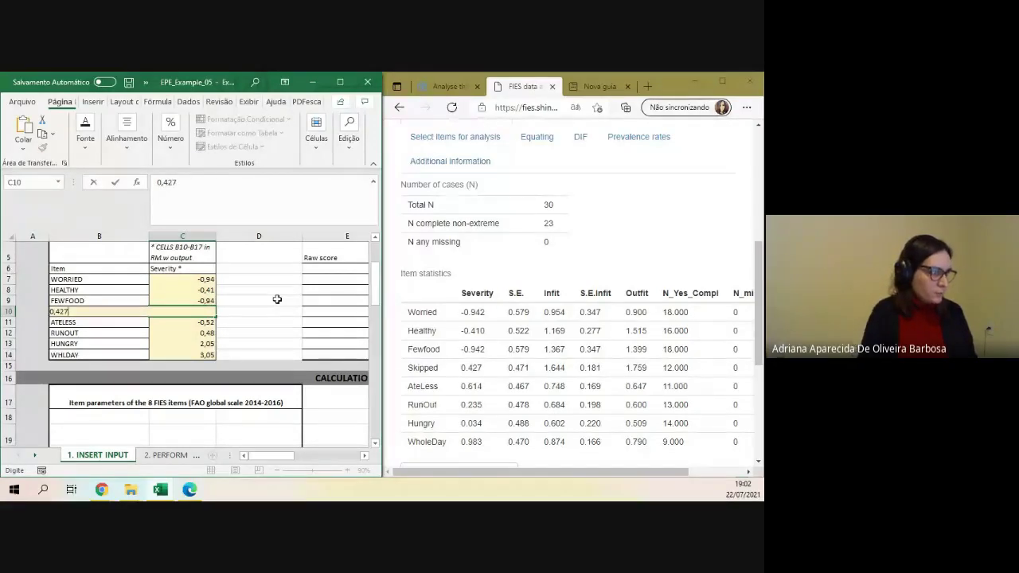
{"action": "type", "text": "427"}
{"action": "key", "text": "Return"}
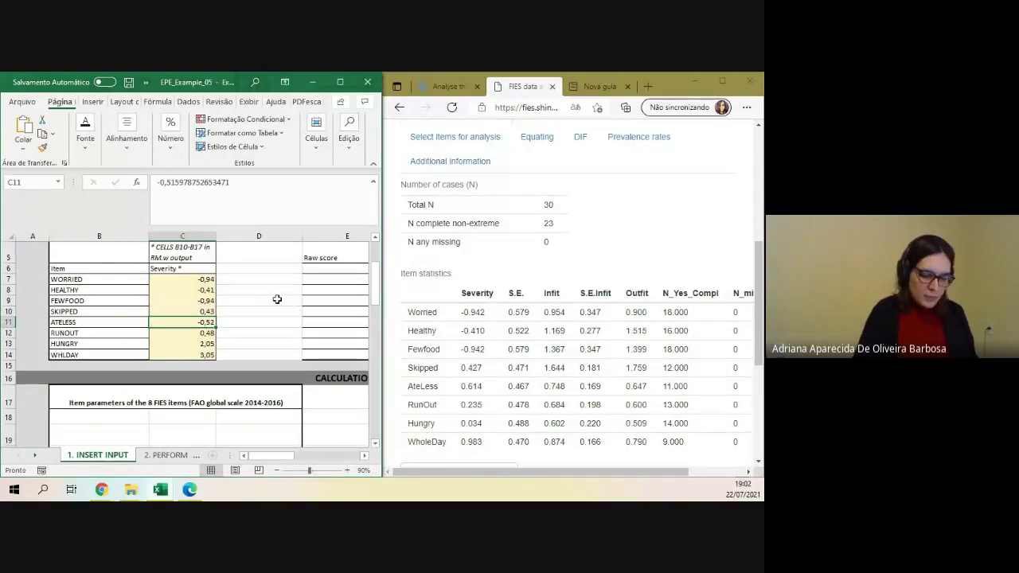
{"action": "type", "text": "0,614"}
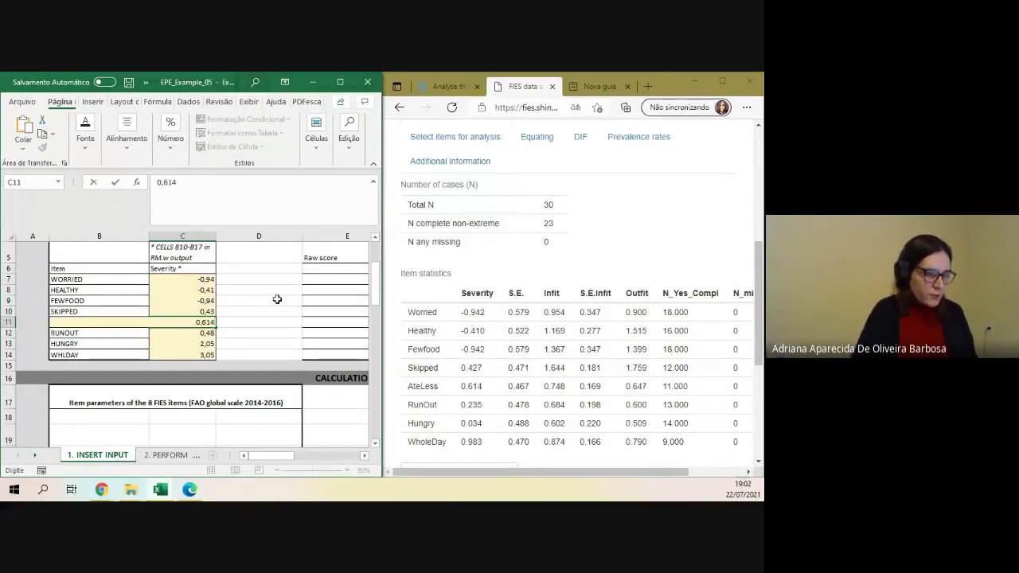
{"action": "key", "text": "Return"}
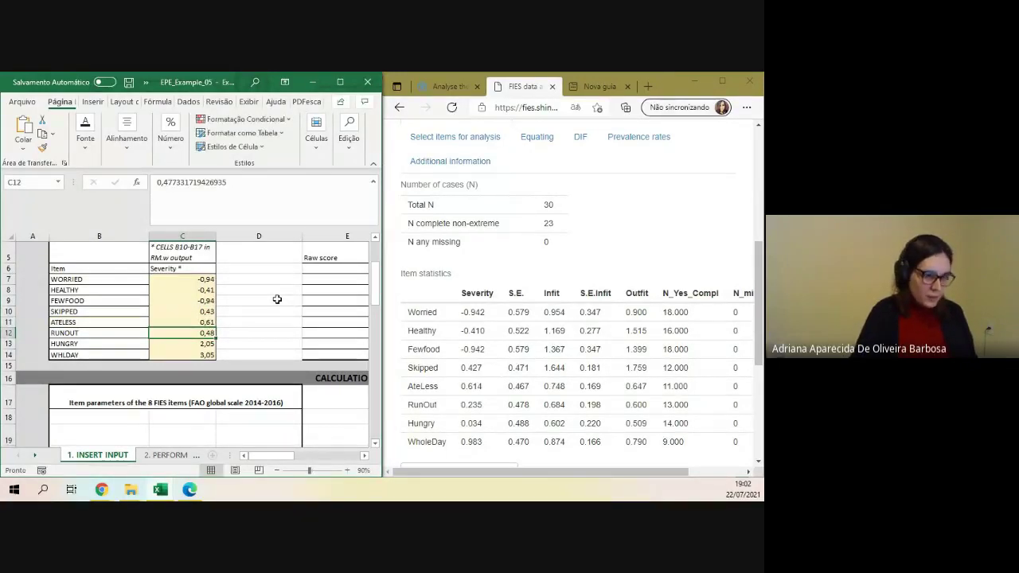
Set the RUNOUT severity to 0,235 and the HUNGRY severity to 0,034 in the template
{"action": "type", "text": "0"}
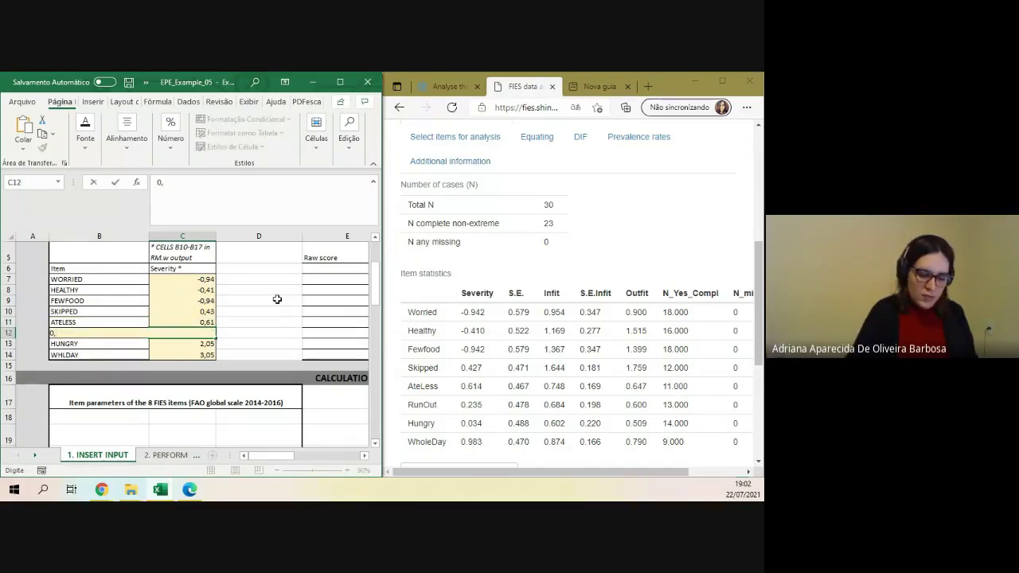
{"action": "type", "text": ",235"}
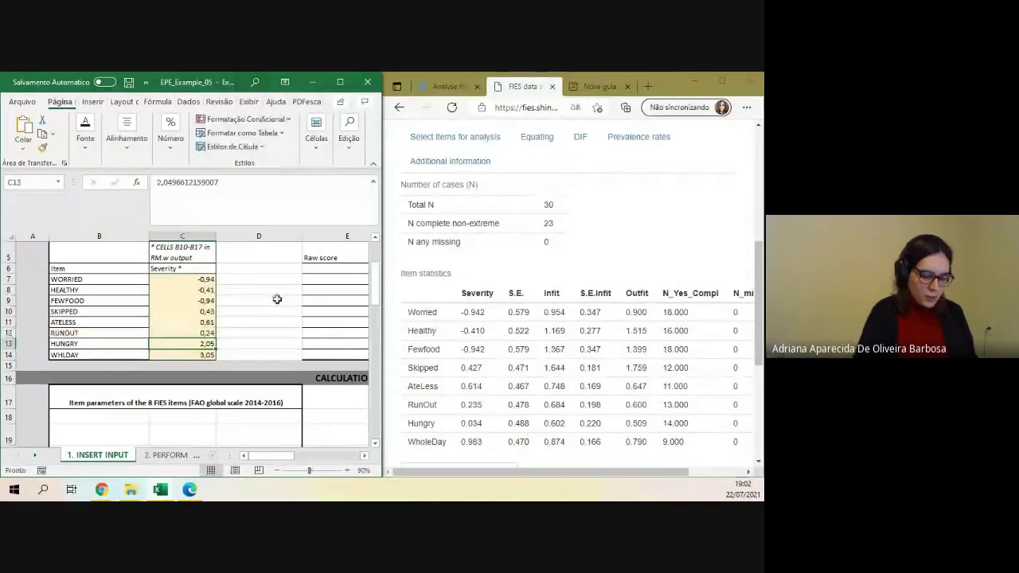
{"action": "type", "text": "0"}
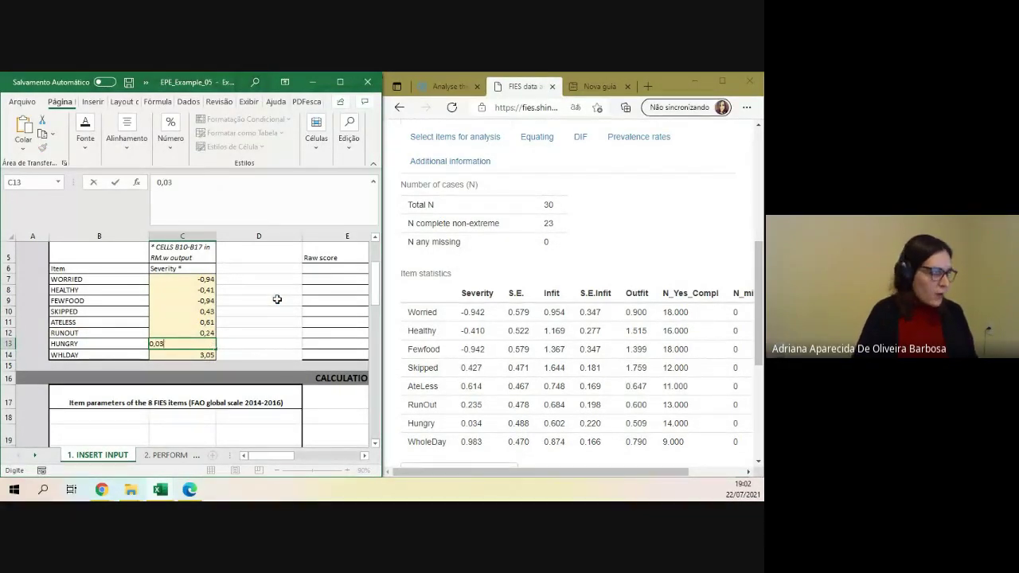
{"action": "key", "text": "Return"}
Enter 0,983 as the WHLDAY severity, removing the stray trailing comma from the cell
{"action": "type", "text": "0"}
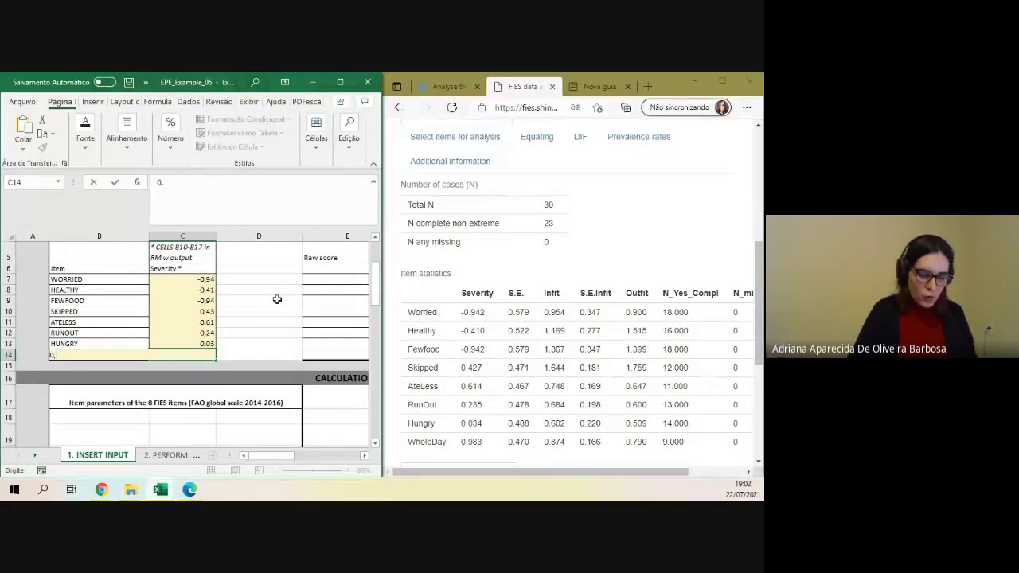
{"action": "type", "text": ",983,"}
{"action": "key", "text": "Return"}
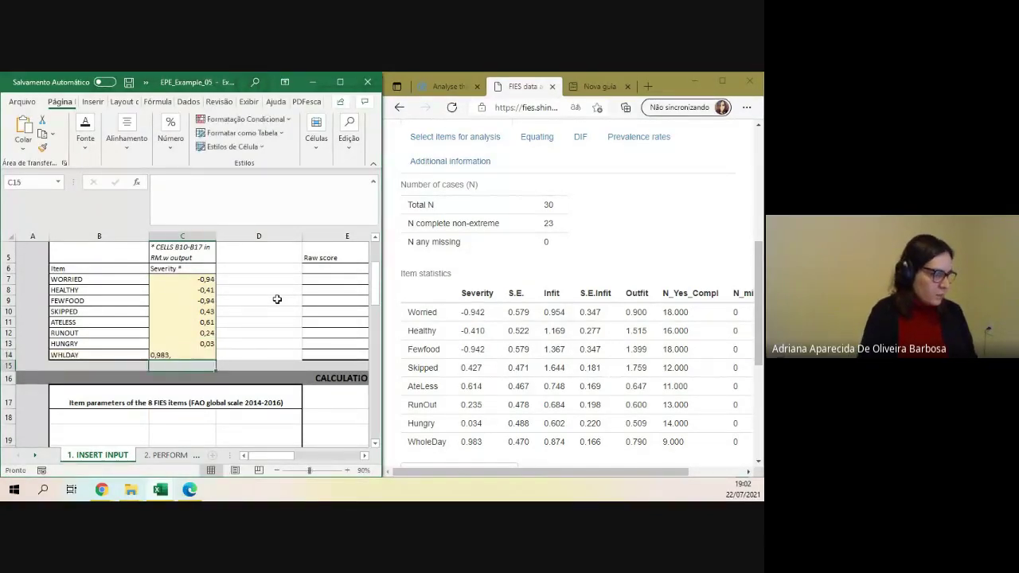
{"action": "scroll", "coordinate": [278, 299], "scroll_direction": "up", "scroll_amount": 1}
{"action": "left_click", "coordinate": [167, 422]}
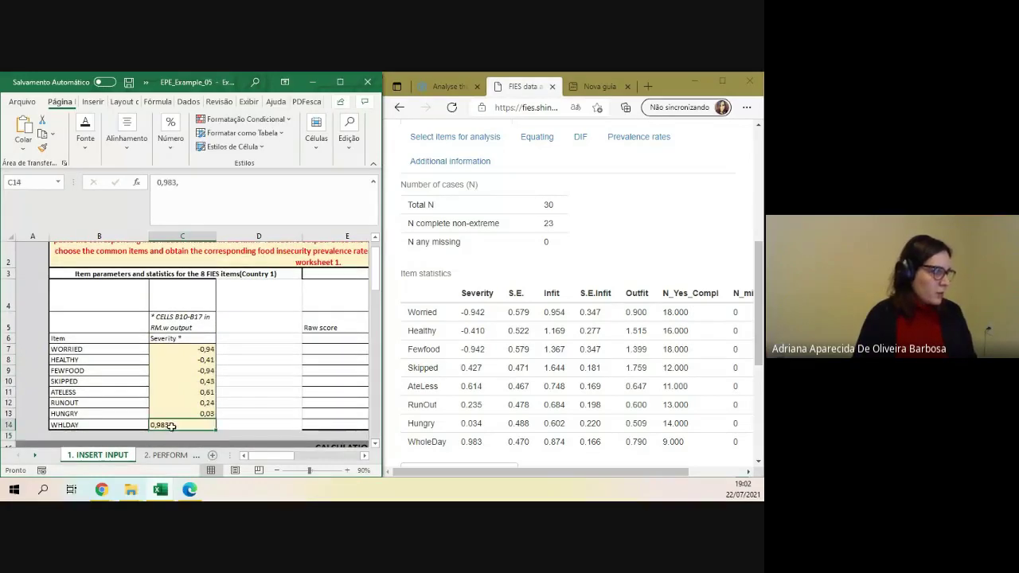
{"action": "left_click", "coordinate": [203, 191]}
{"action": "key", "text": "BackSpace"}
{"action": "key", "text": "Return"}
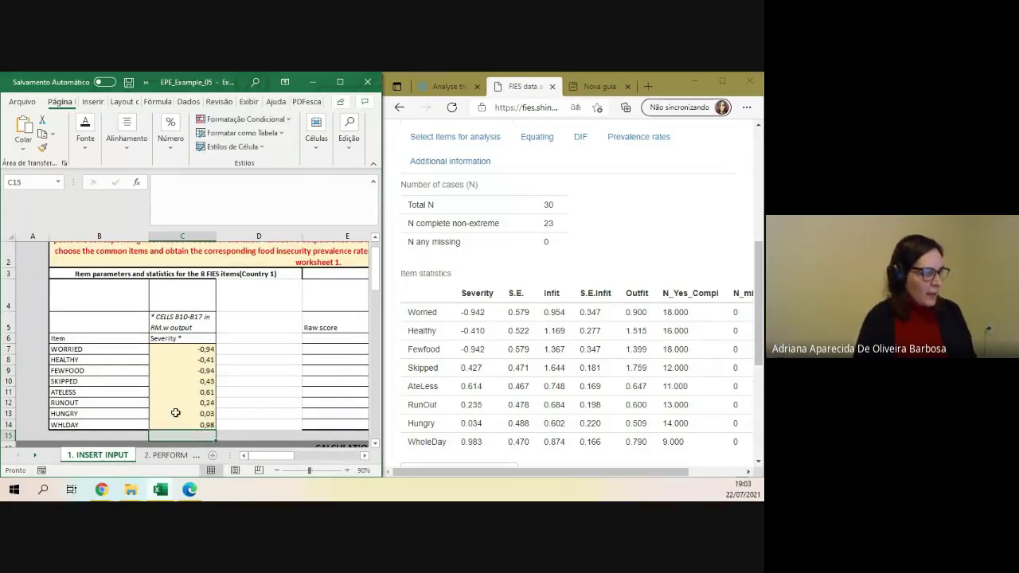
Maximize the template window and select the raw score severity, error and weighted case cells F6:H14
{"action": "left_click", "coordinate": [340, 82]}
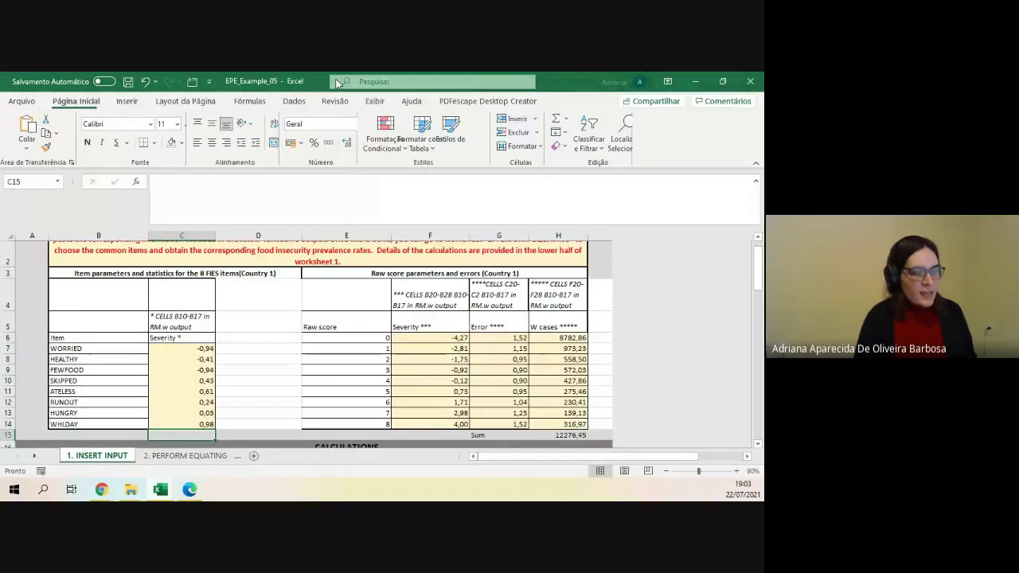
{"action": "scroll", "coordinate": [434, 274], "scroll_direction": "down", "scroll_amount": 1}
{"action": "left_click_drag", "start_coordinate": [434, 274], "coordinate": [557, 354]}
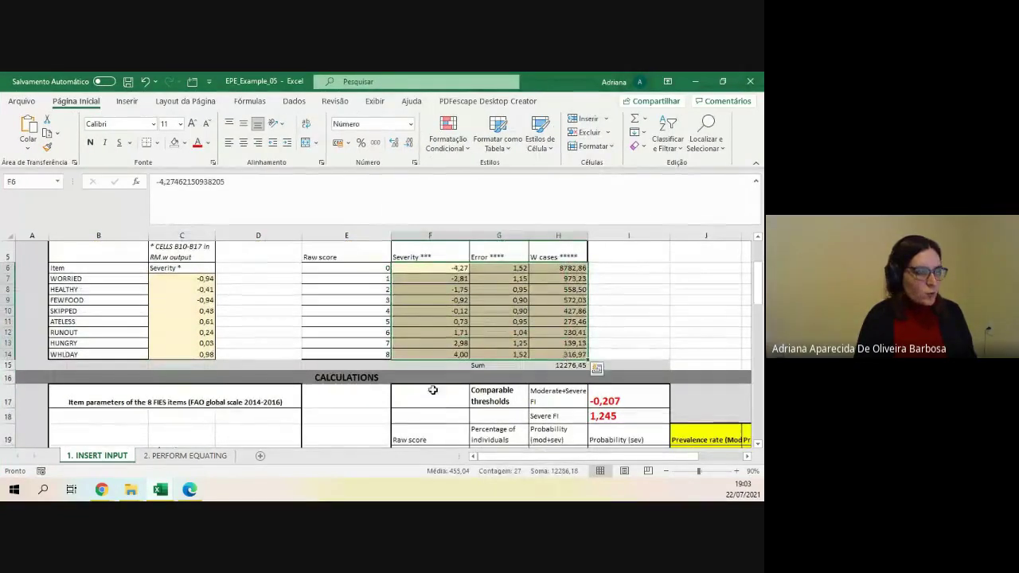
Switch to the RS_statistics_2021-07-22 workbook and copy the Severity, Error and Wtd_N values for raw scores 0 to 8 (B2:D10)
{"action": "left_click", "coordinate": [161, 490]}
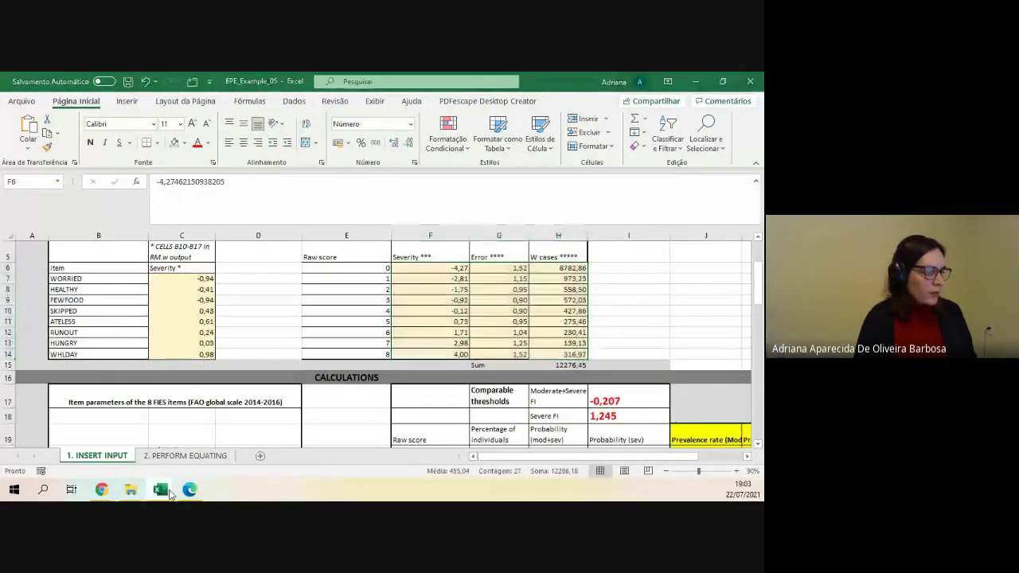
{"action": "left_click", "coordinate": [201, 443]}
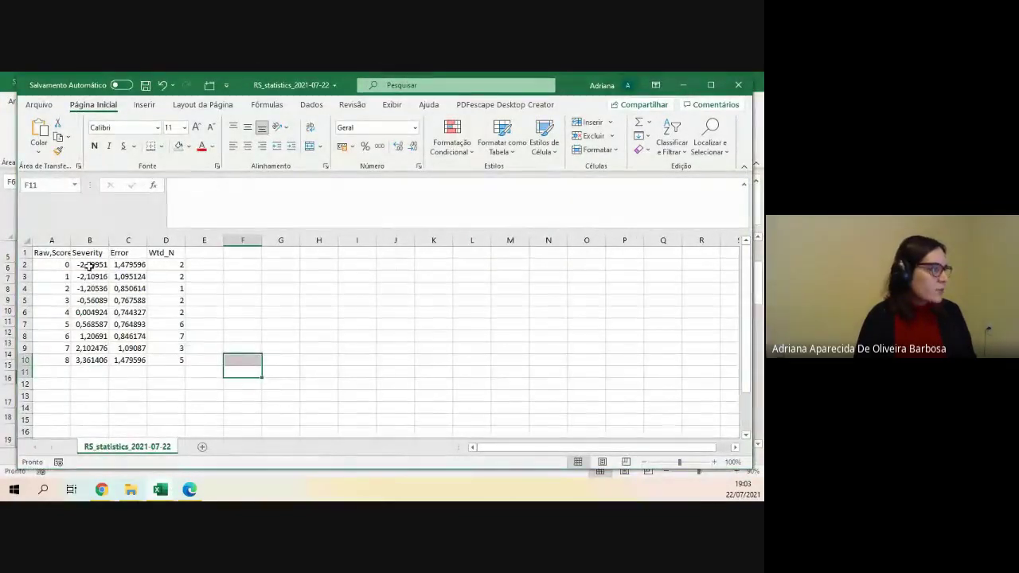
{"action": "left_click_drag", "start_coordinate": [85, 264], "coordinate": [174, 363]}
{"action": "key", "text": "ctrl+c"}
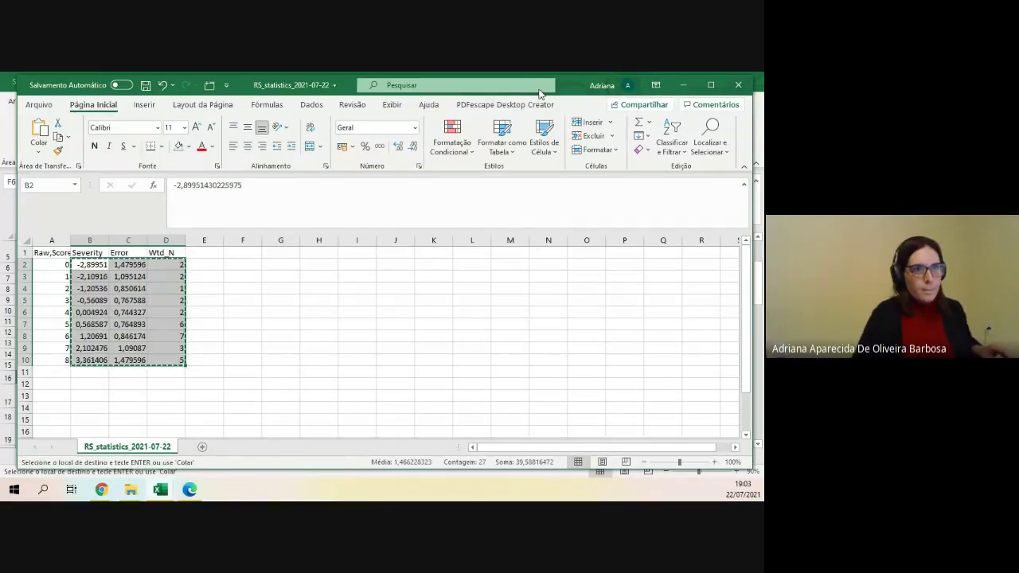
Return to the EPE_Example_05 template and paste the copied raw score parameters starting at cell F6
{"action": "left_click", "coordinate": [690, 86]}
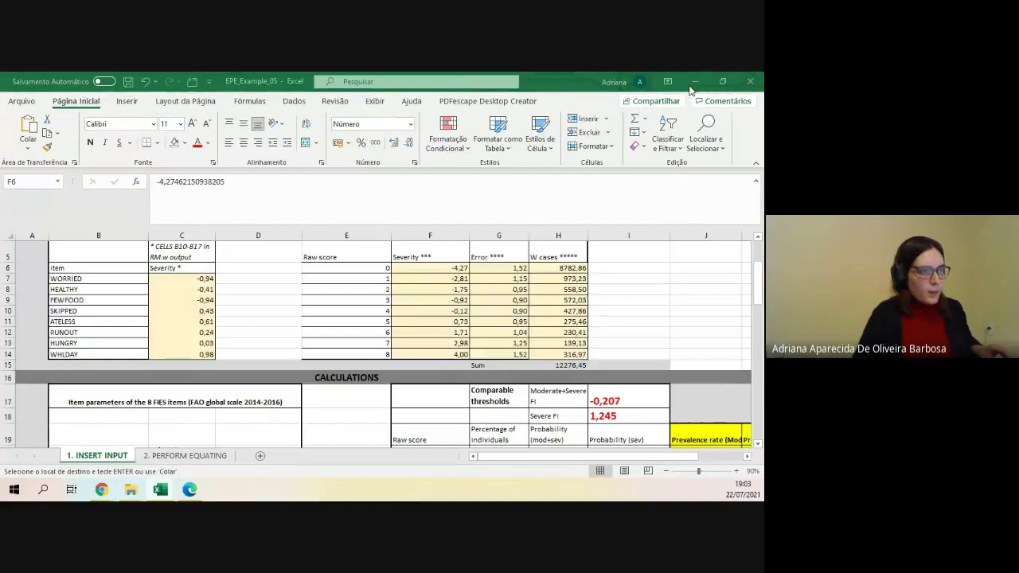
{"action": "left_click", "coordinate": [455, 280]}
{"action": "left_click", "coordinate": [451, 269]}
{"action": "key", "text": "ctrl+v"}
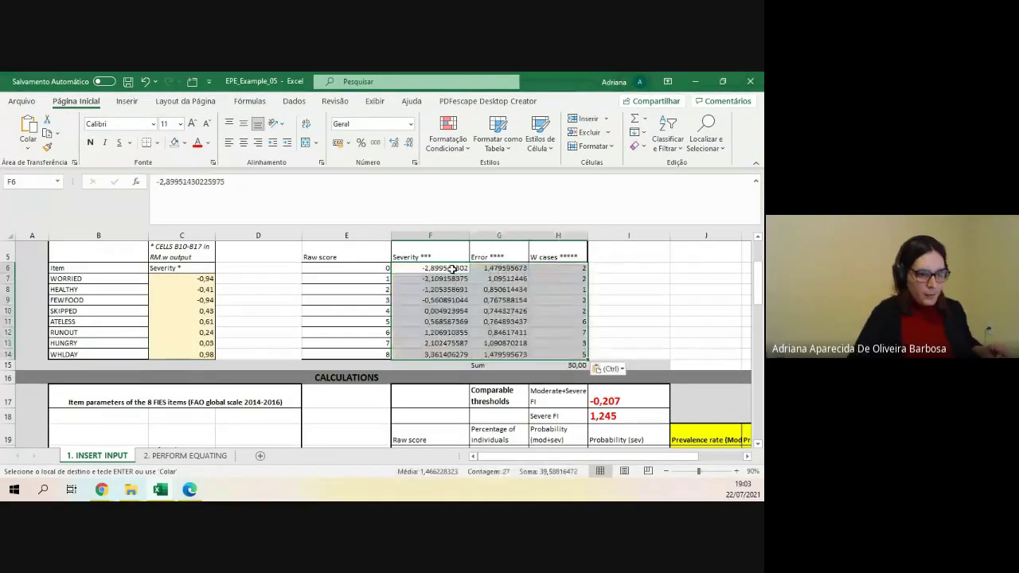
Examine the Prevalence rate (Mod+Sev) and Prevalence rate (Sev) results in the CALCULATIONS section, highlighting cells J19:K20
{"action": "left_click_drag", "start_coordinate": [548, 456], "coordinate": [592, 456]}
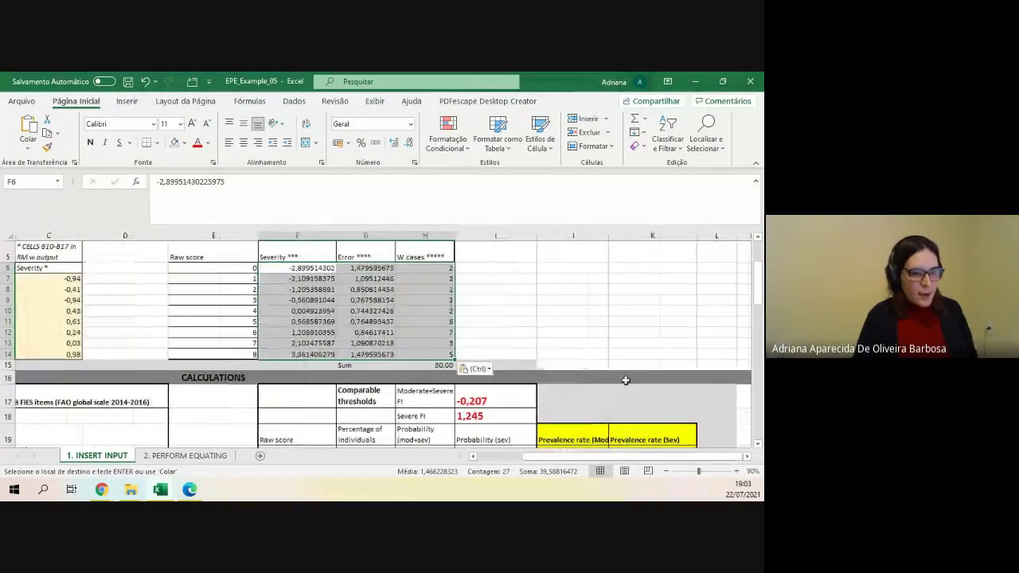
{"action": "scroll", "coordinate": [615, 394], "scroll_direction": "down", "scroll_amount": 1}
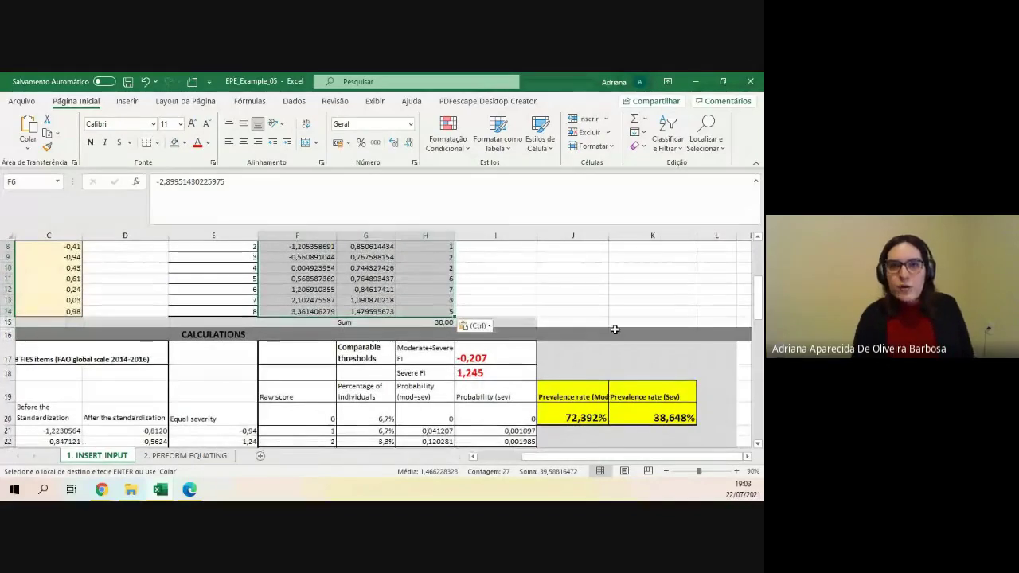
{"action": "scroll", "coordinate": [619, 406], "scroll_direction": "down", "scroll_amount": 1}
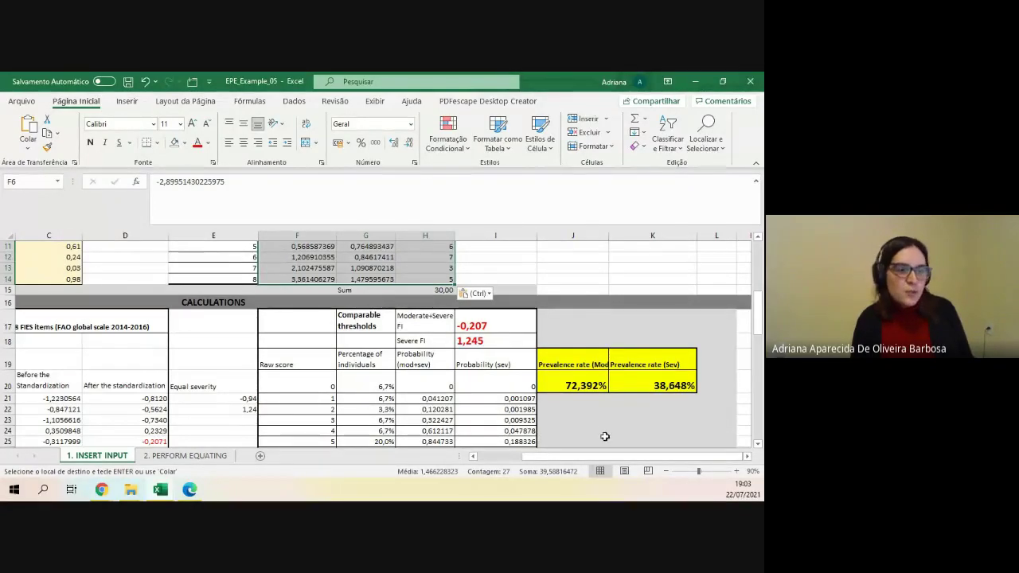
{"action": "left_click", "coordinate": [596, 361]}
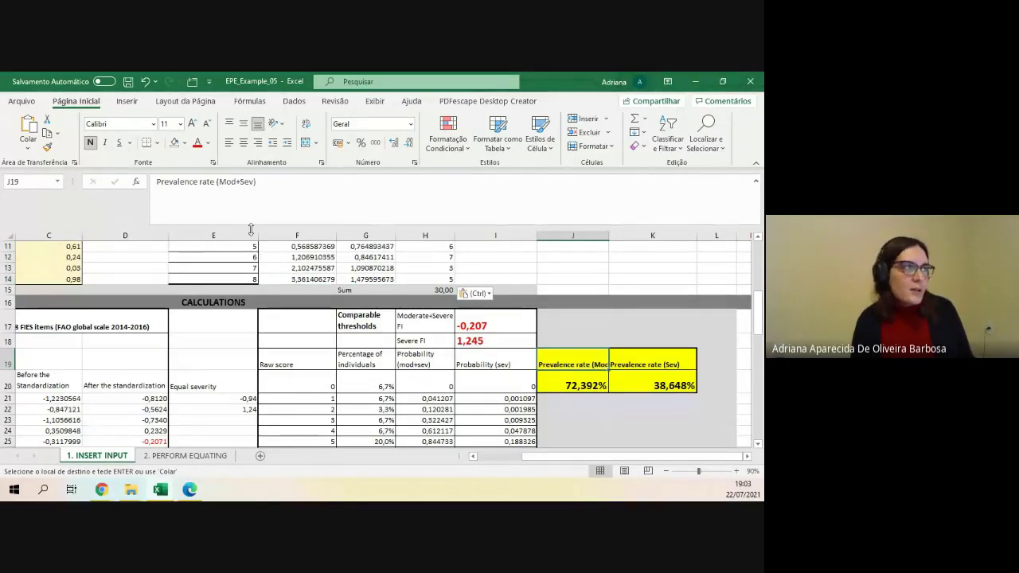
{"action": "left_click", "coordinate": [616, 421]}
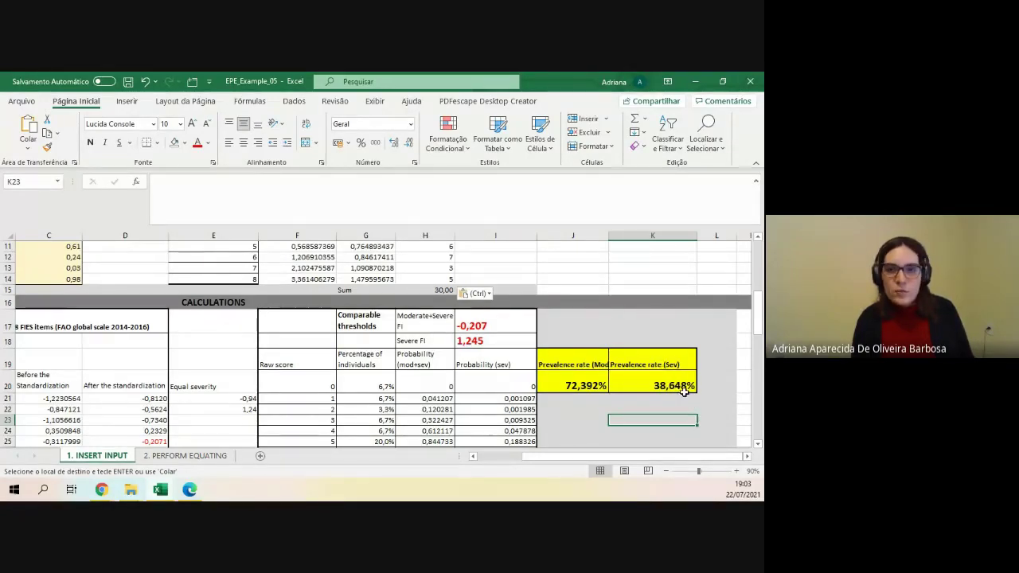
{"action": "left_click", "coordinate": [583, 362]}
{"action": "left_click", "coordinate": [669, 360]}
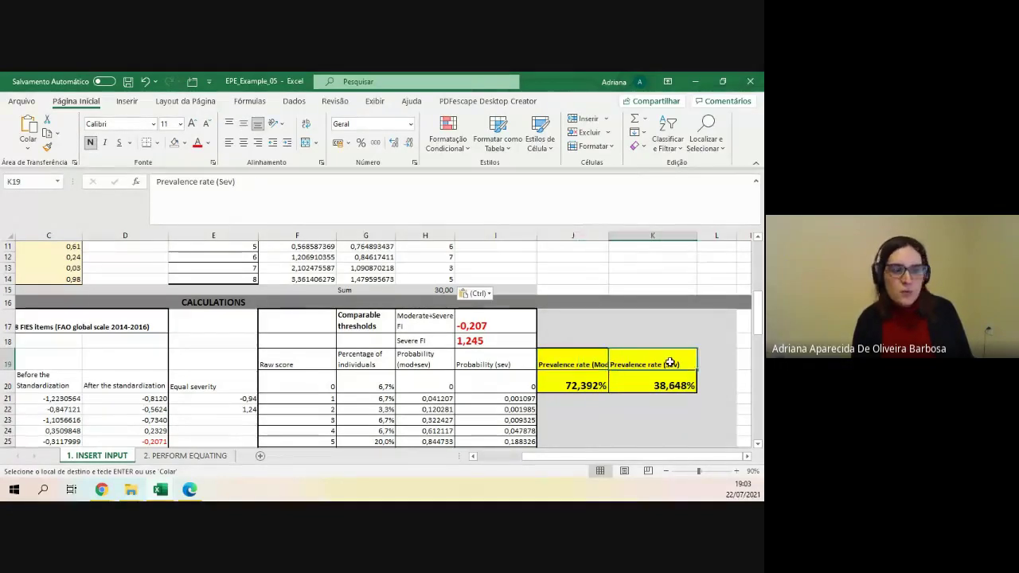
{"action": "scroll", "coordinate": [697, 418], "scroll_direction": "down", "scroll_amount": 1}
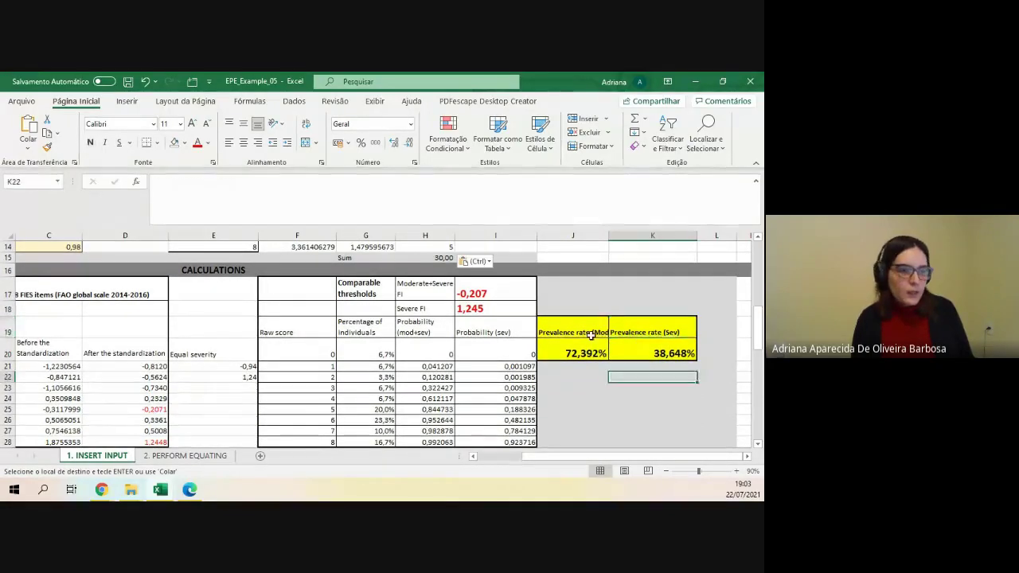
{"action": "left_click_drag", "start_coordinate": [578, 323], "coordinate": [669, 353]}
{"action": "left_click", "coordinate": [650, 376]}
{"action": "left_click_drag", "start_coordinate": [574, 333], "coordinate": [669, 353]}
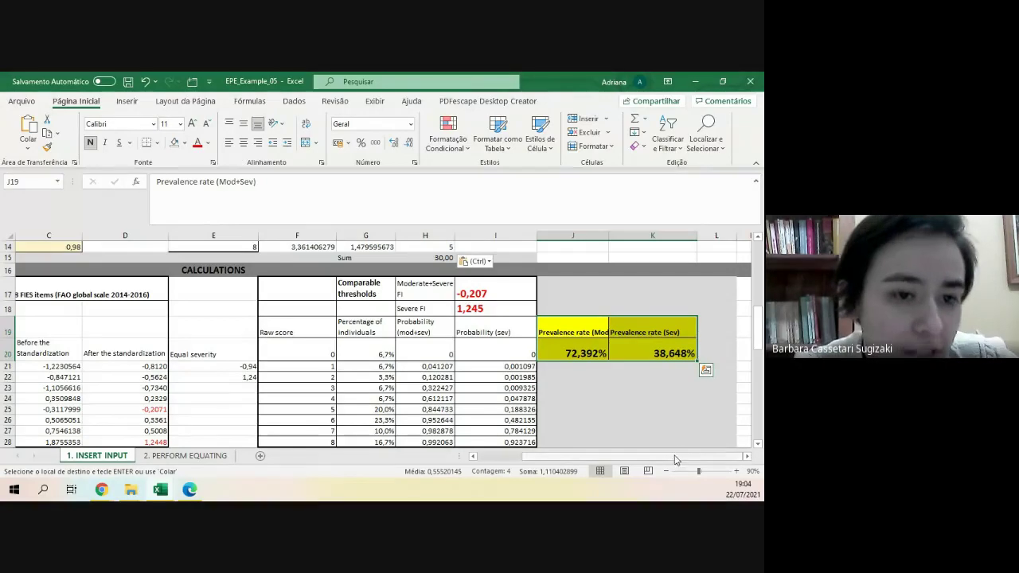
Widen column J to fit the full Prevalence rate (Mod+Sev) heading, and highlight both prevalence rate headings and values
{"action": "left_click_drag", "start_coordinate": [607, 231], "coordinate": [635, 232]}
{"action": "left_click", "coordinate": [637, 412]}
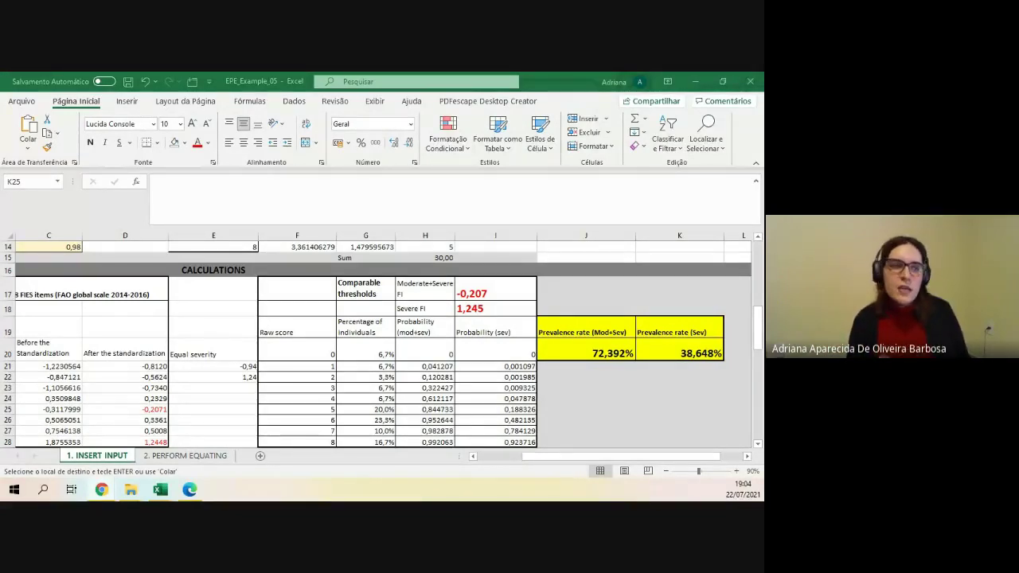
{"action": "left_click_drag", "start_coordinate": [677, 355], "coordinate": [609, 322]}
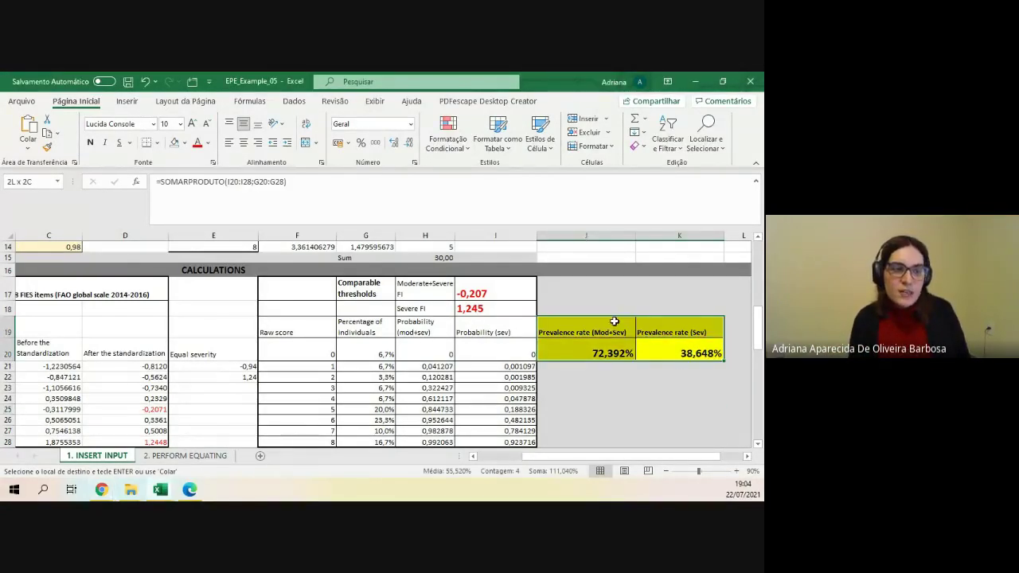